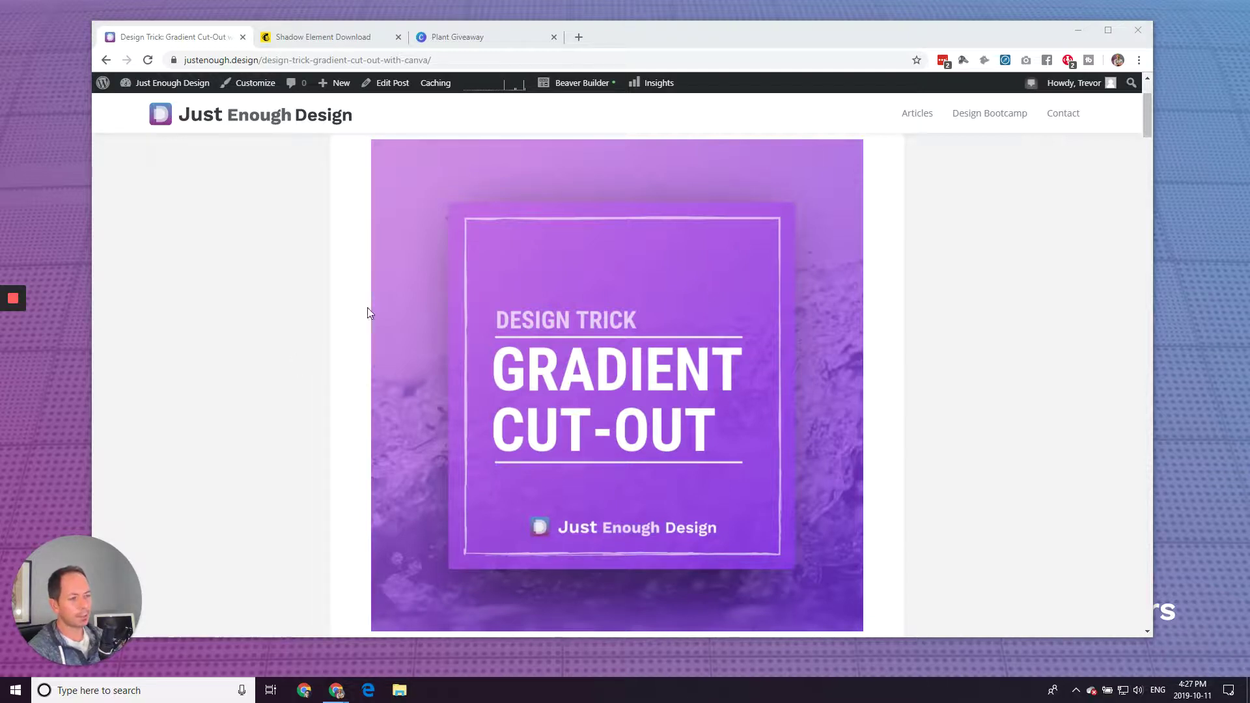
Scroll the Gradient Cut-Out article down to the drop-shadow section and shadow pack download link
mouse_move(372, 313)
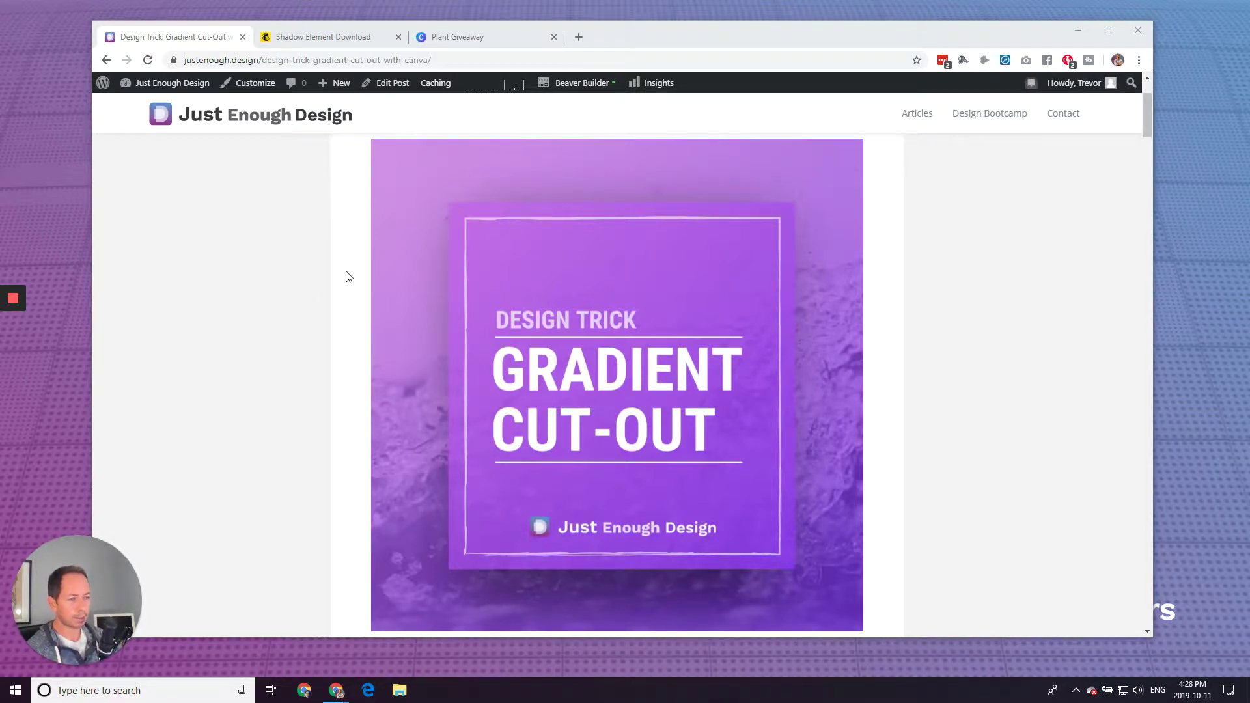
scroll(349, 276, "up", 2)
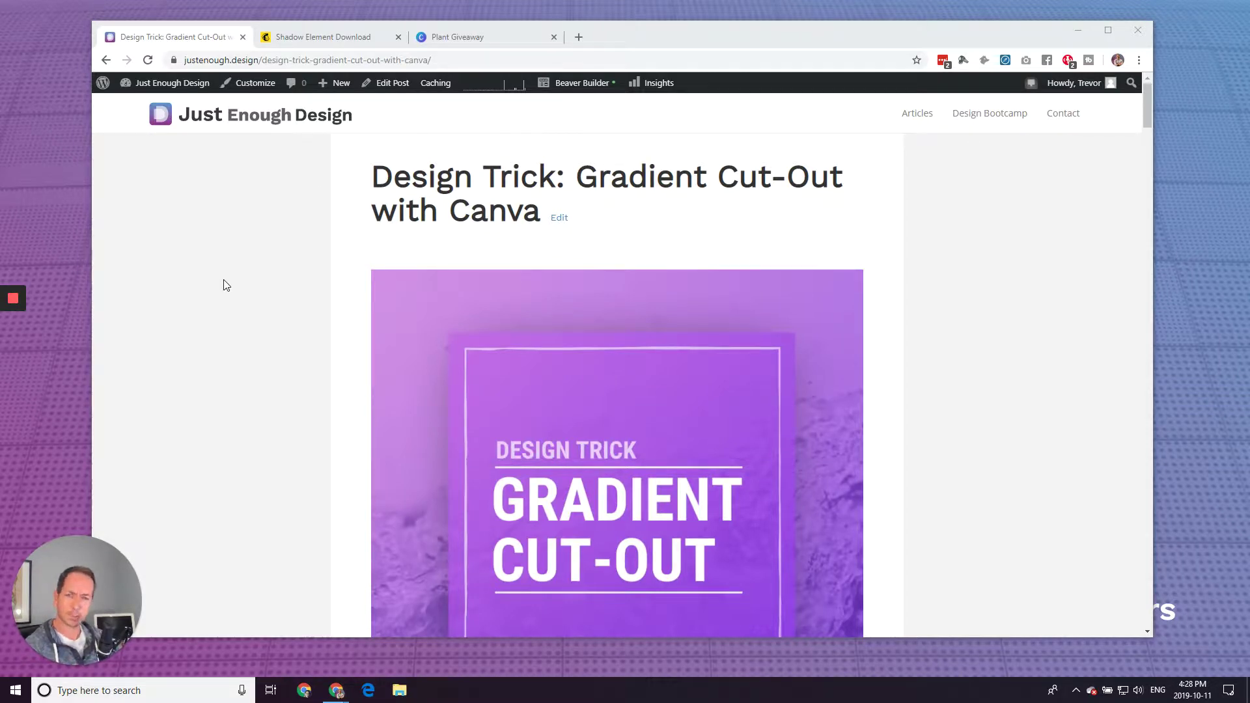
scroll(225, 280, "down", 5)
scroll(225, 280, "down", 8)
scroll(225, 280, "down", 4)
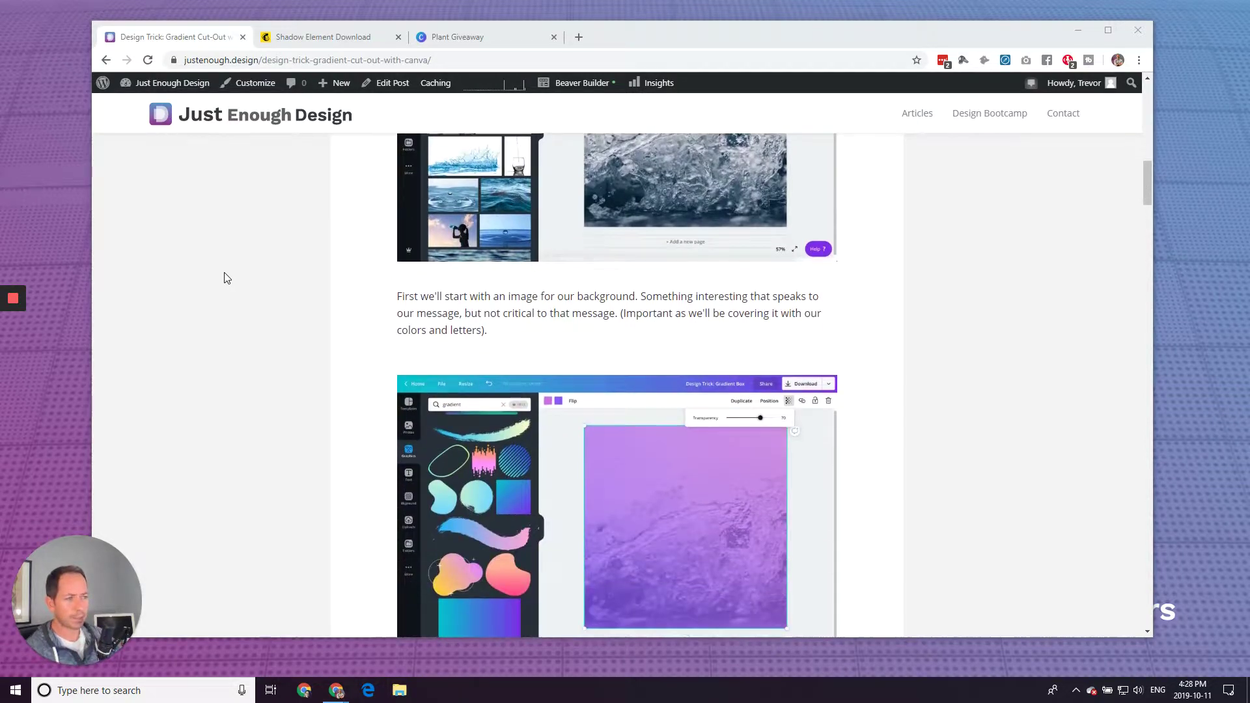
scroll(225, 278, "down", 8)
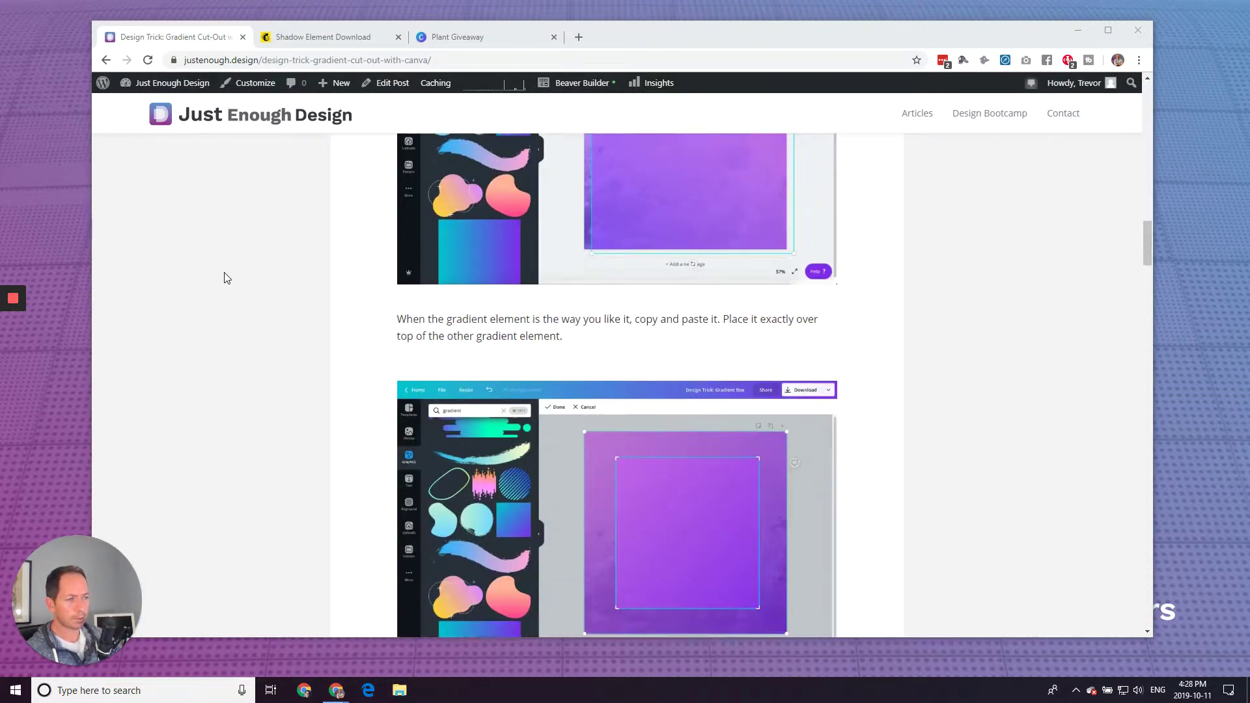
scroll(225, 277, "down", 1)
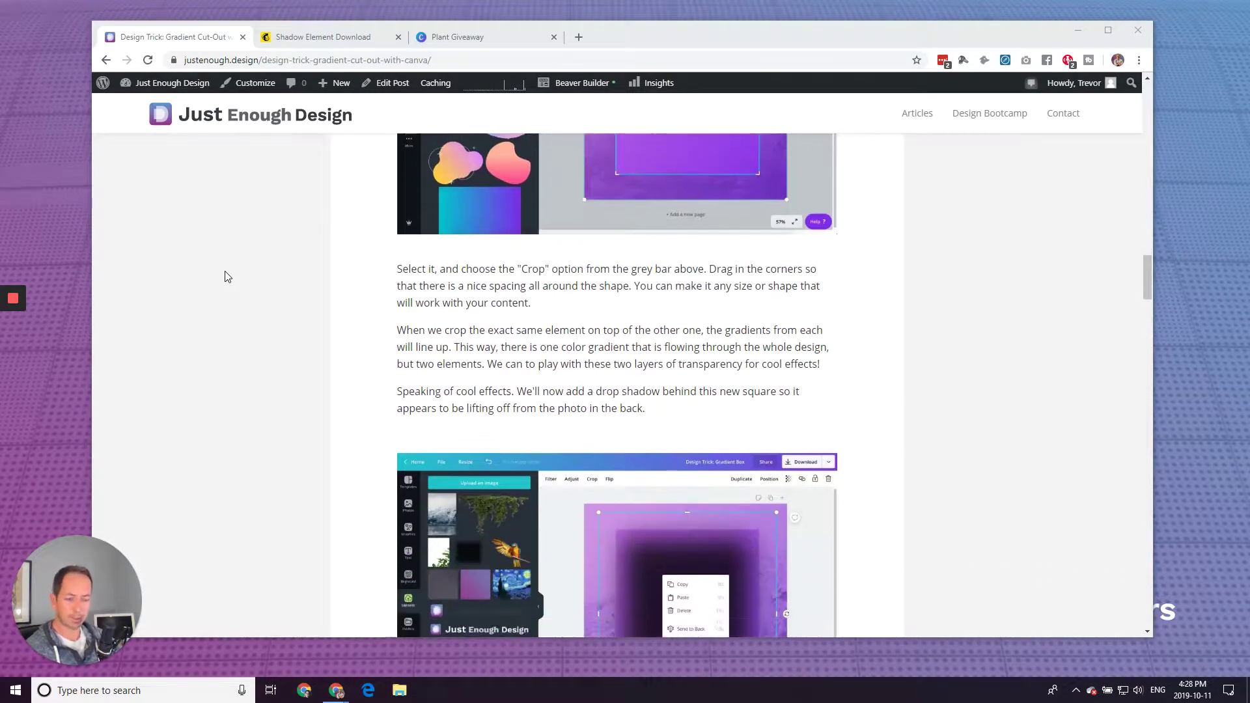
scroll(225, 277, "down", 8)
scroll(225, 274, "down", 2)
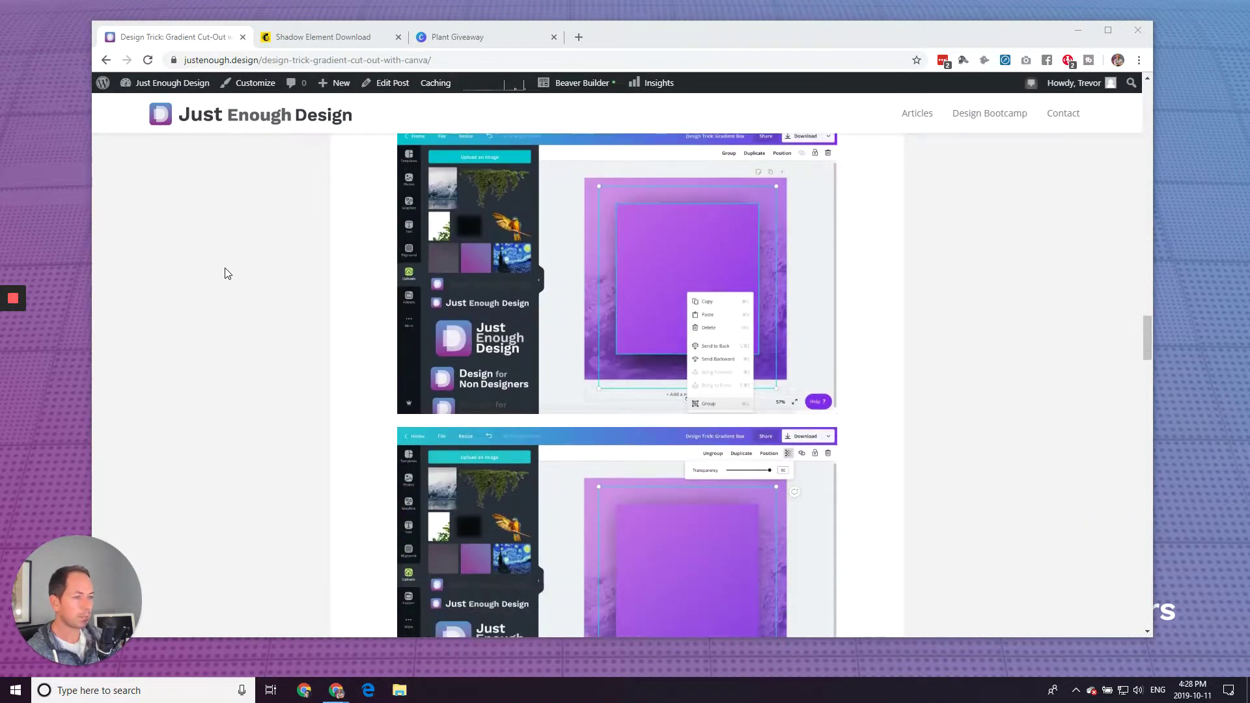
scroll(225, 272, "down", 2)
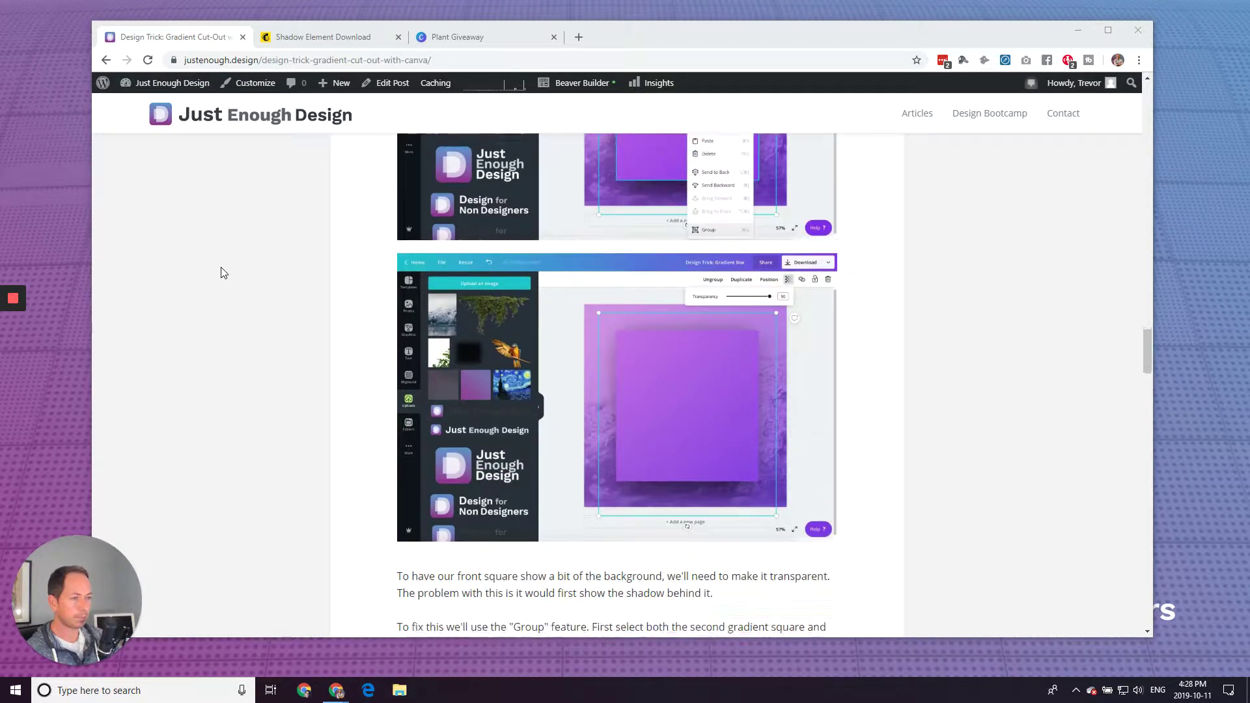
scroll(222, 271, "up", 5)
scroll(222, 271, "up", 3)
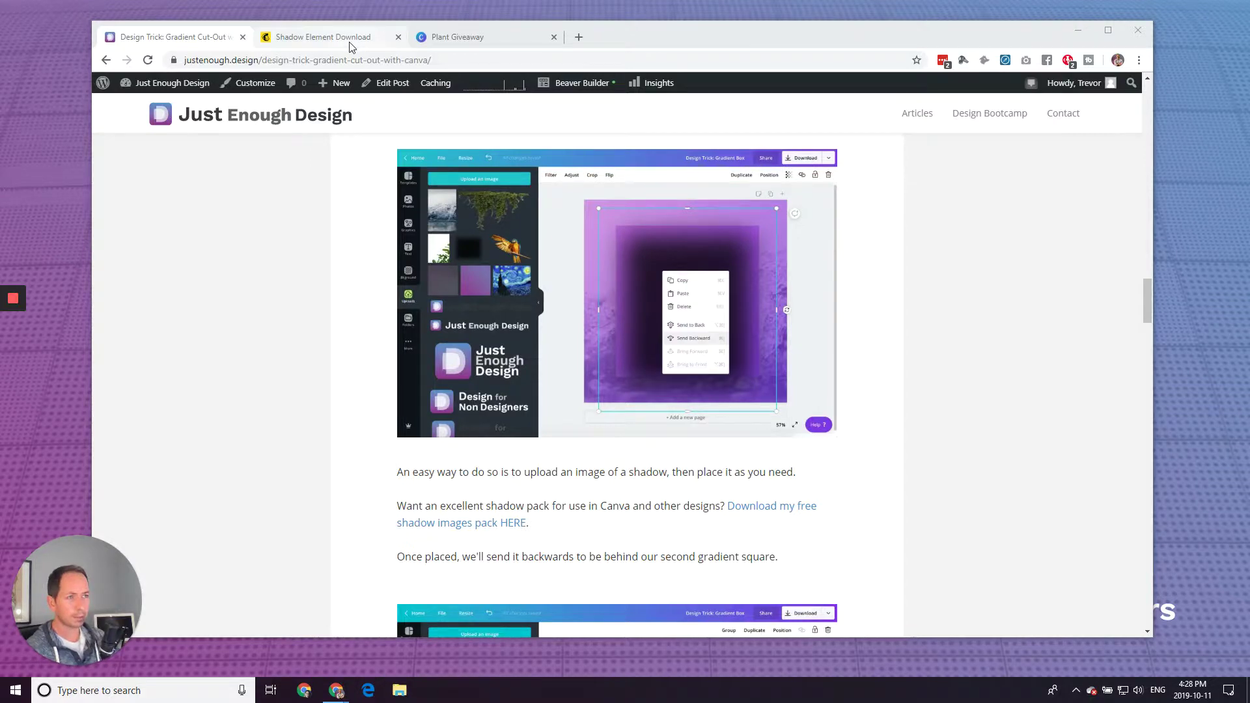
Review the free Shadow Elements signup page, then switch to the Plant Giveaway design
left_click(322, 37)
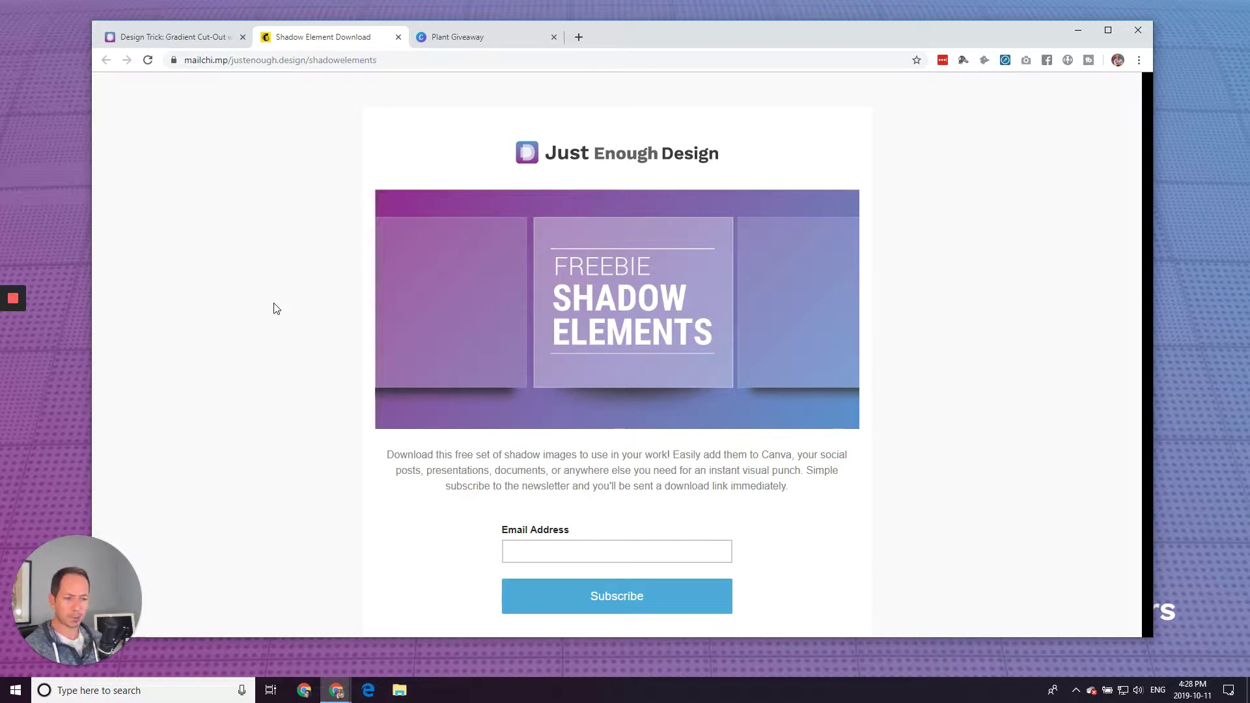
left_click(251, 38)
left_click(312, 39)
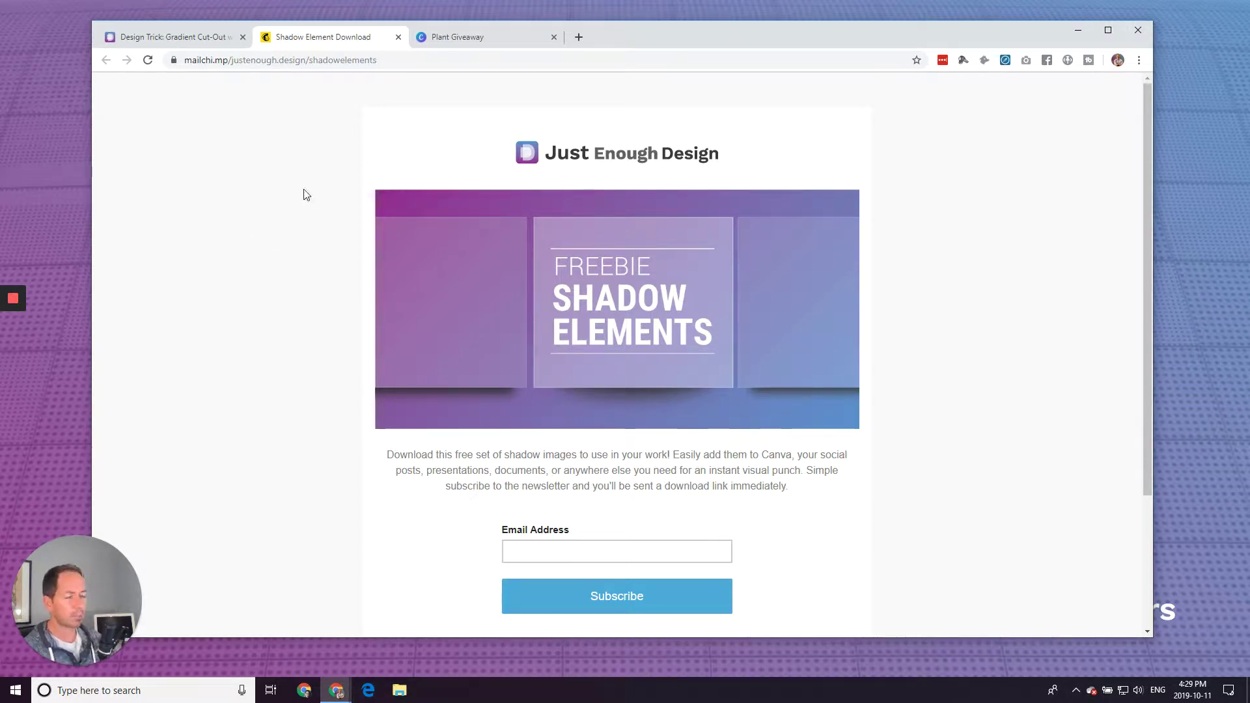
left_click(464, 39)
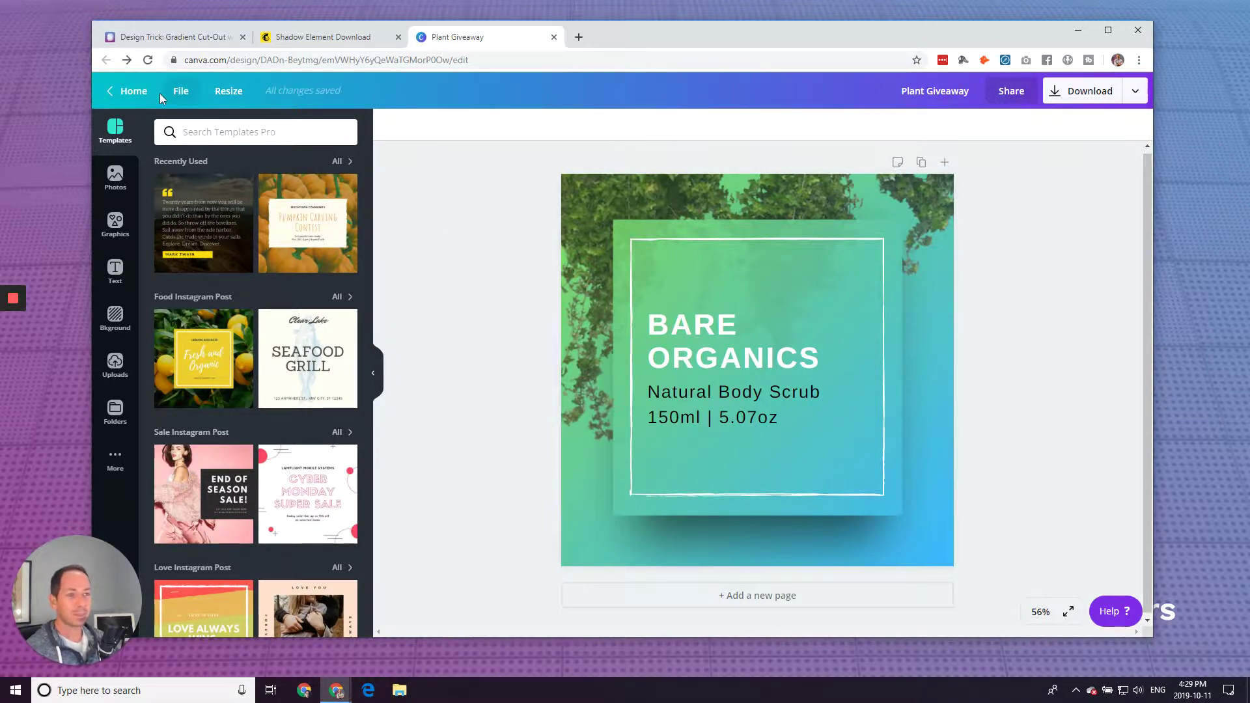
From the Canva home page, create a new blank Instagram Post design
left_click(130, 91)
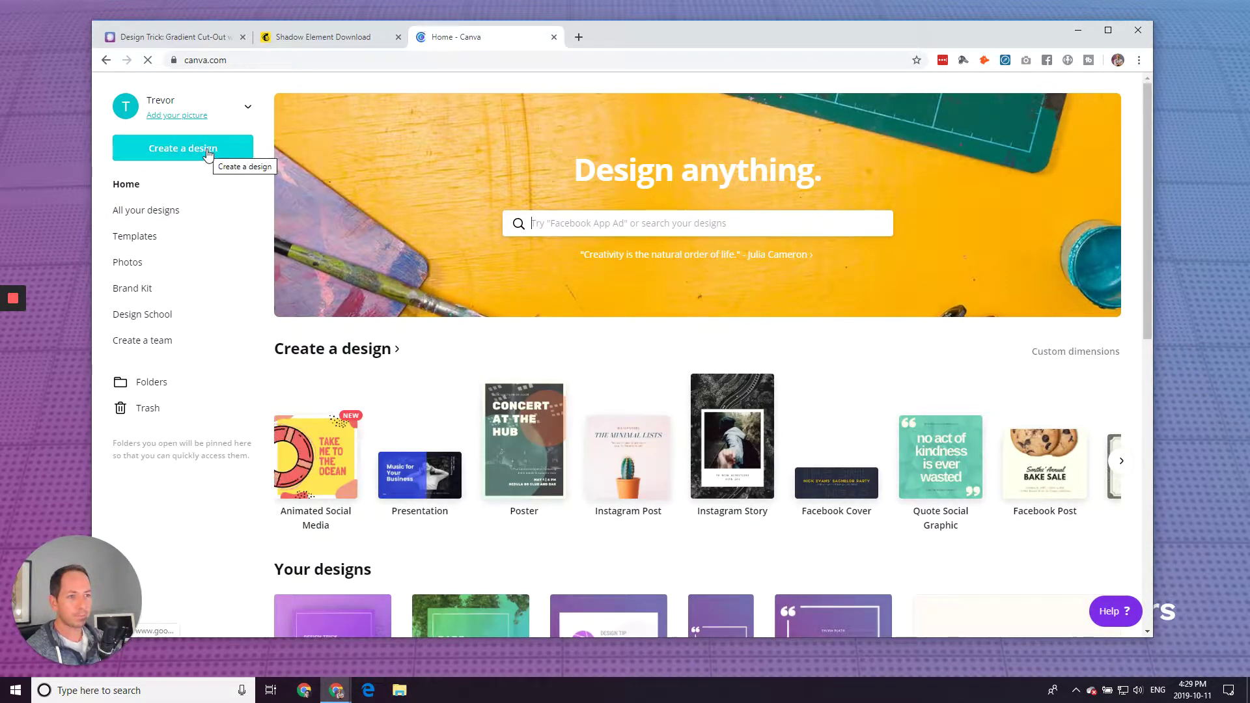
left_click(208, 155)
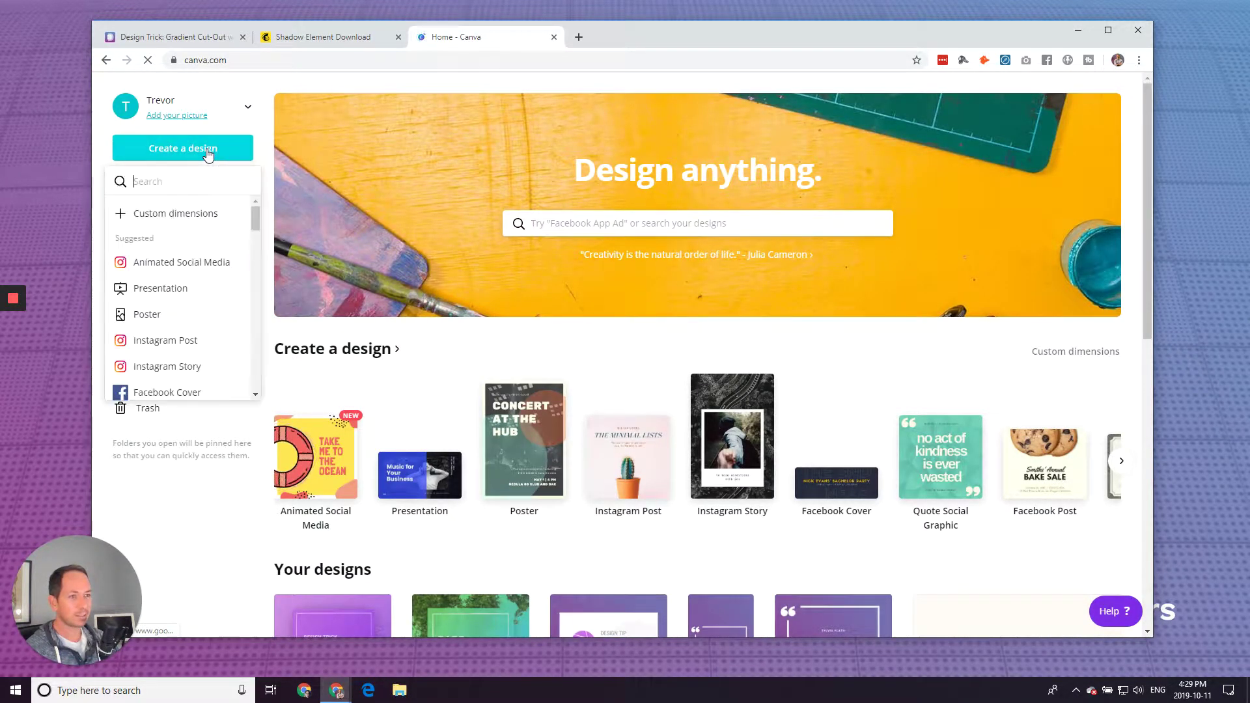
left_click(173, 340)
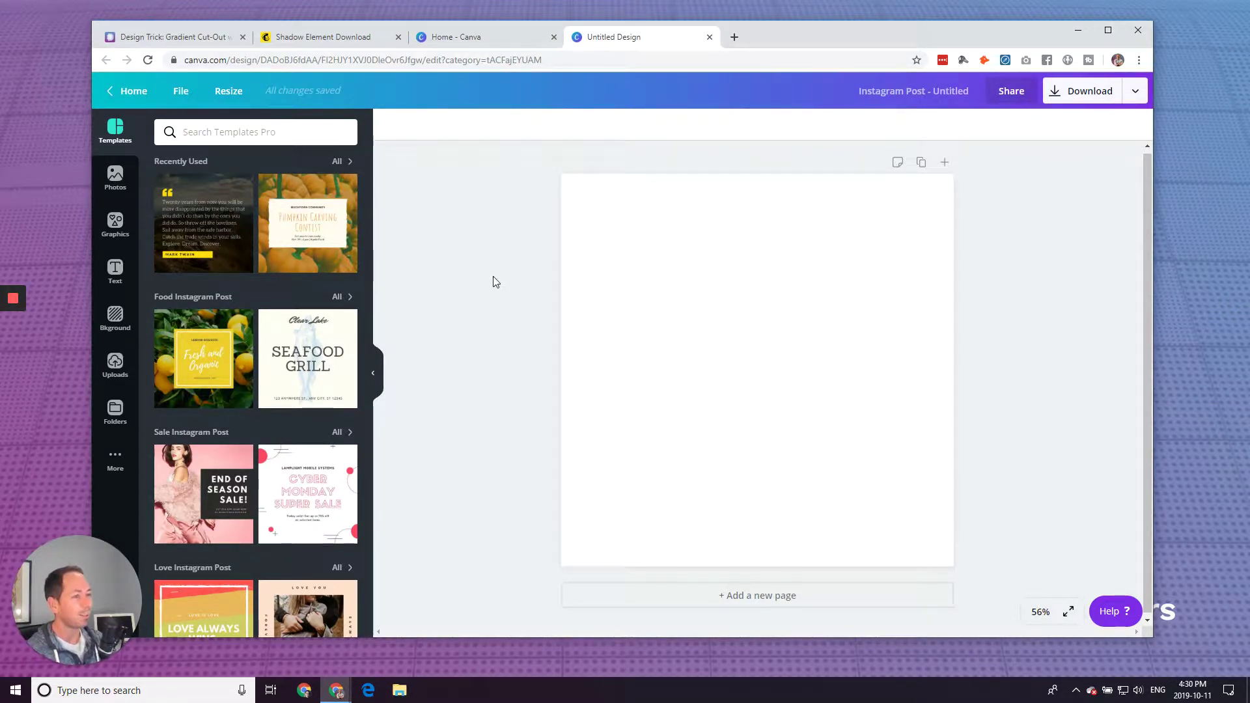
Search the stock photos for 'plants' and browse the results
left_click(109, 183)
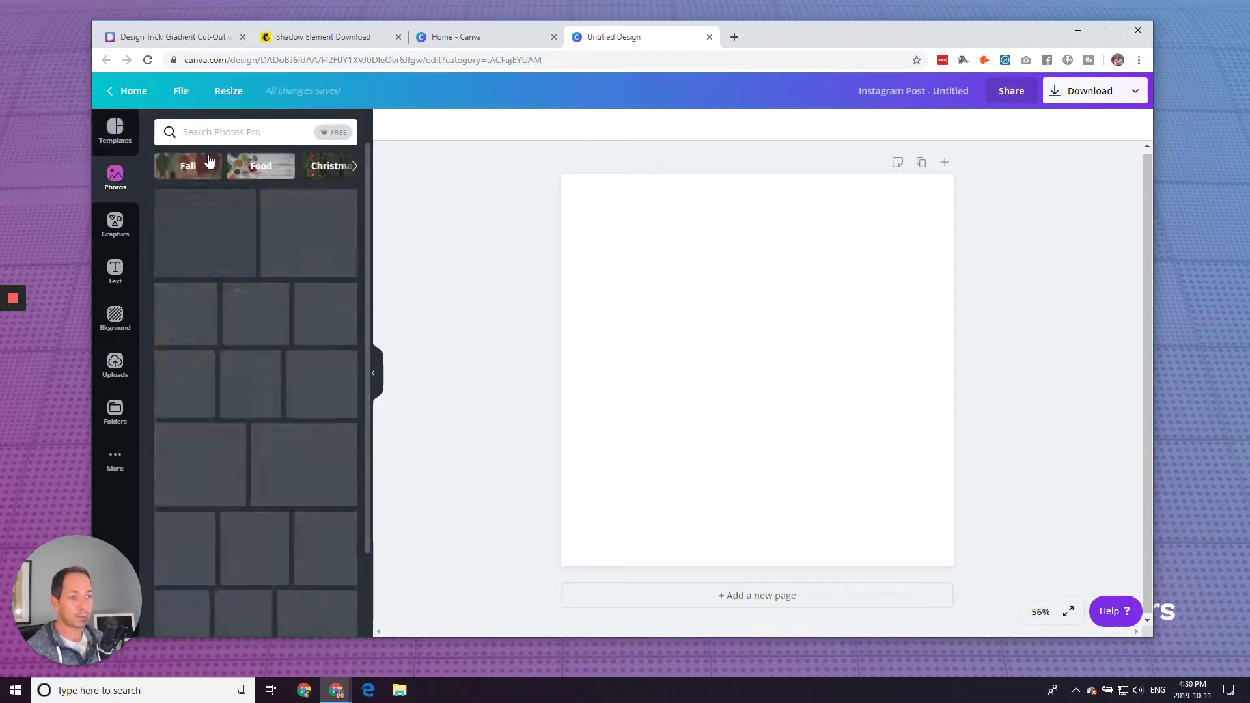
left_click(230, 133)
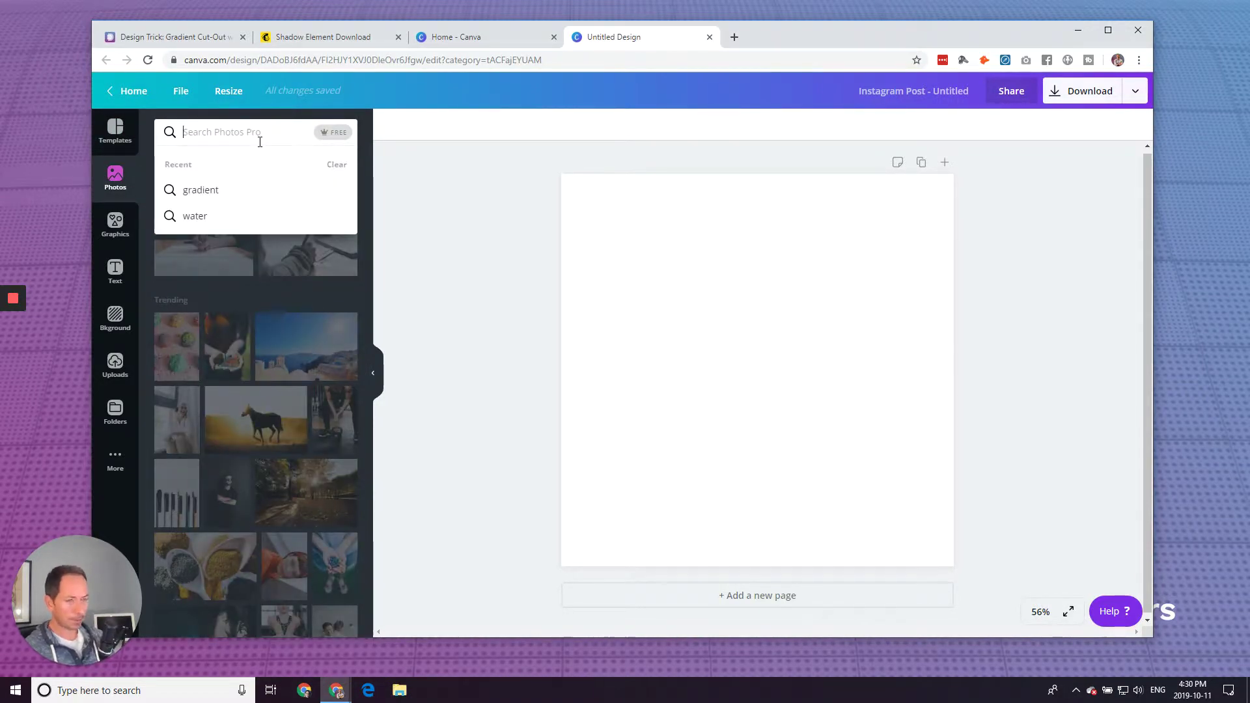
type("plants")
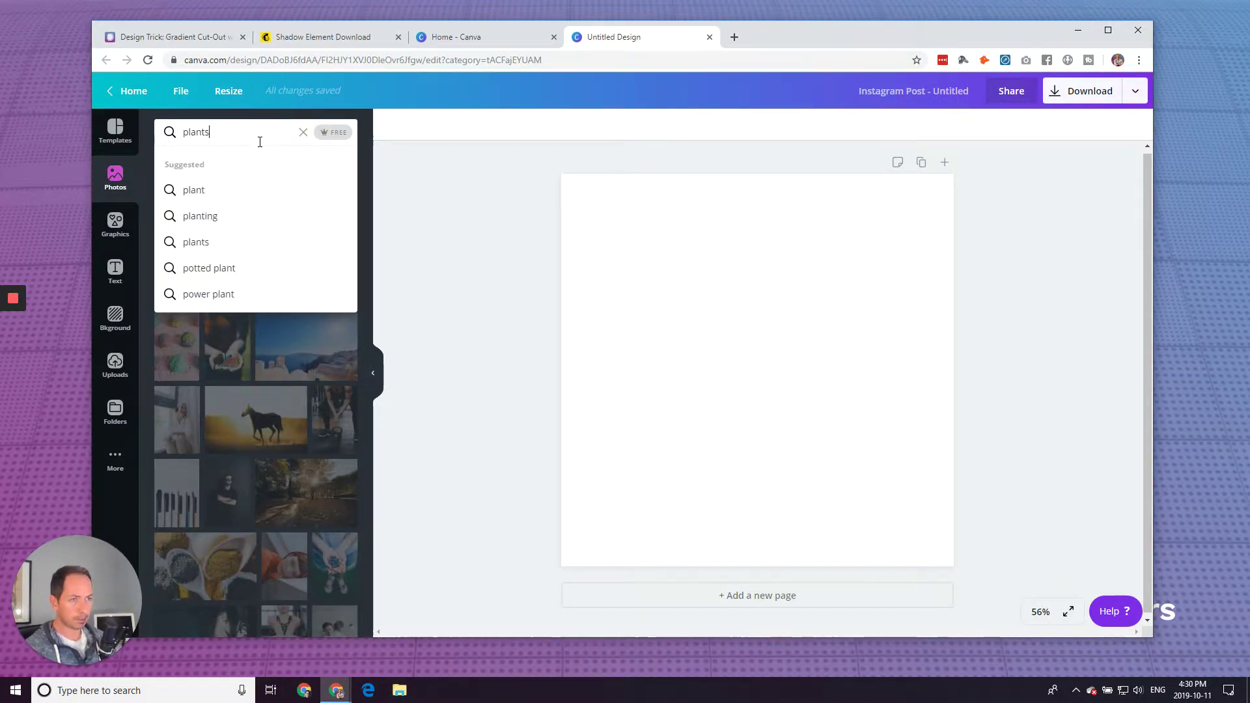
key("Return")
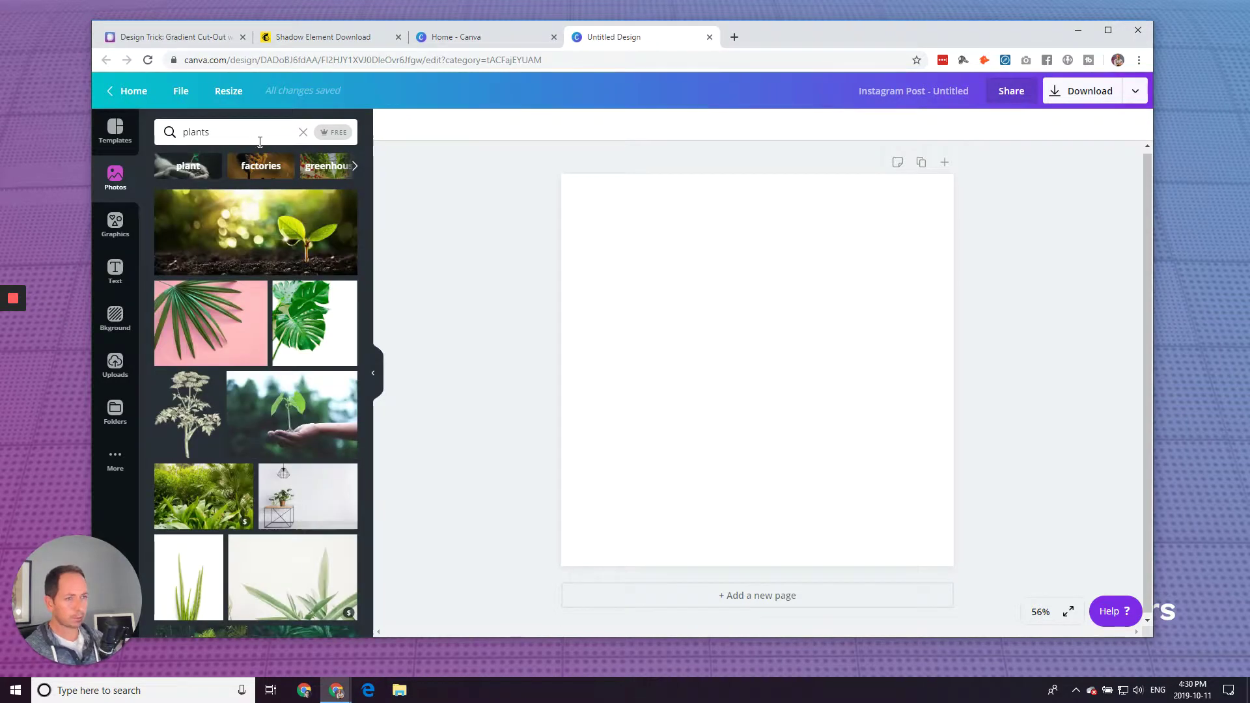
scroll(284, 288, "down", 4)
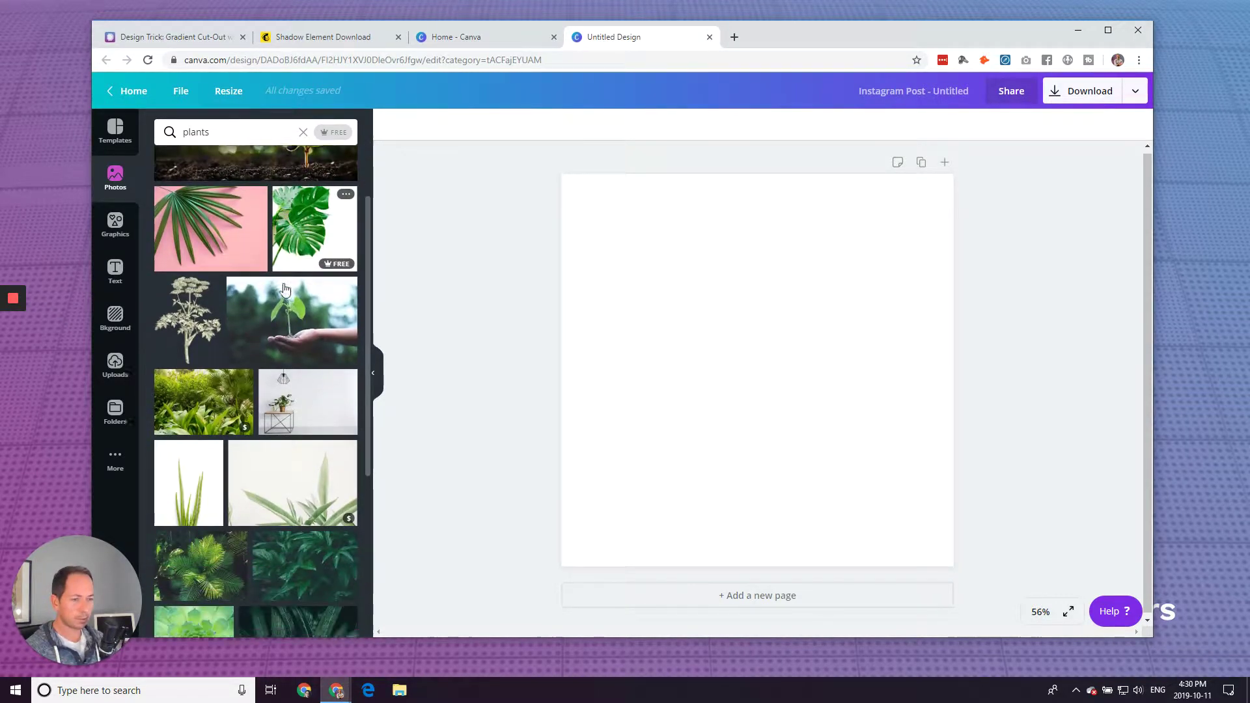
scroll(284, 288, "down", 1)
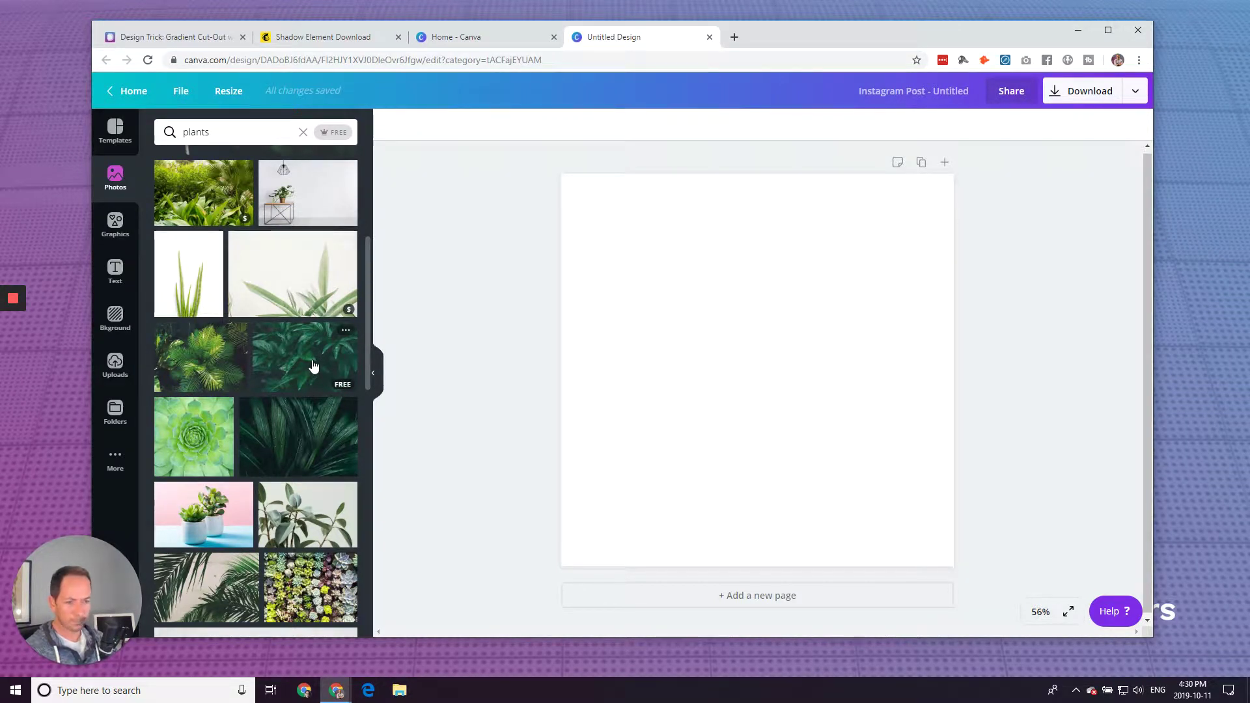
scroll(284, 354, "down", 1)
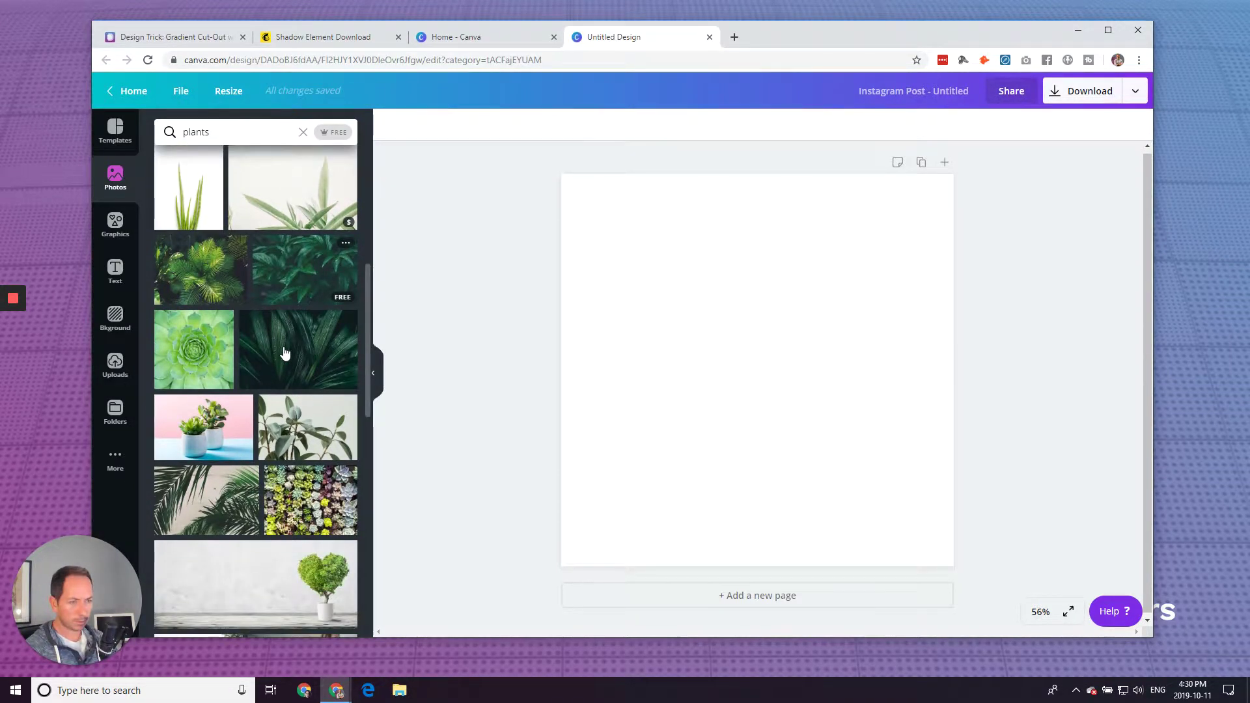
scroll(293, 365, "down", 2)
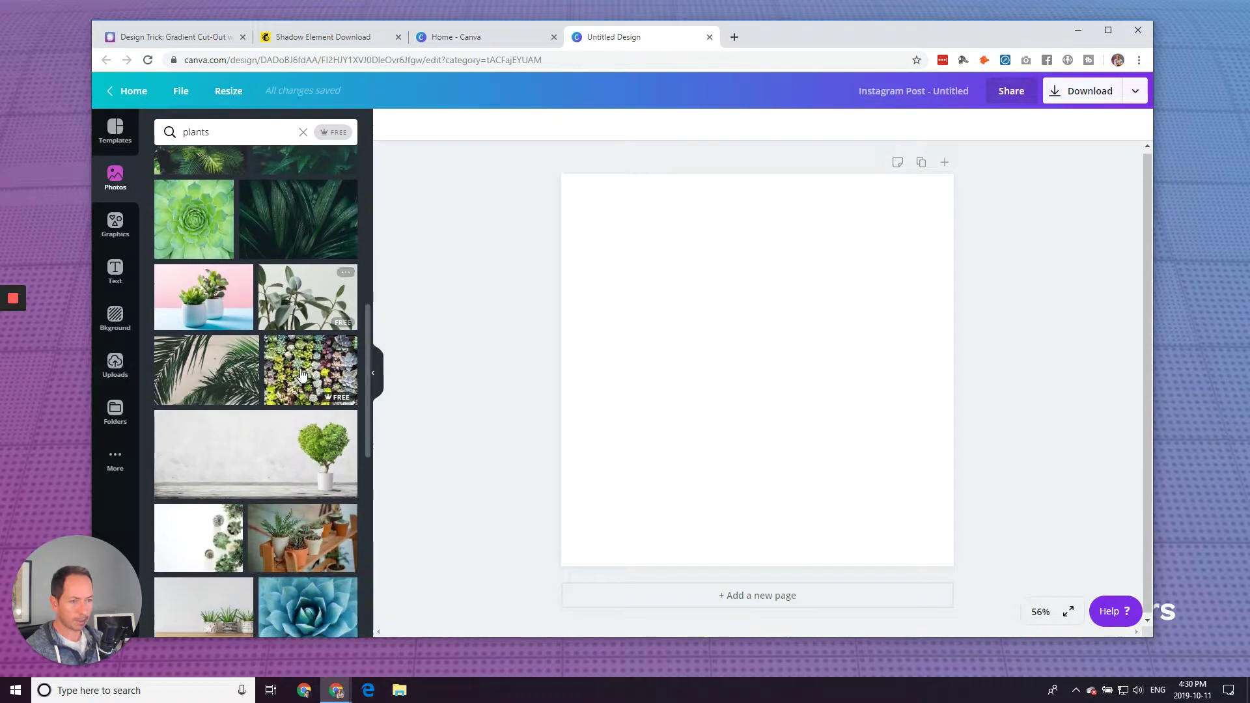
scroll(301, 374, "down", 5)
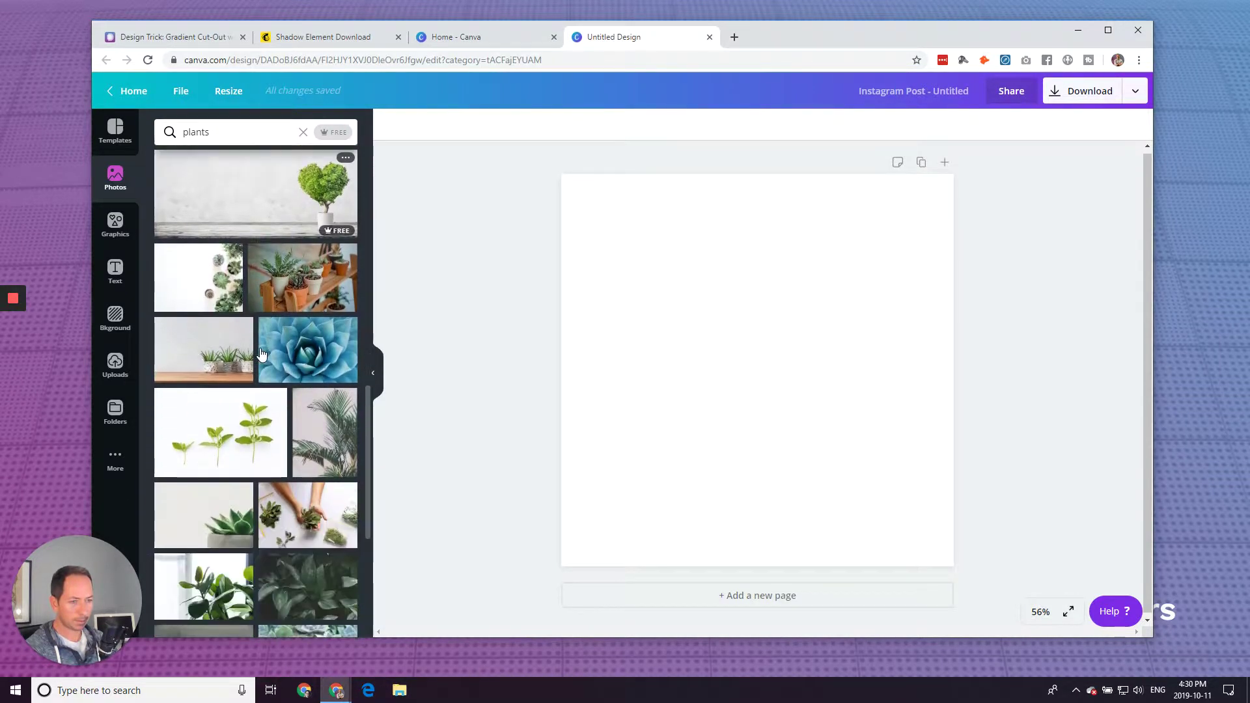
scroll(286, 350, "down", 1)
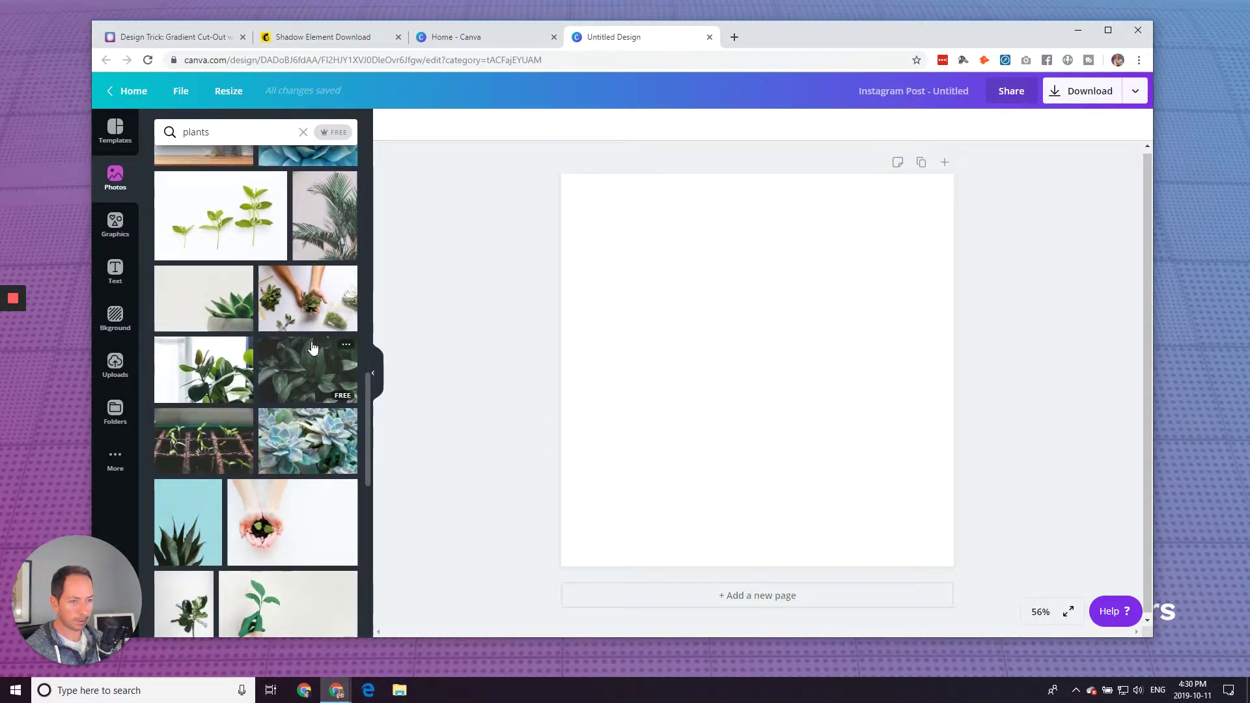
scroll(312, 349, "down", 3)
scroll(273, 351, "up", 4)
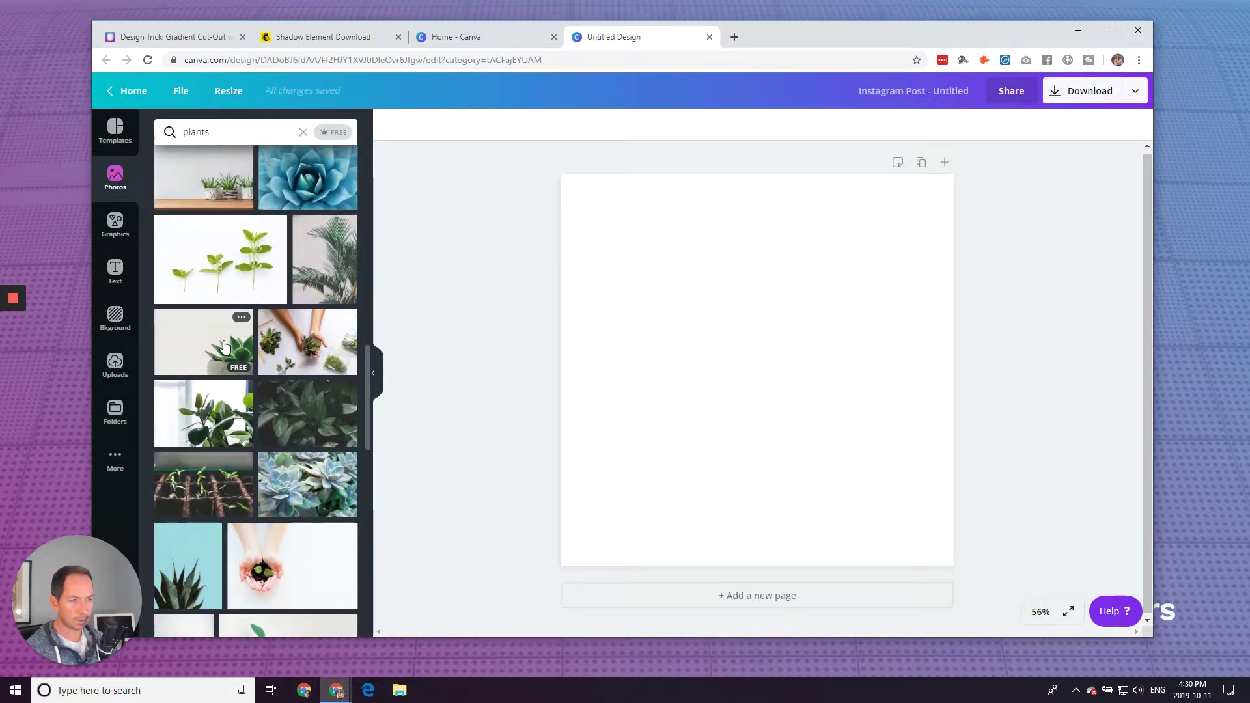
Place the succulent-in-concrete-pot photo on the page and crop-enlarge it to fill the background
left_click_drag(215, 352, 565, 325)
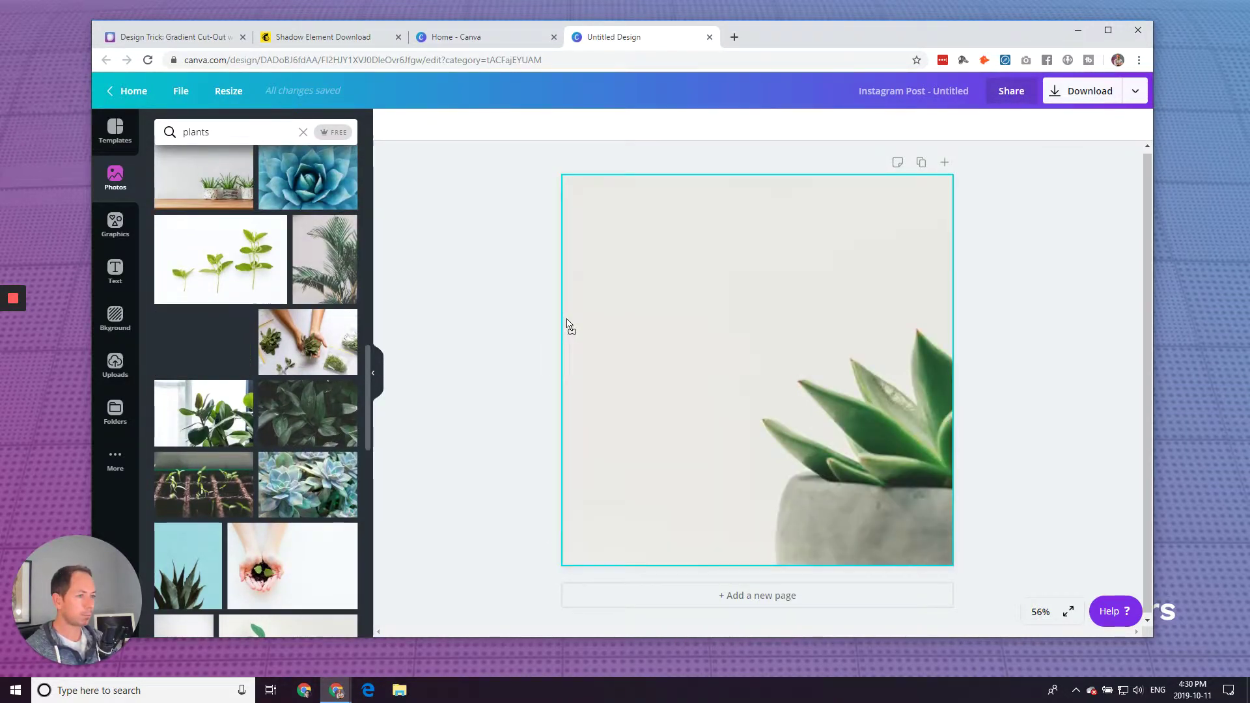
double_click(706, 350)
left_click_drag(462, 173, 152, 52)
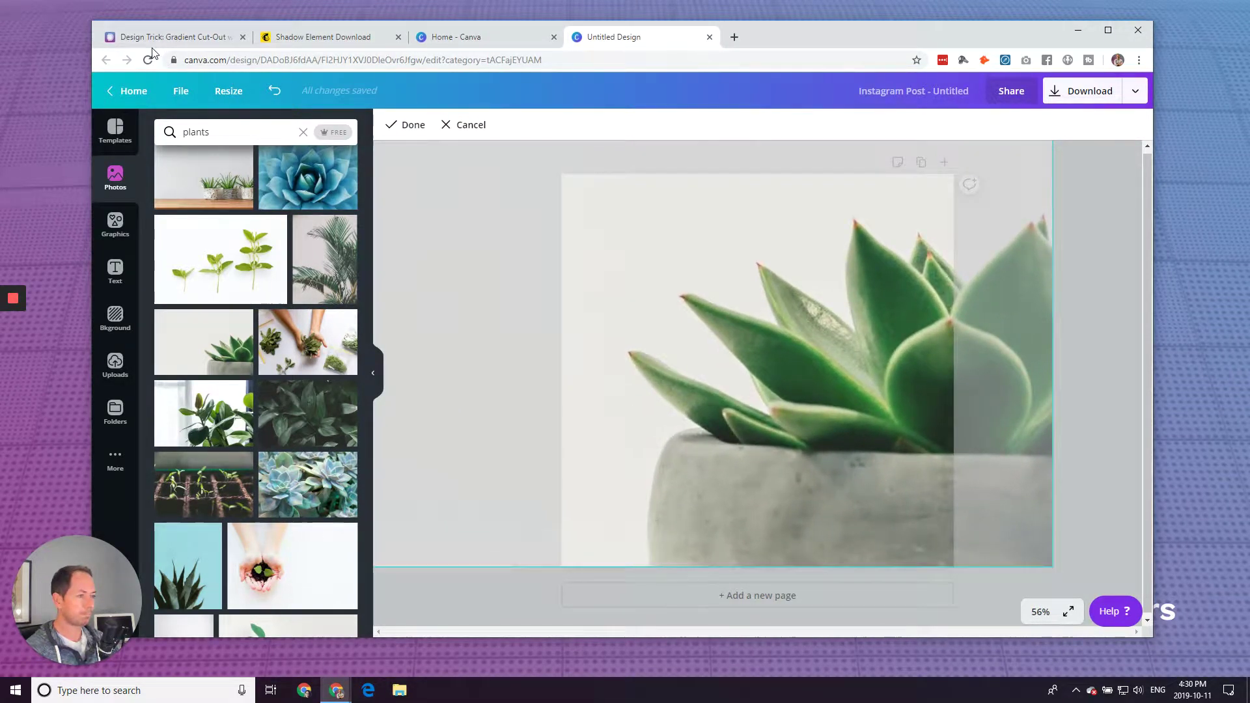
left_click(1112, 550)
left_click(1111, 549)
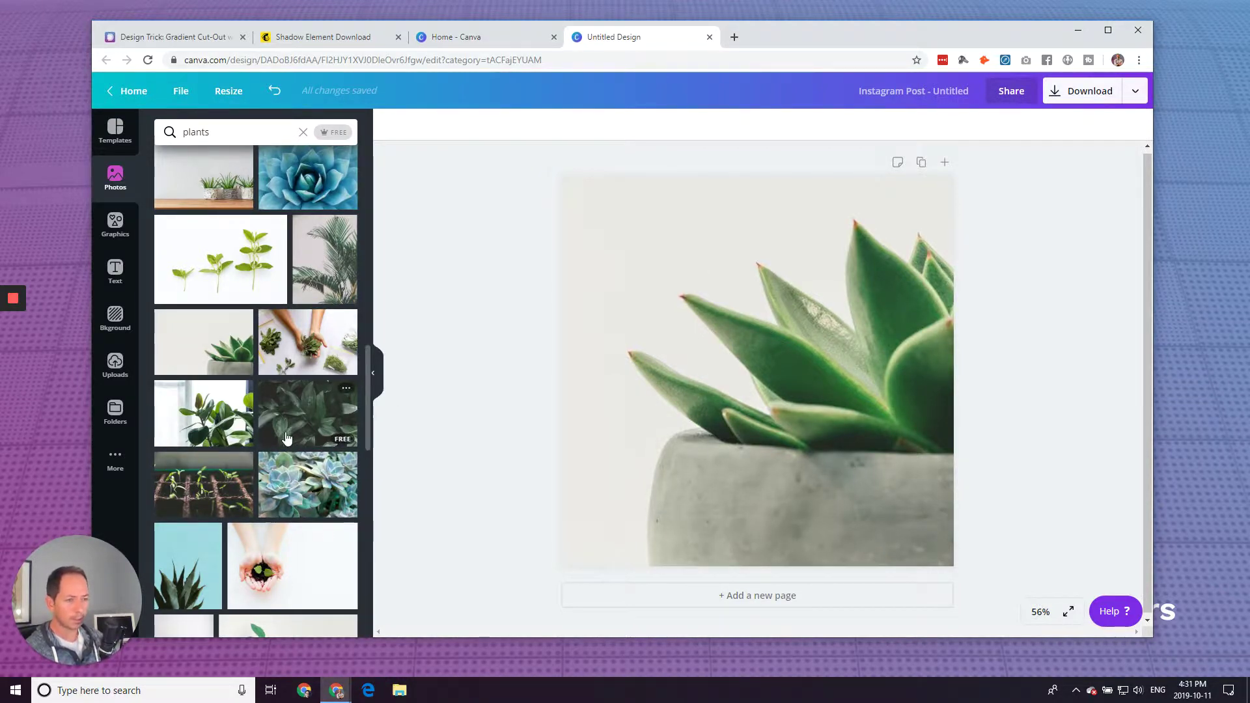
Replace the succulent background with the palm-frond photo from the 'plants' results
scroll(287, 435, "down", 2)
scroll(286, 435, "down", 3)
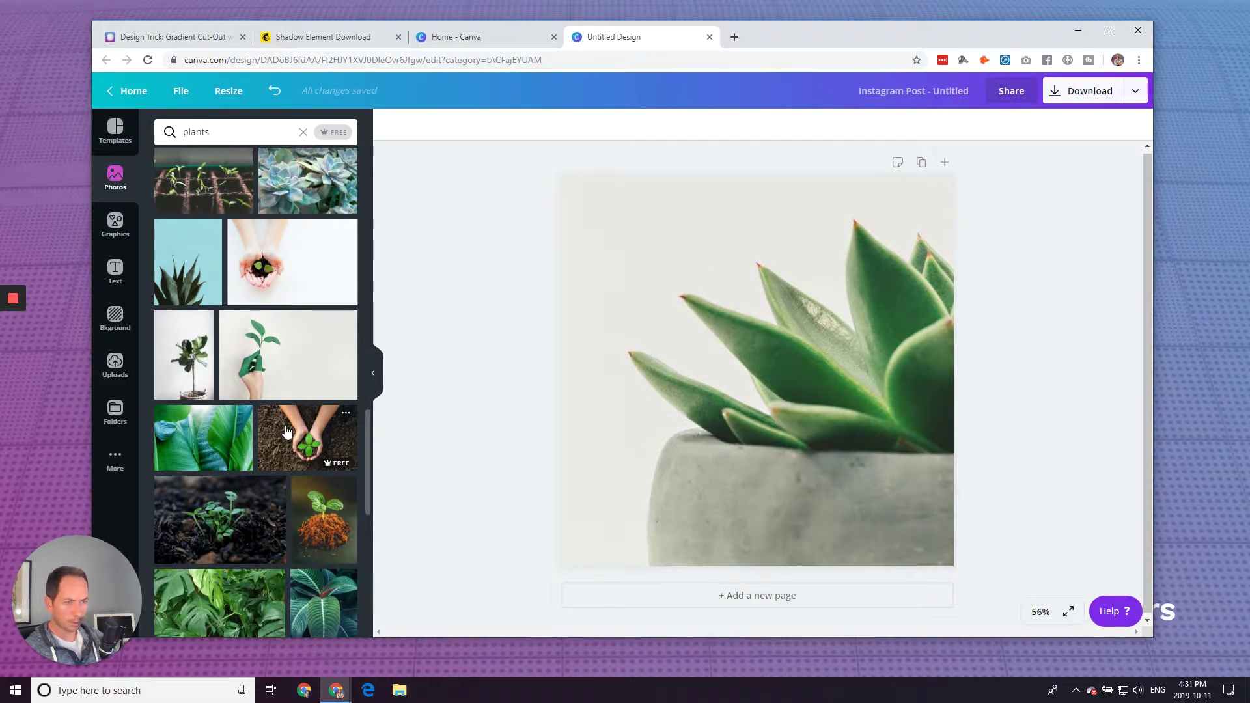
scroll(290, 432, "down", 2)
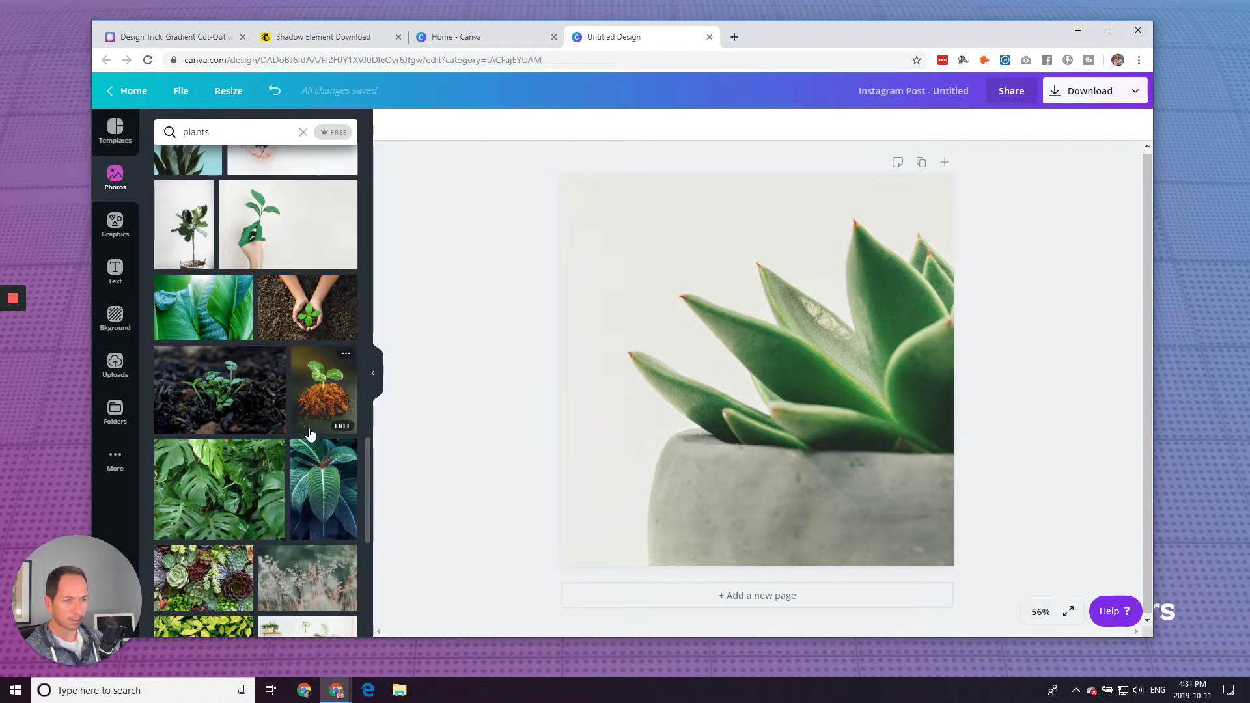
scroll(284, 432, "down", 5)
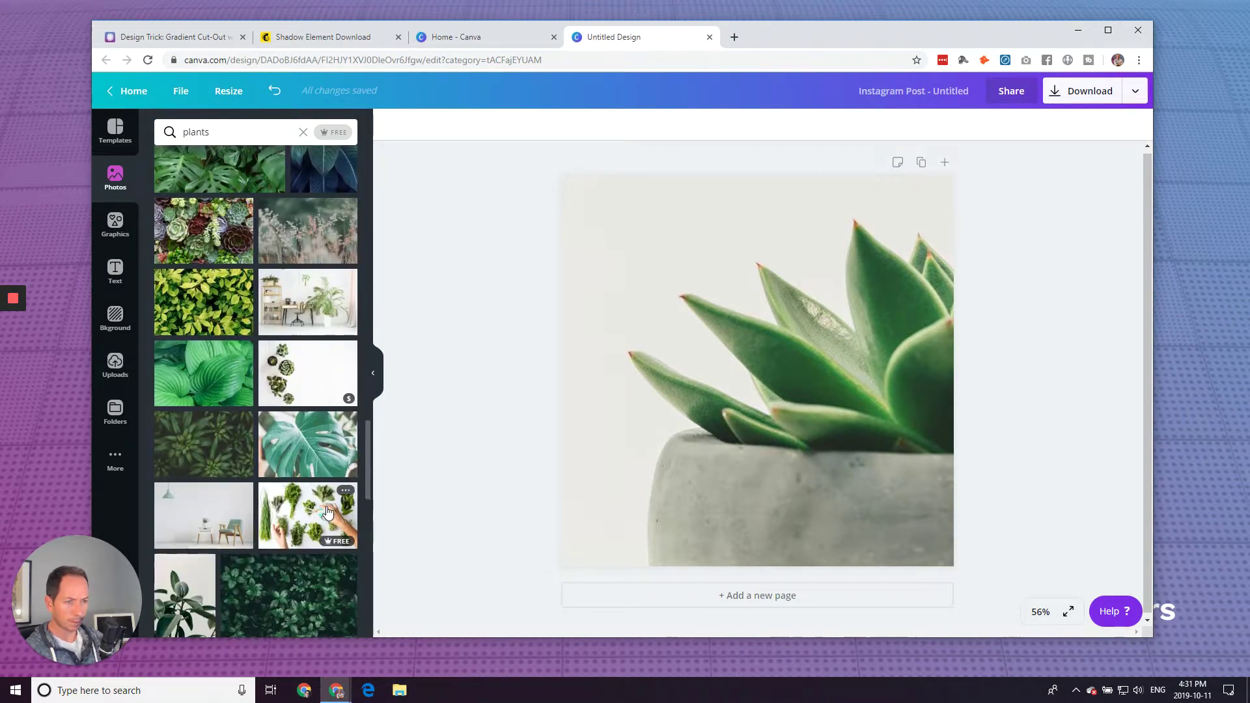
scroll(319, 511, "down", 2)
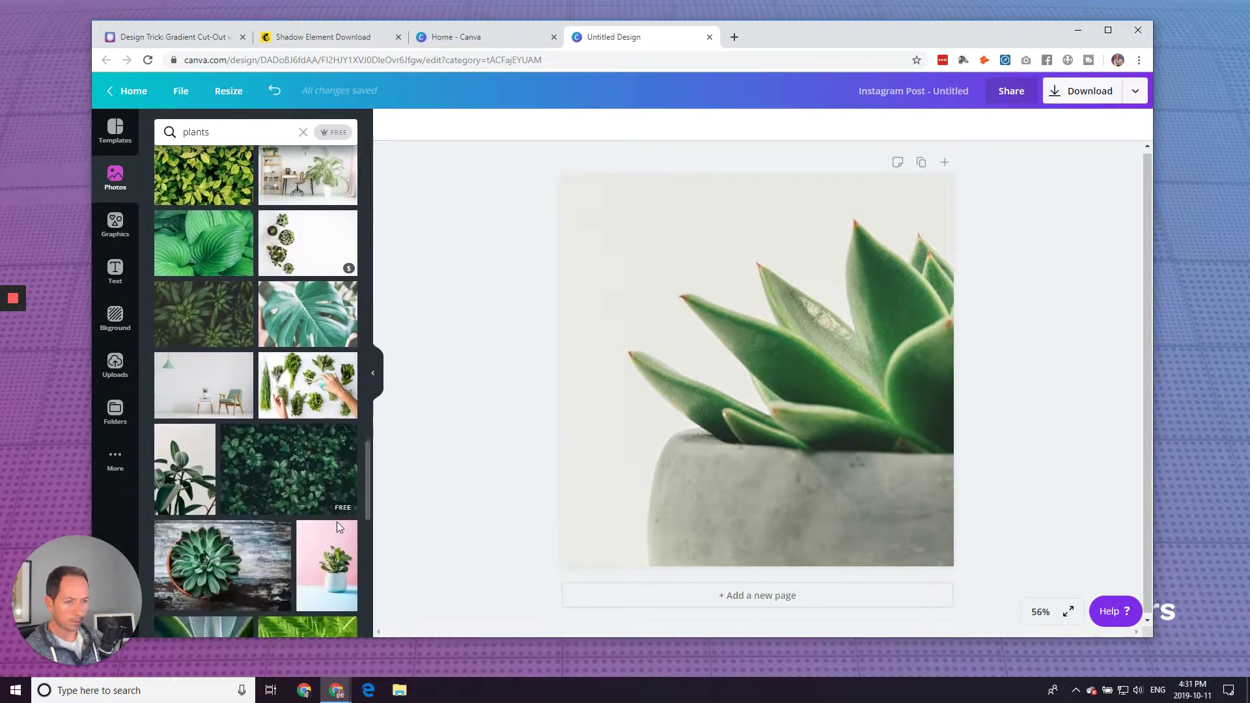
scroll(309, 505, "down", 7)
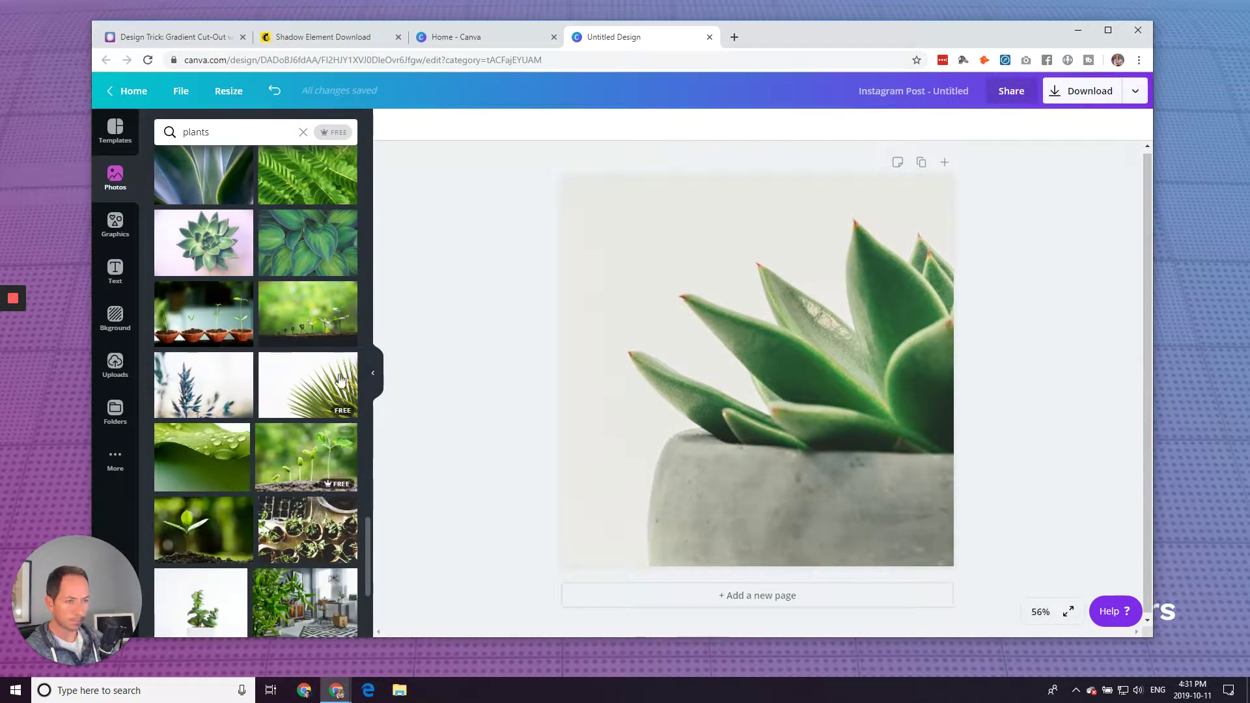
left_click_drag(311, 396, 566, 327)
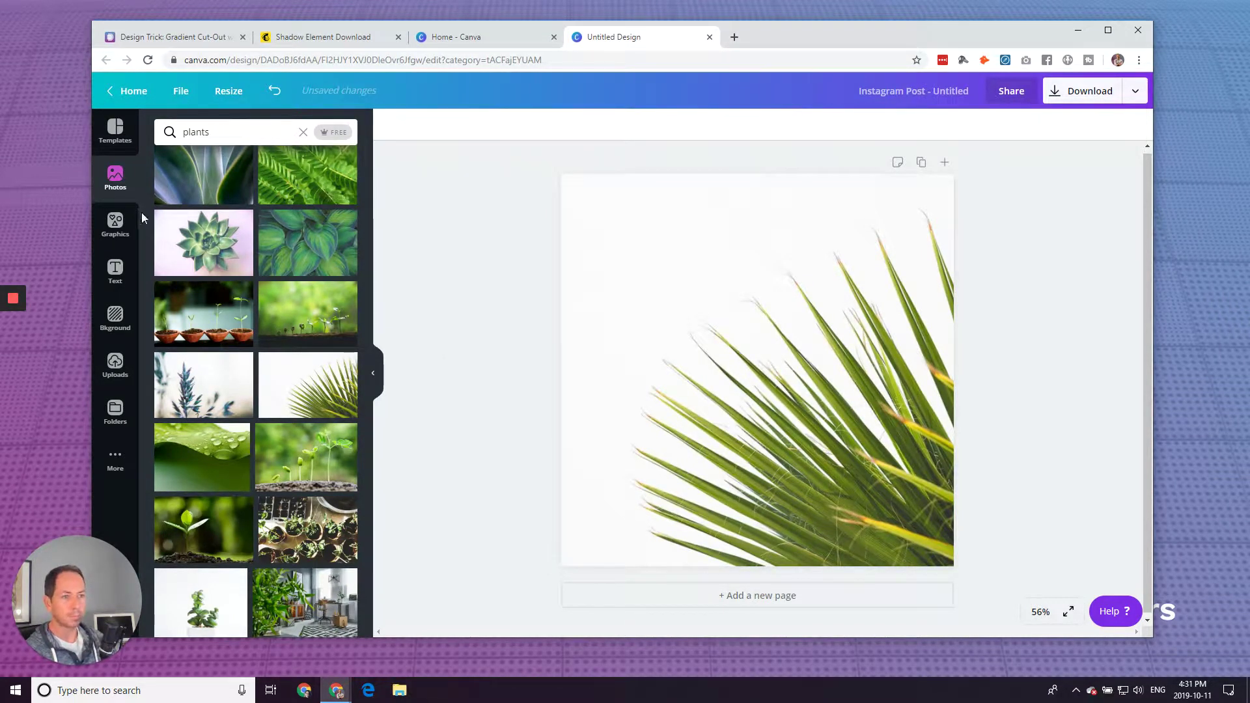
Add a gradient square from a 'gradient' graphics search and stretch it to cover the whole page
left_click(115, 228)
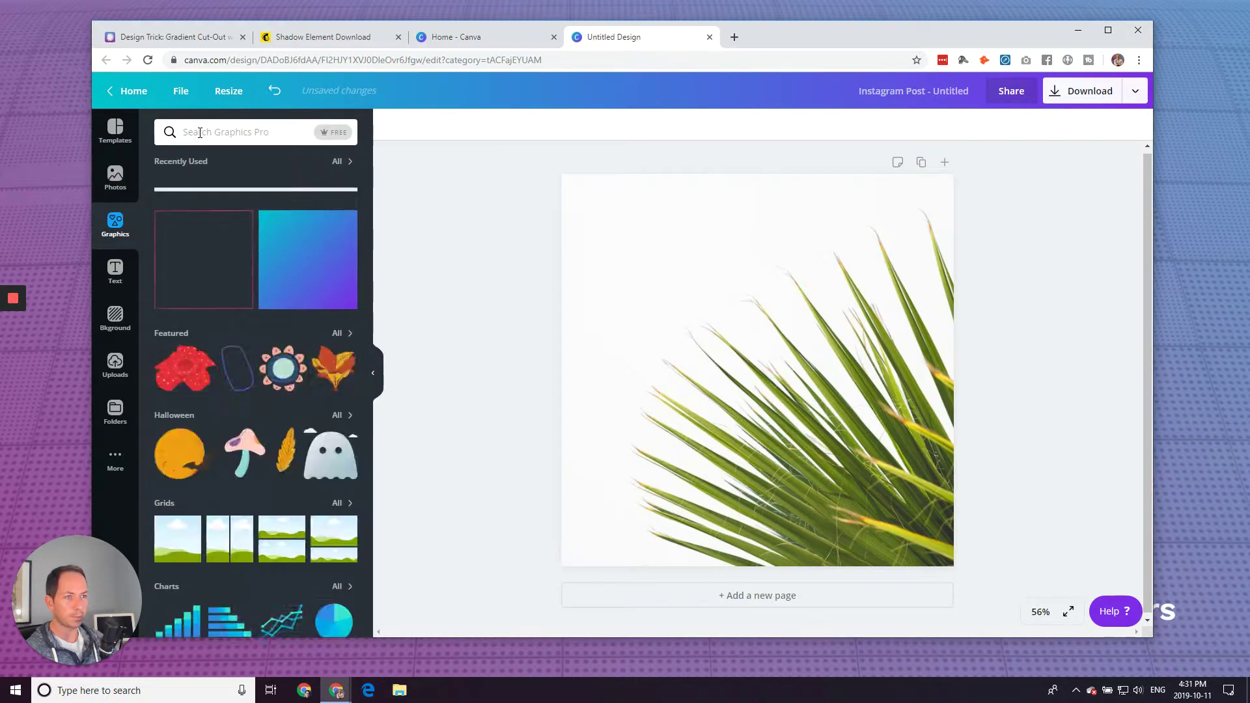
type("gradient")
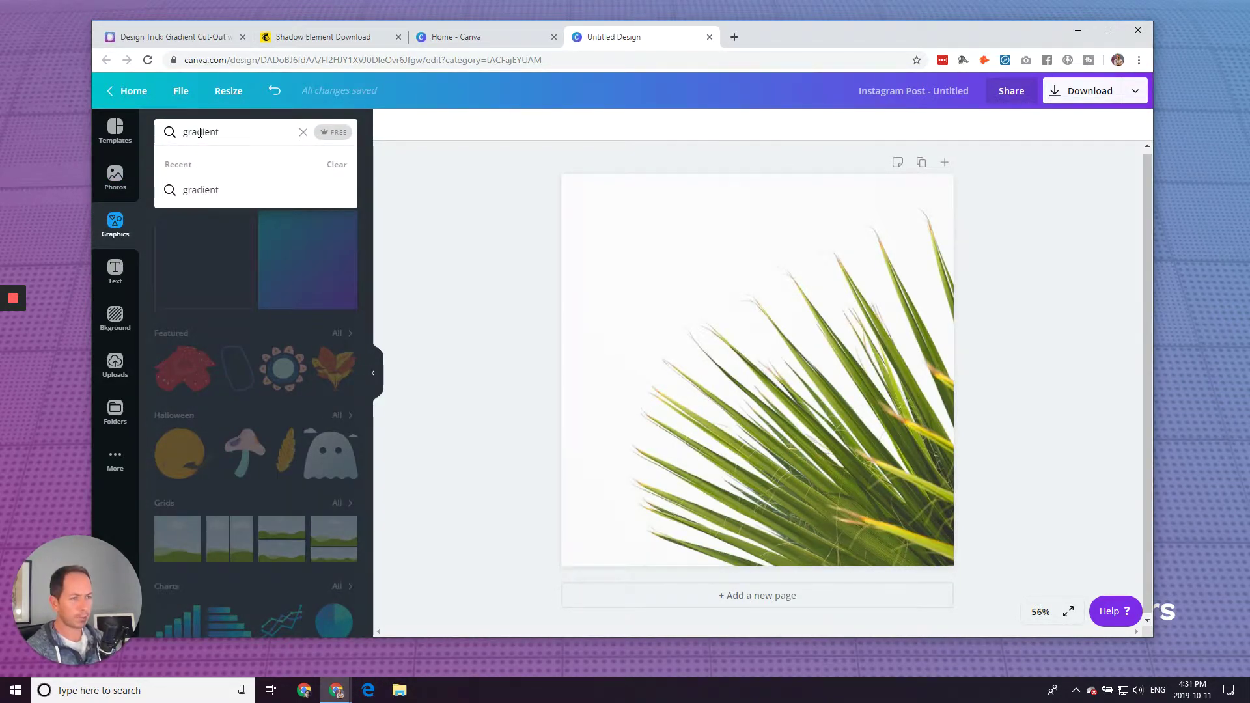
key("Return")
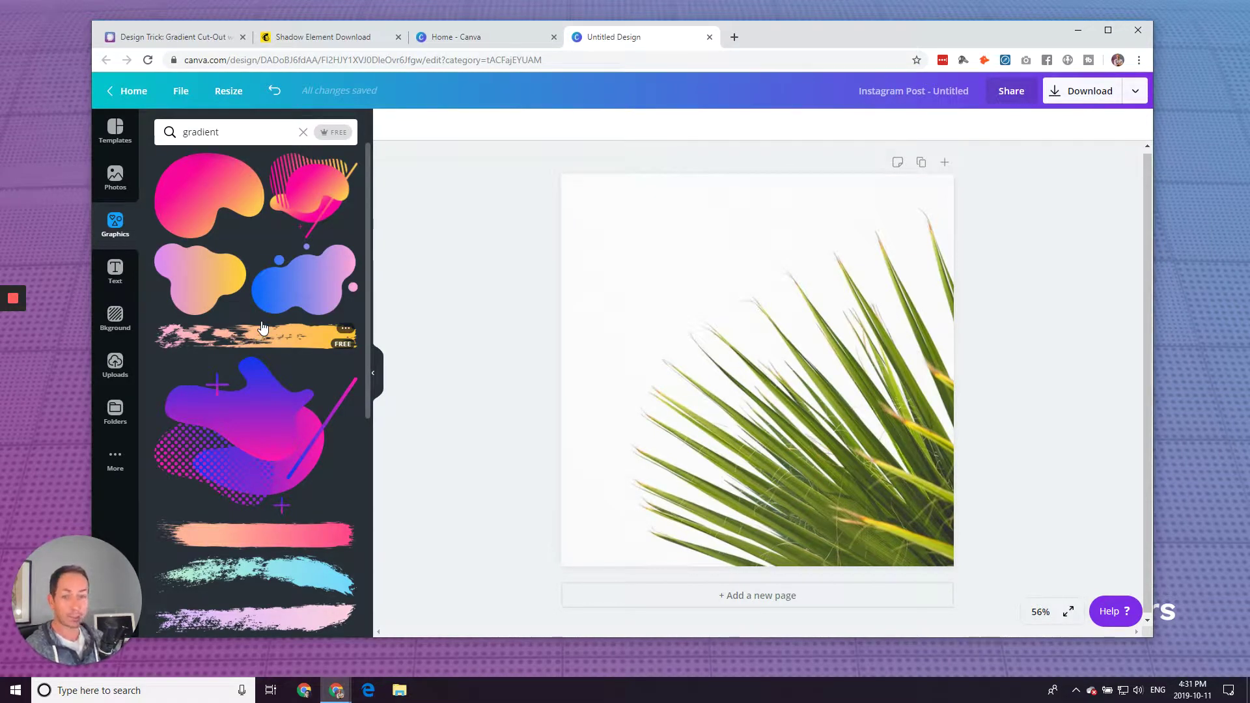
scroll(261, 328, "down", 3)
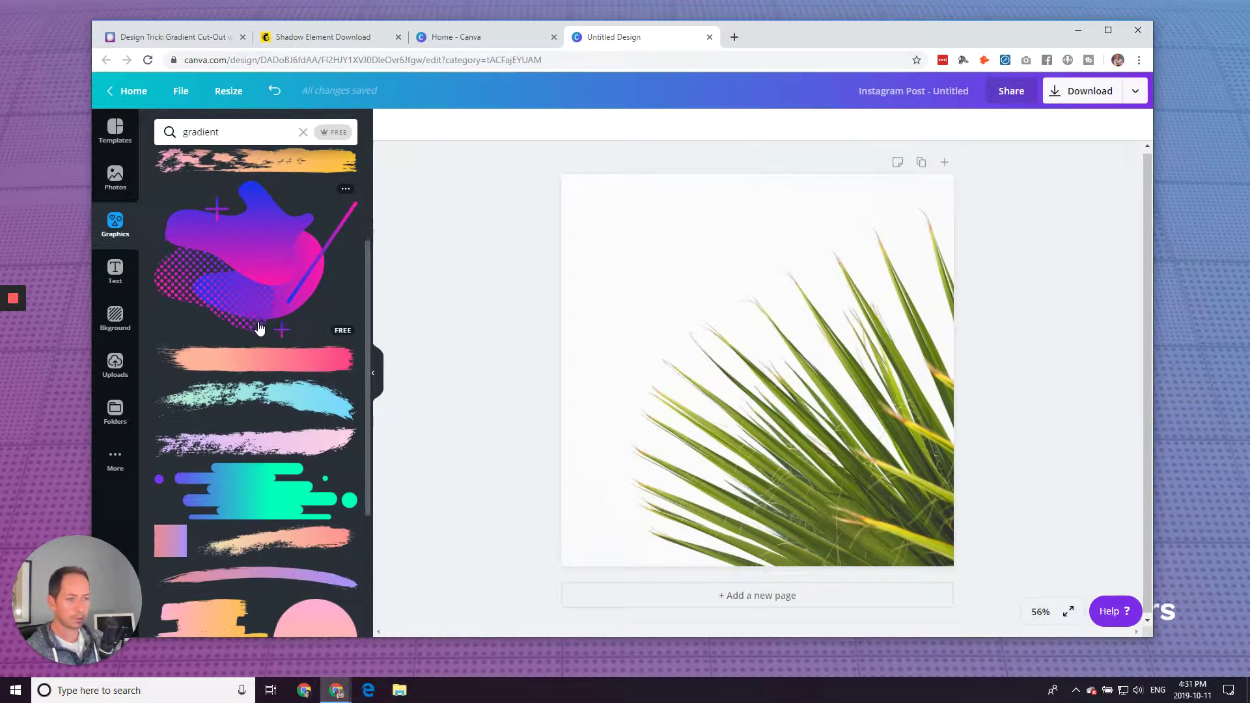
scroll(259, 328, "down", 7)
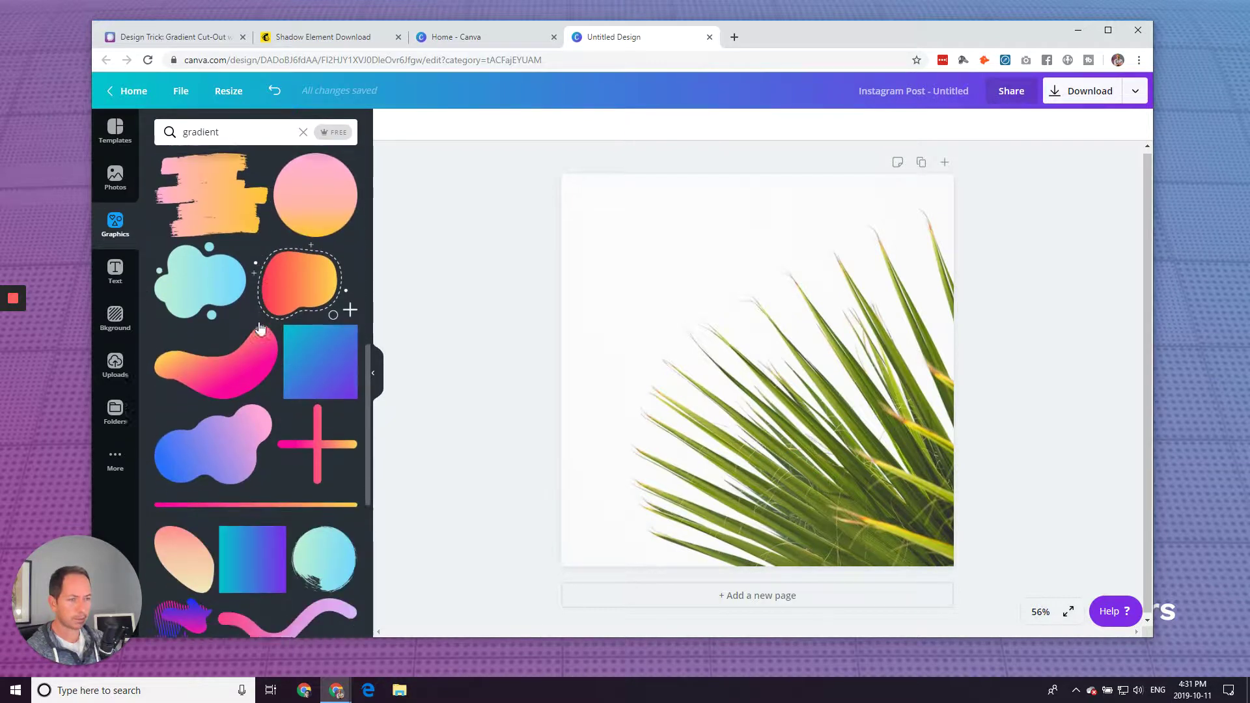
scroll(260, 328, "down", 1)
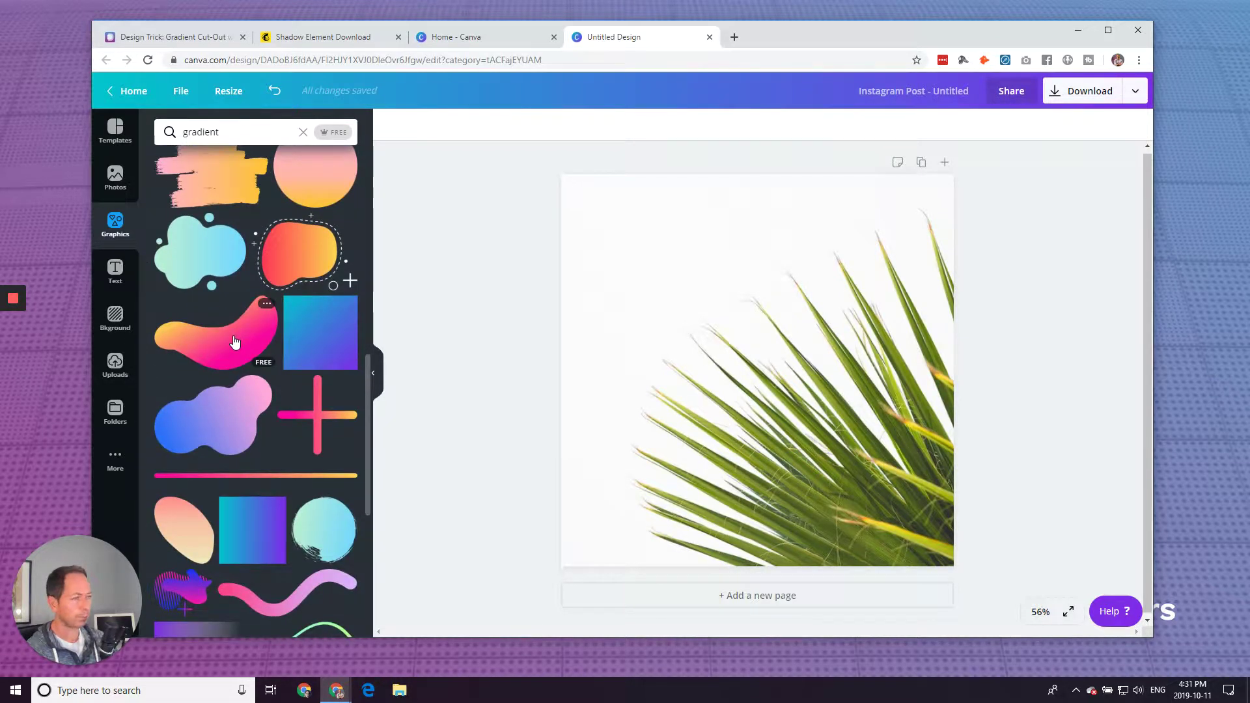
left_click(316, 334)
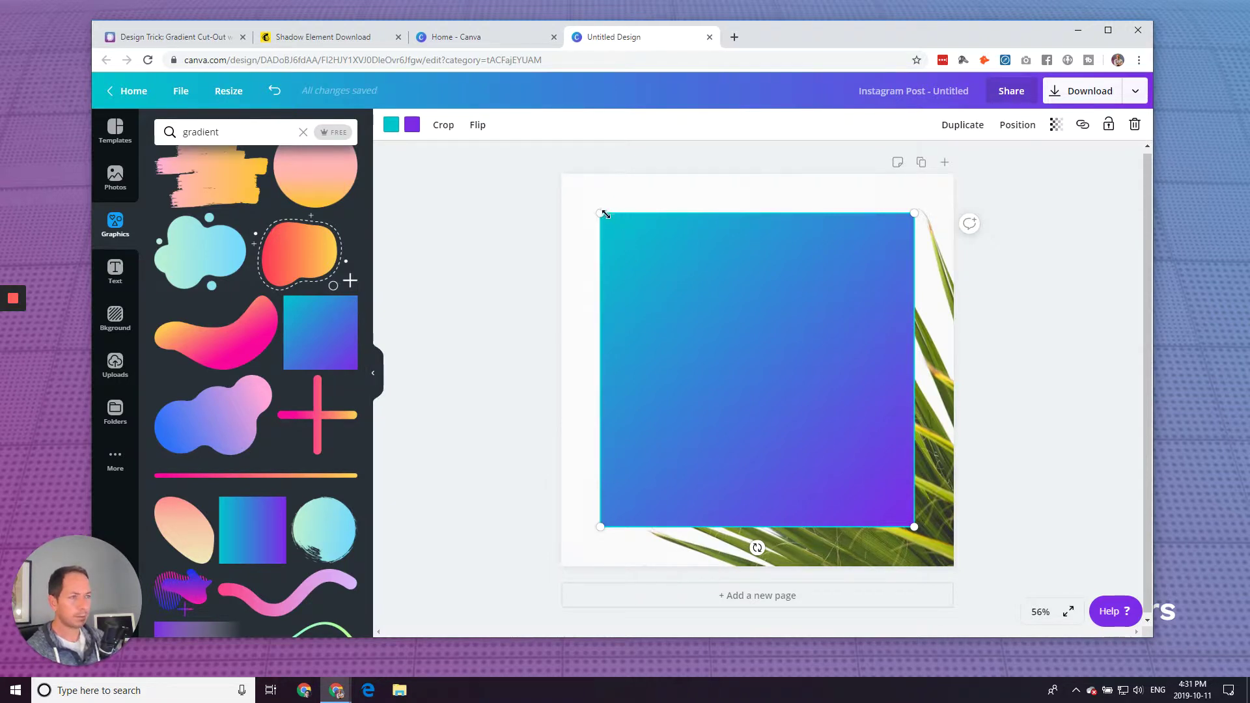
left_click_drag(606, 214, 561, 175)
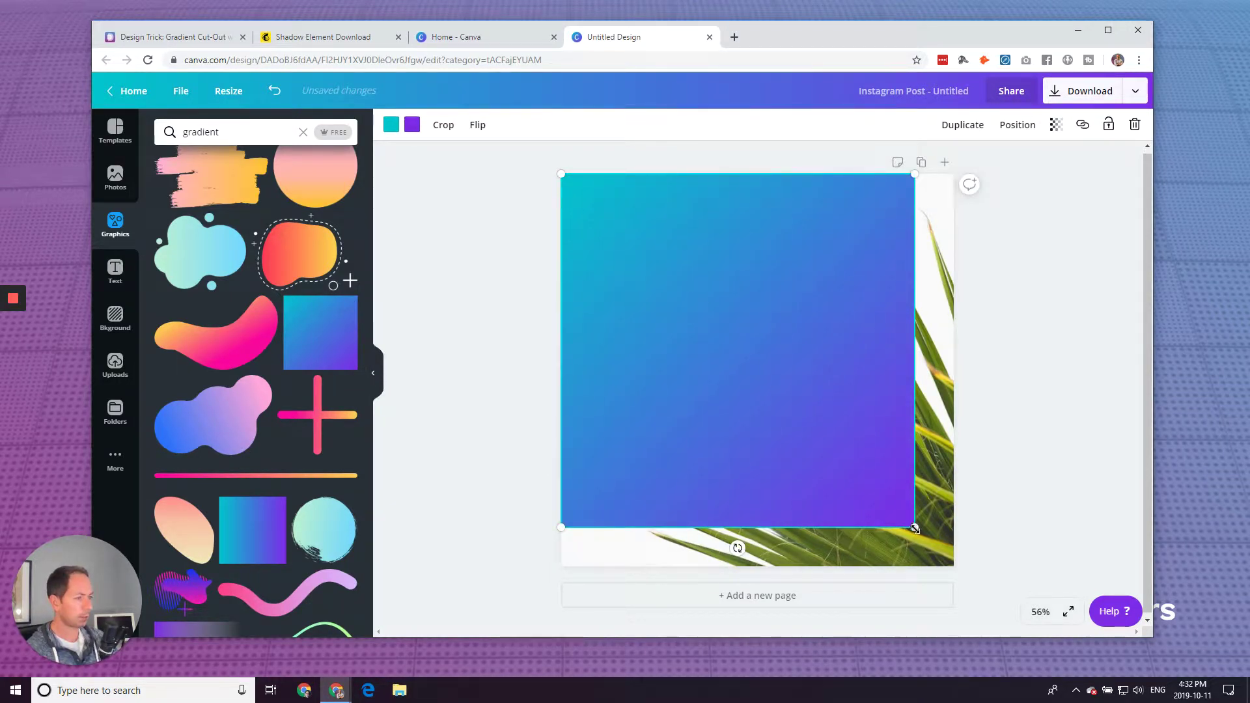
left_click_drag(914, 529, 953, 566)
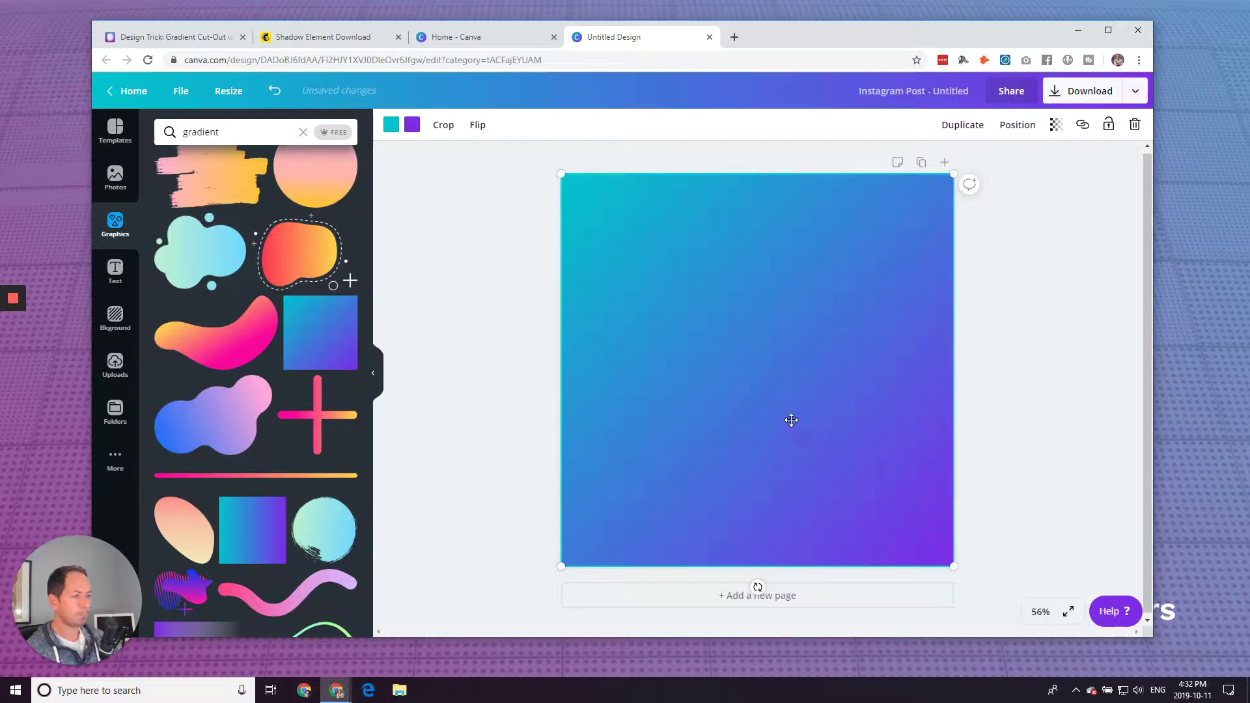
Recolour the gradient from yellow-green to dark green #488030
left_click(390, 125)
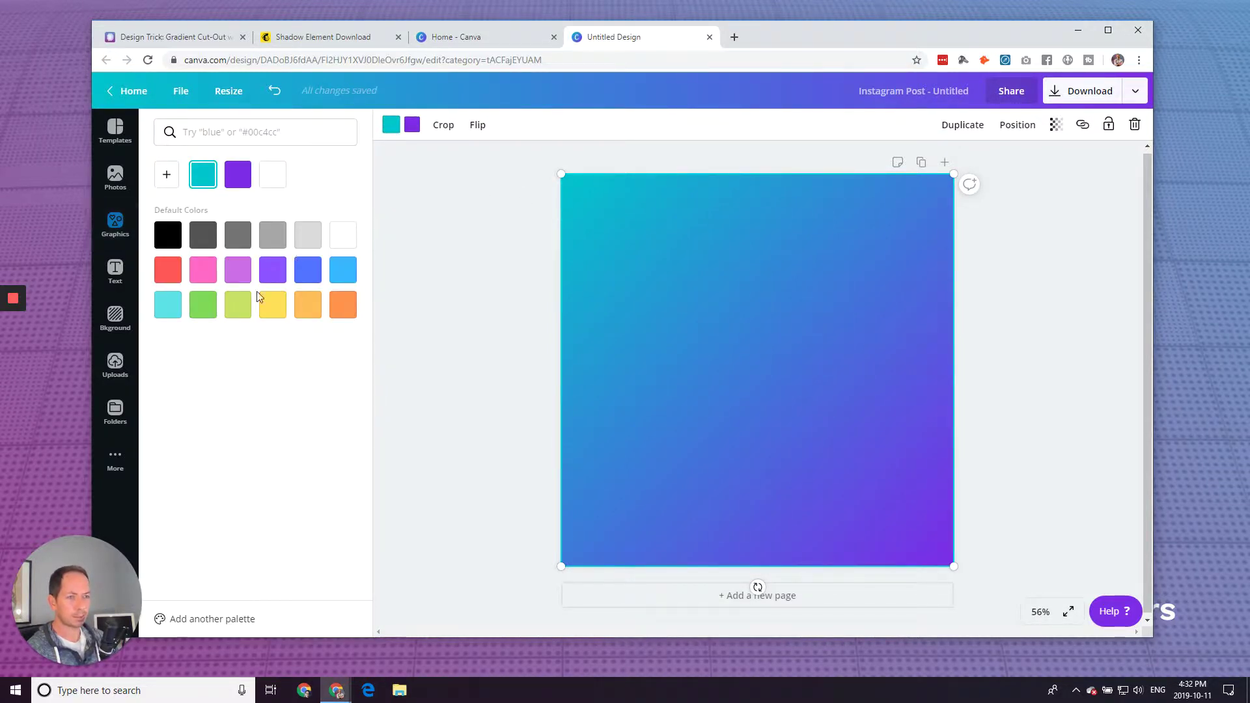
left_click(207, 311)
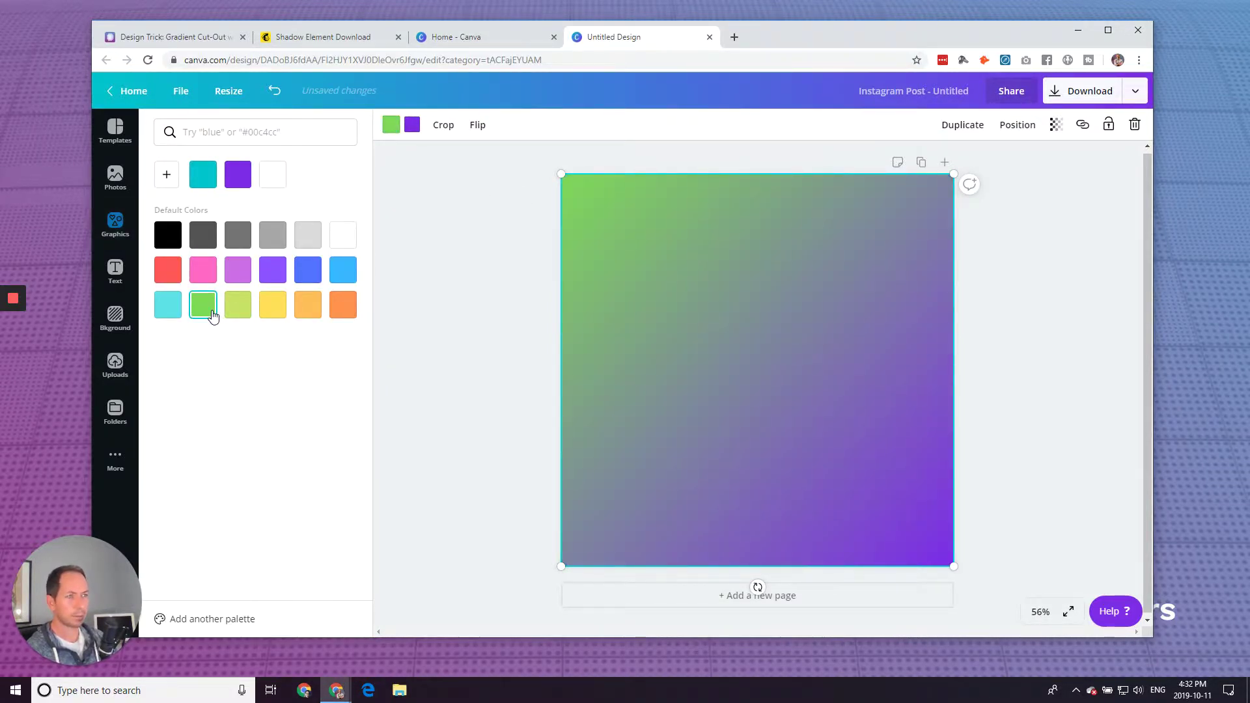
left_click(251, 313)
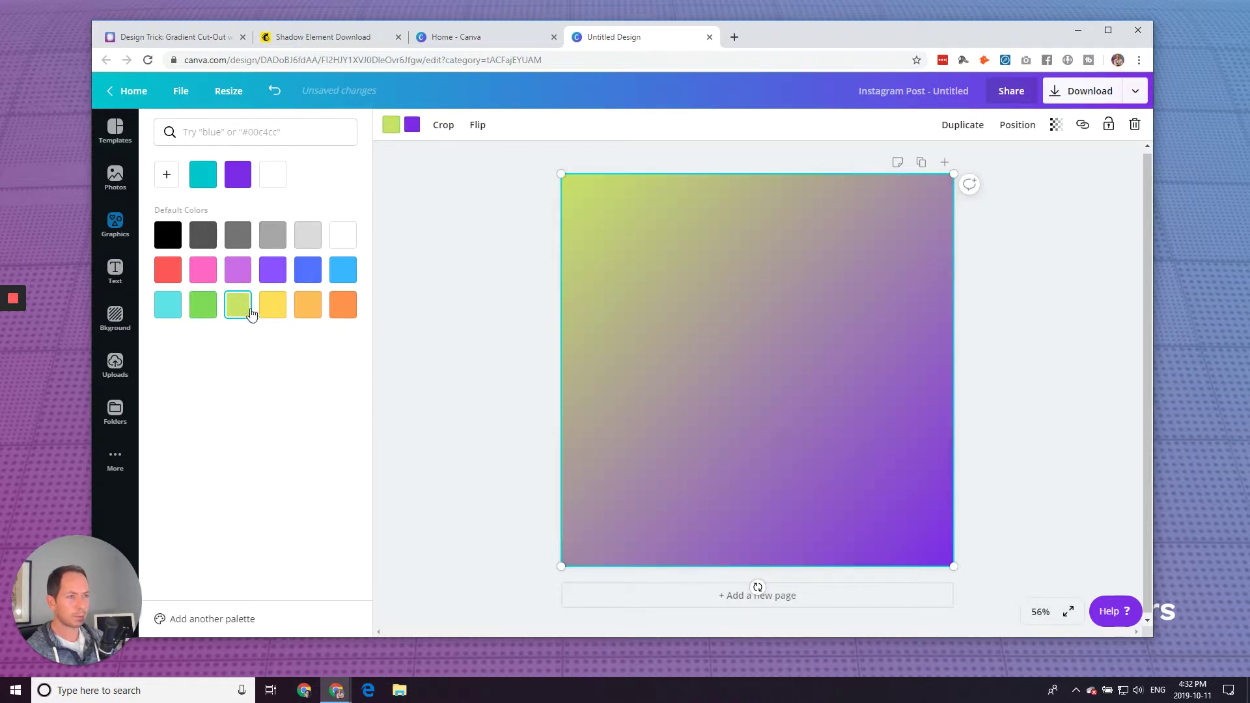
left_click(412, 127)
left_click(202, 304)
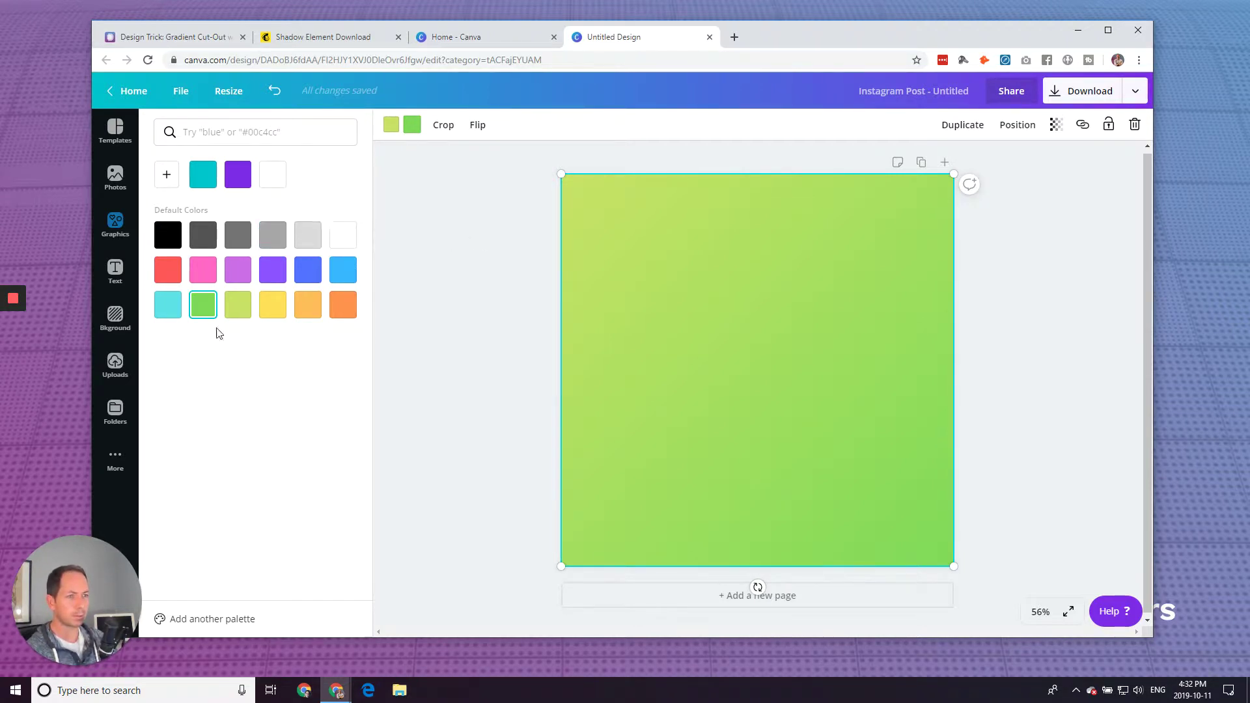
left_click(167, 174)
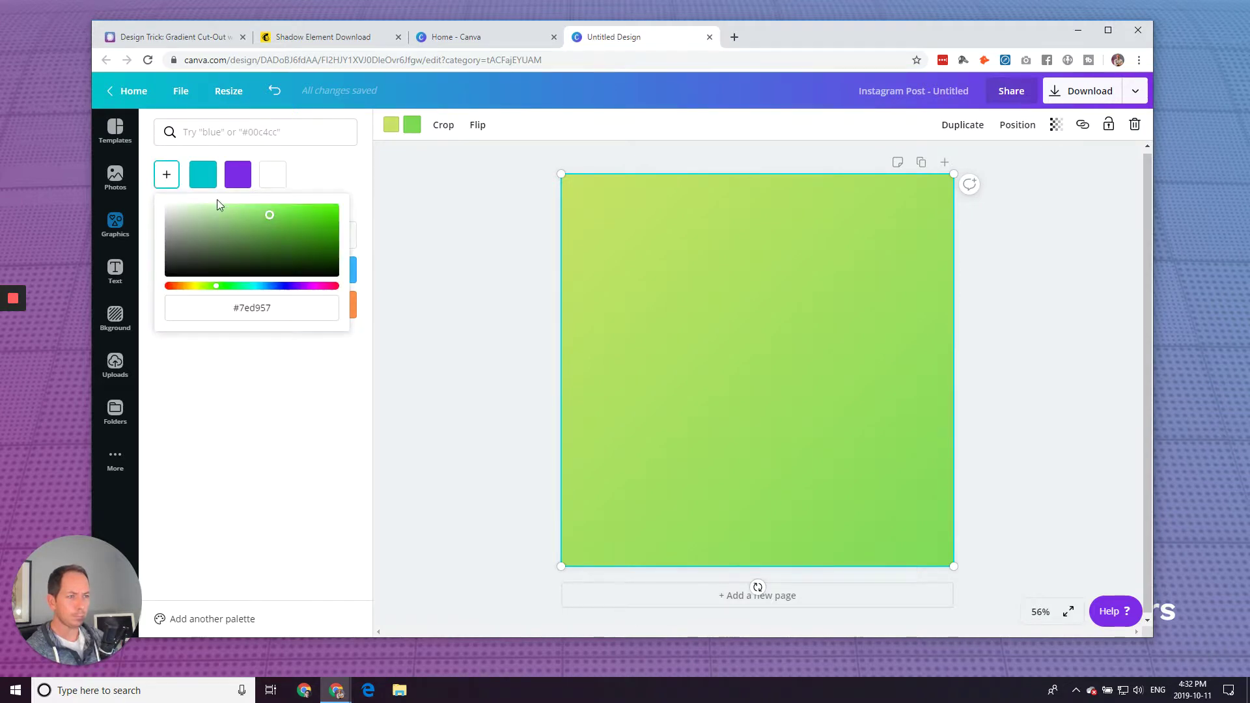
left_click(308, 179)
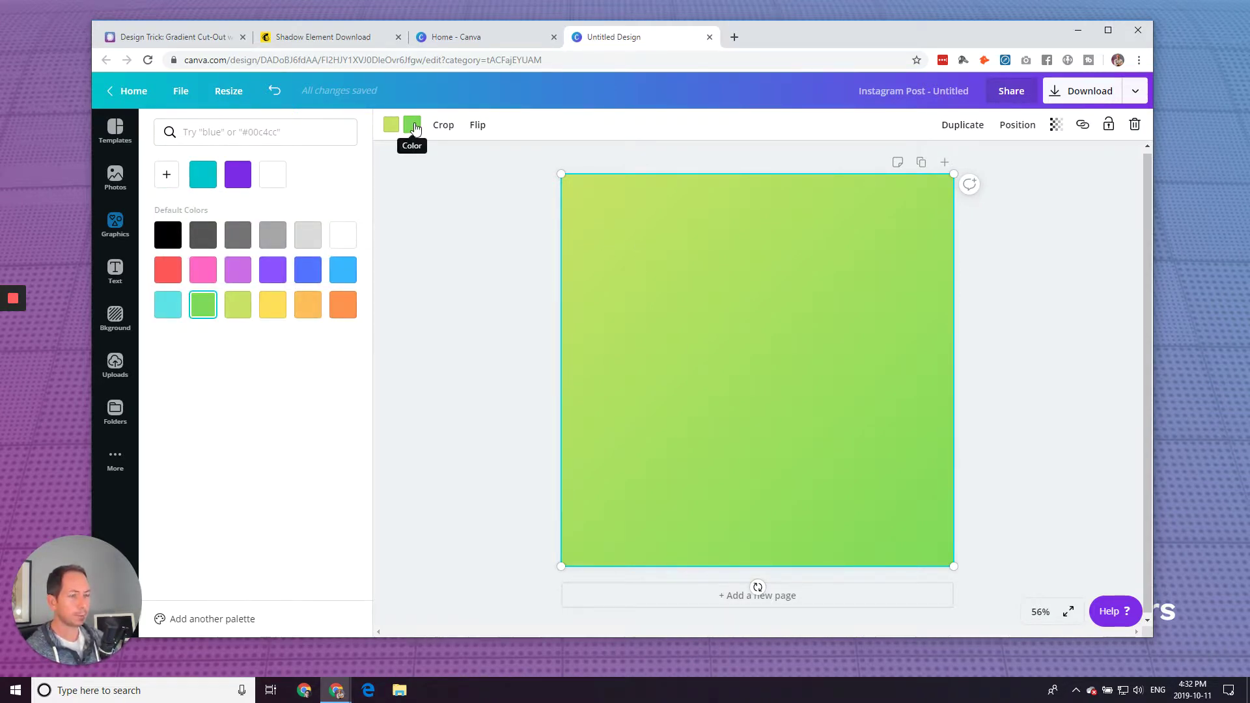
left_click(198, 310)
left_click(167, 175)
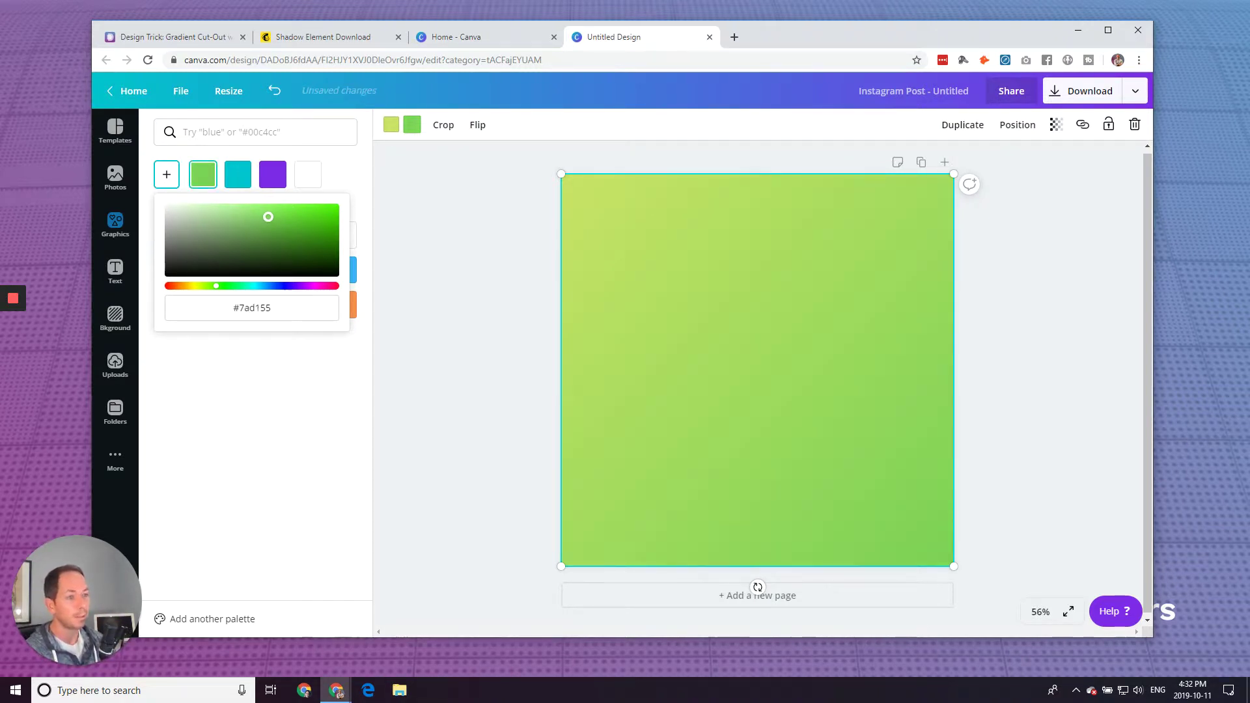
left_click_drag(269, 216, 273, 239)
left_click(292, 385)
left_click(494, 371)
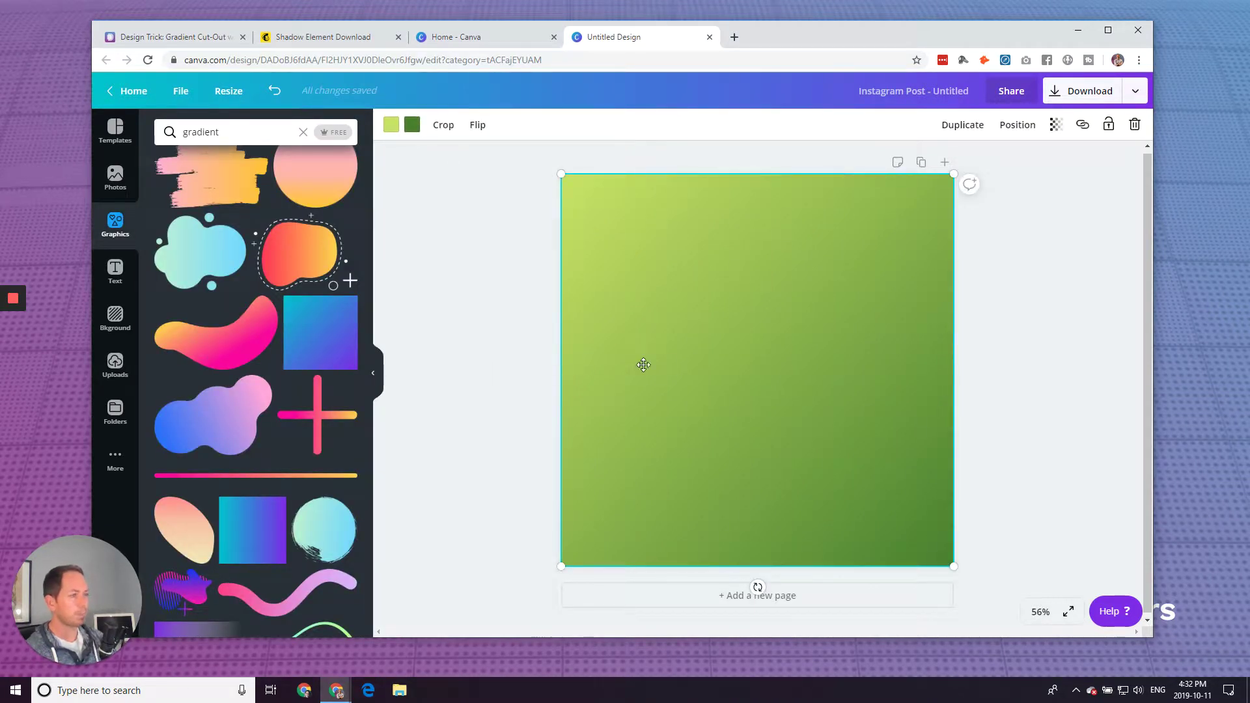
Set the gradient square's transparency to 80 so the palm fronds show through
left_click(1055, 125)
left_click_drag(1028, 163, 952, 168)
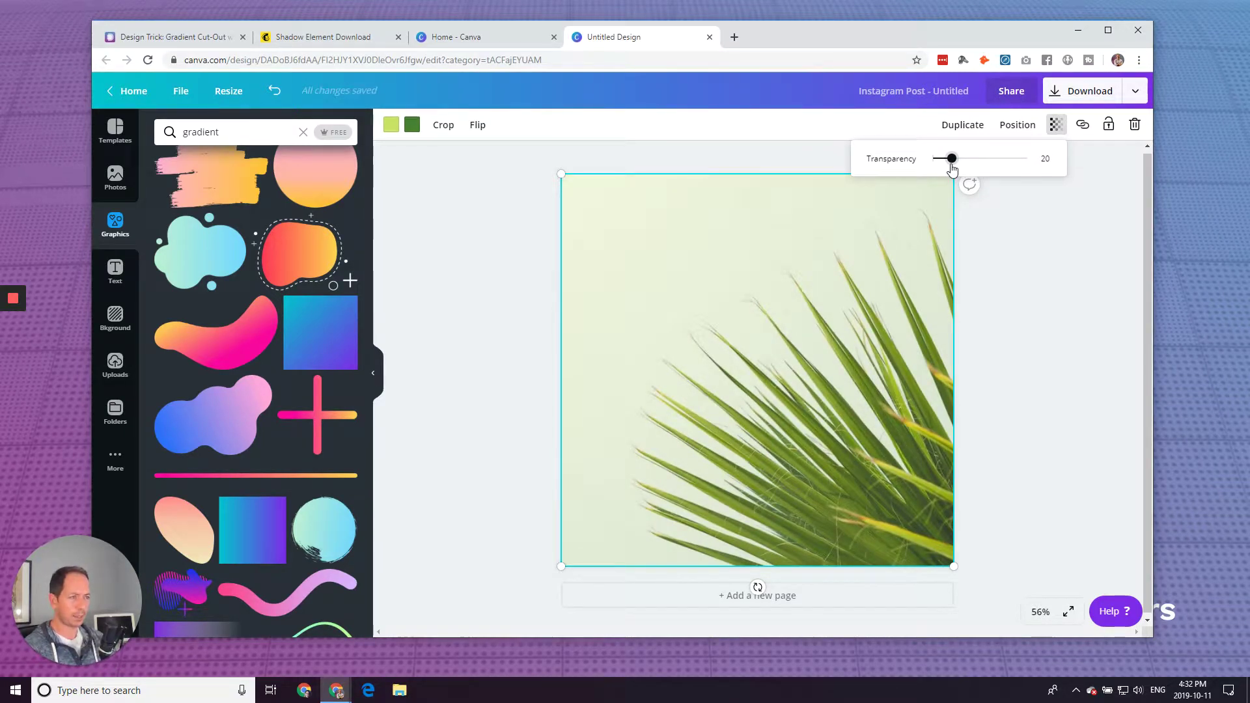
left_click_drag(951, 167, 1011, 166)
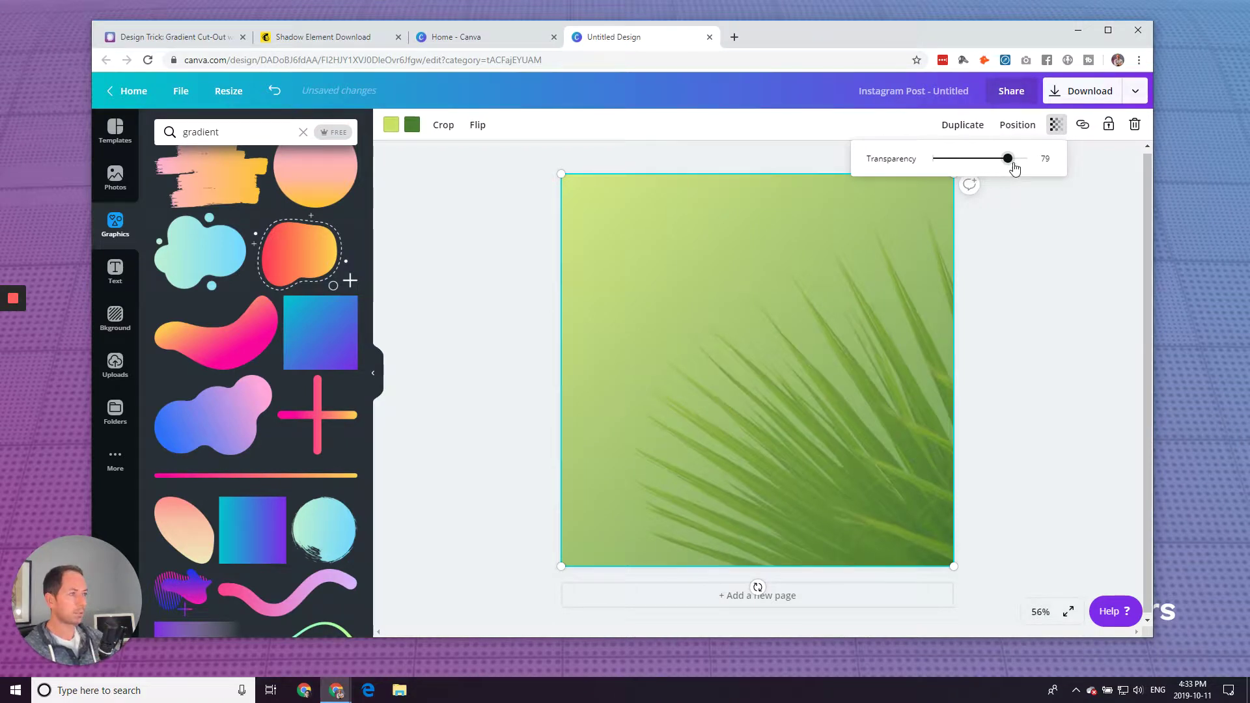
left_click_drag(1011, 164, 1012, 164)
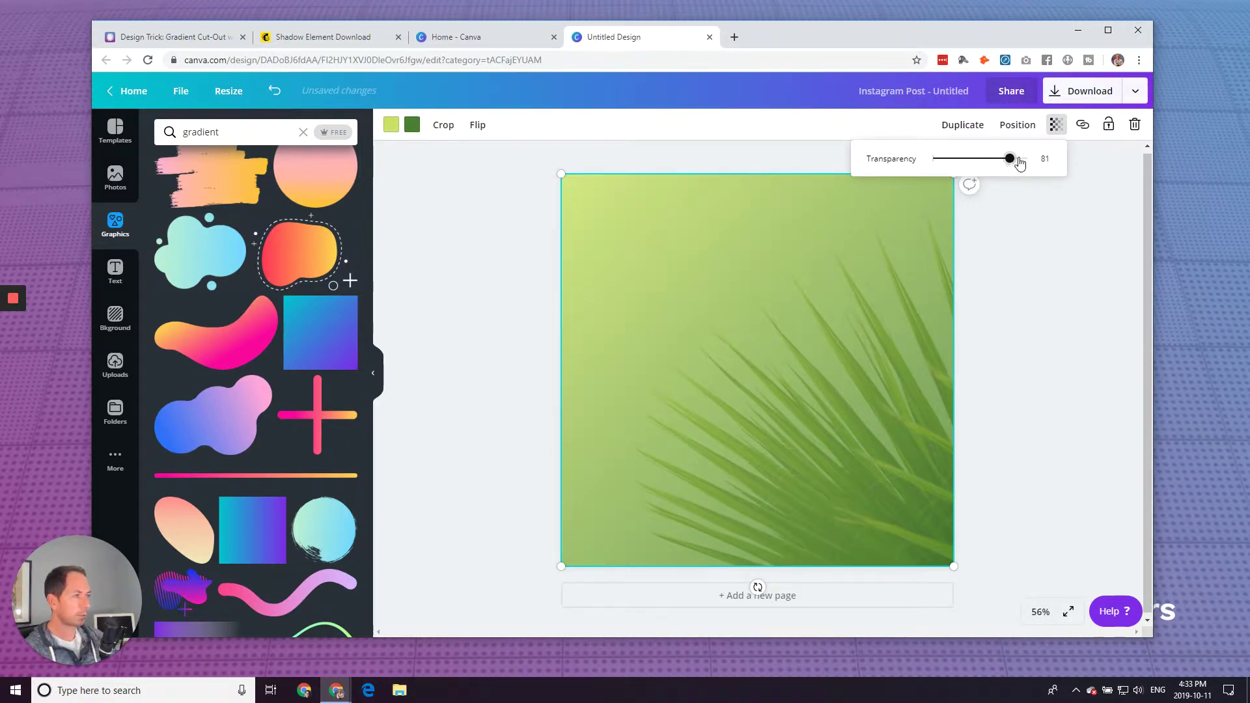
left_click(1044, 159)
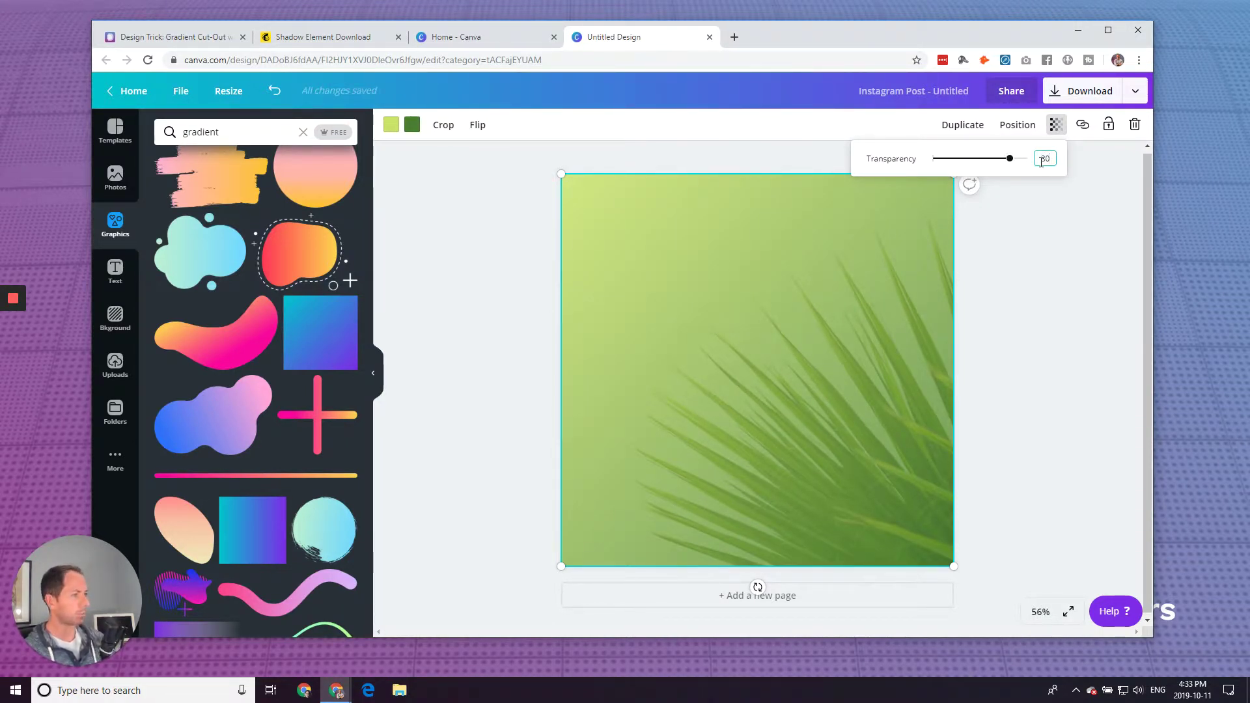
left_click(1064, 263)
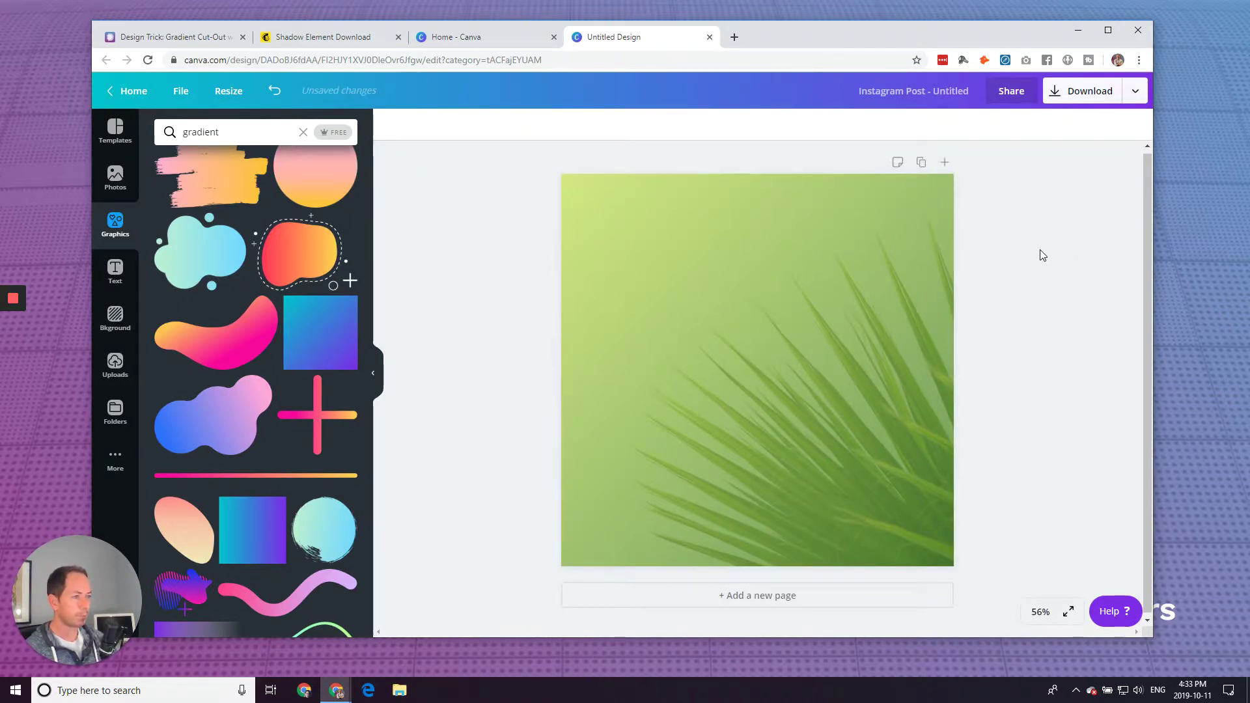
left_click(755, 335)
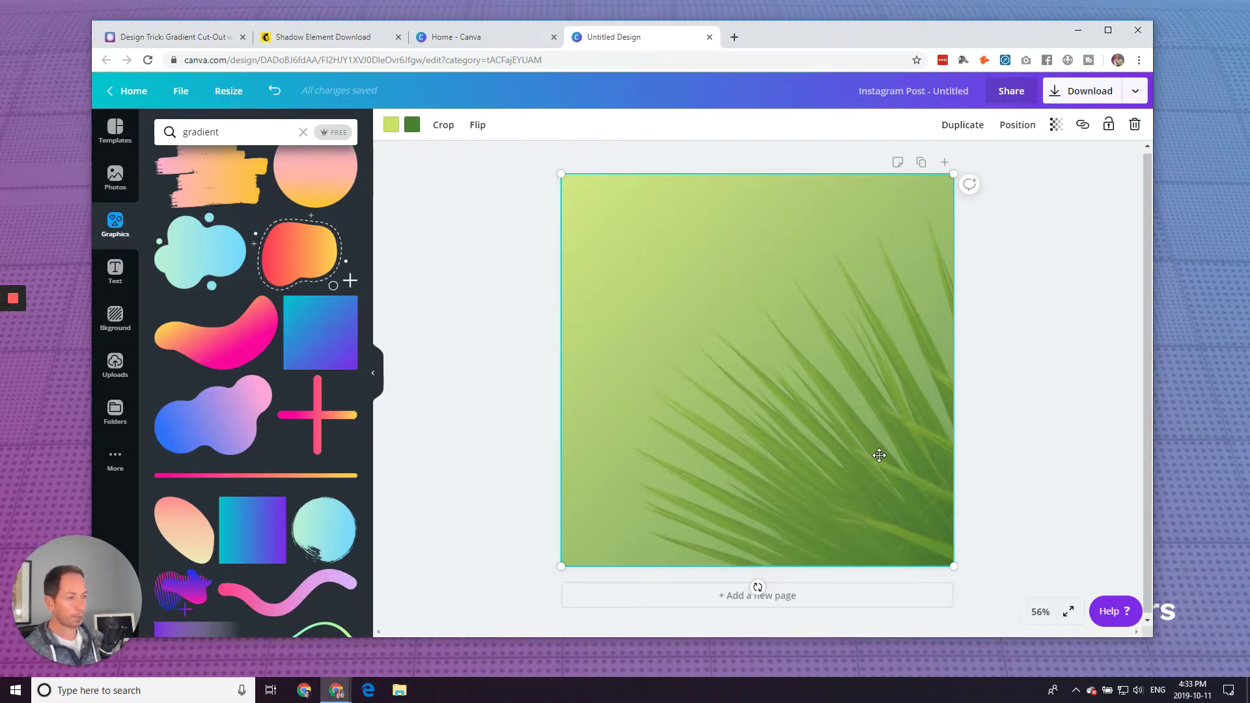
Resize the element into a centred 727×727 square, then move it past the page's right edge
left_click_drag(879, 455, 621, 231)
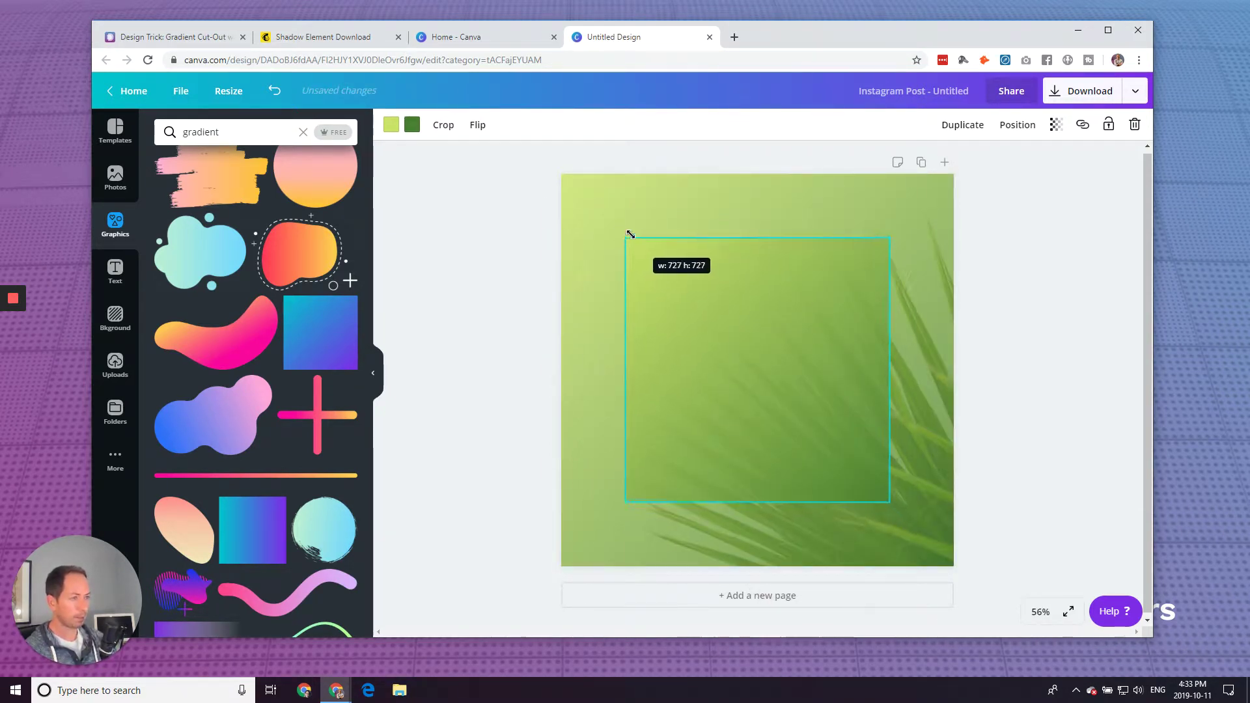
left_click_drag(629, 233, 605, 217)
left_click(482, 279)
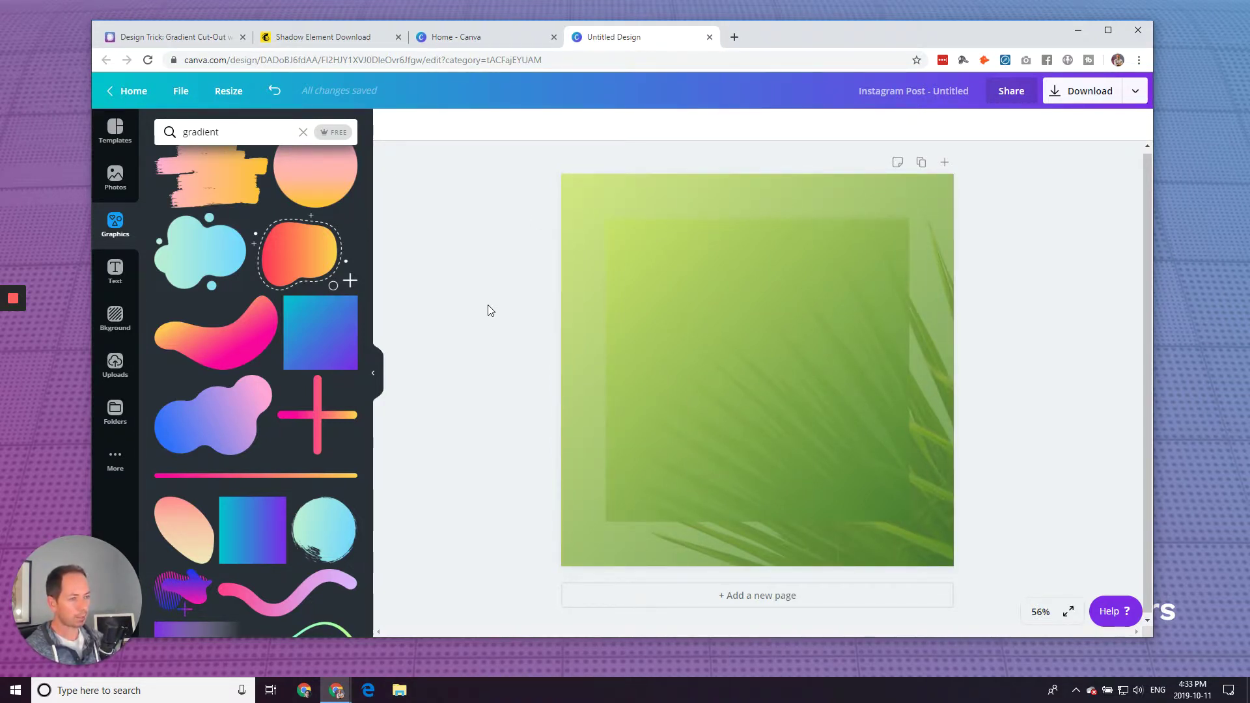
left_click(729, 314)
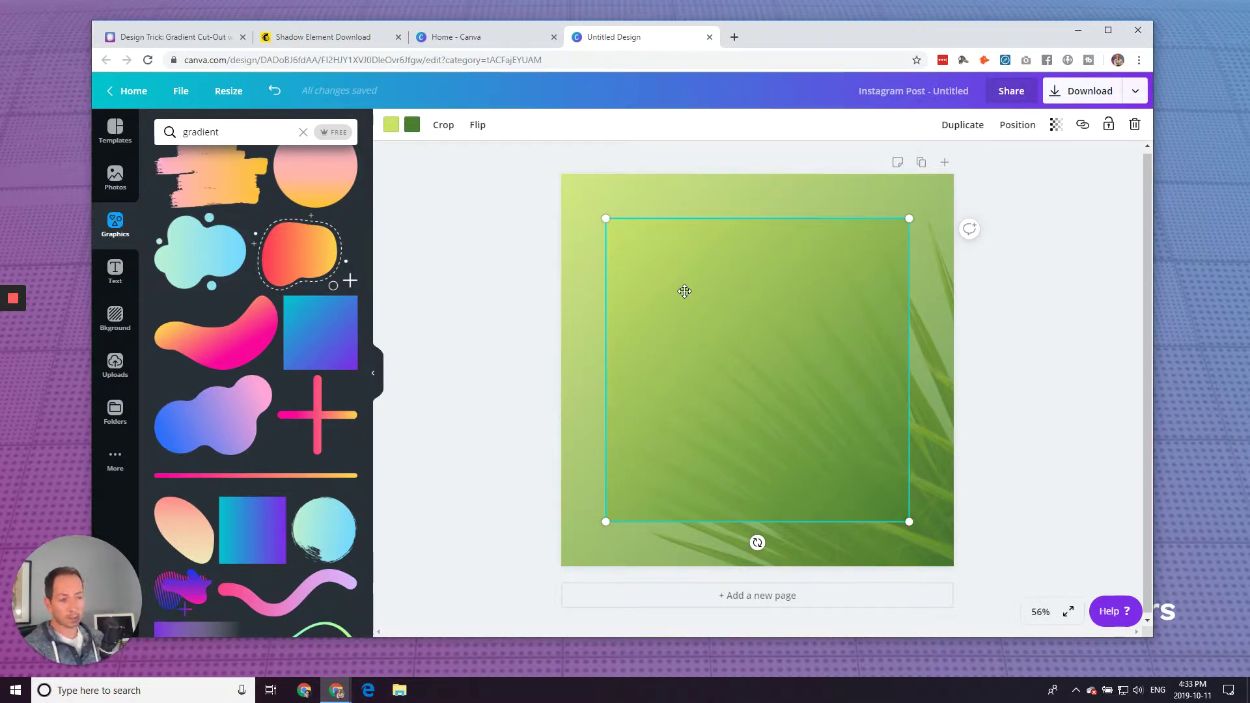
left_click_drag(636, 290, 940, 314)
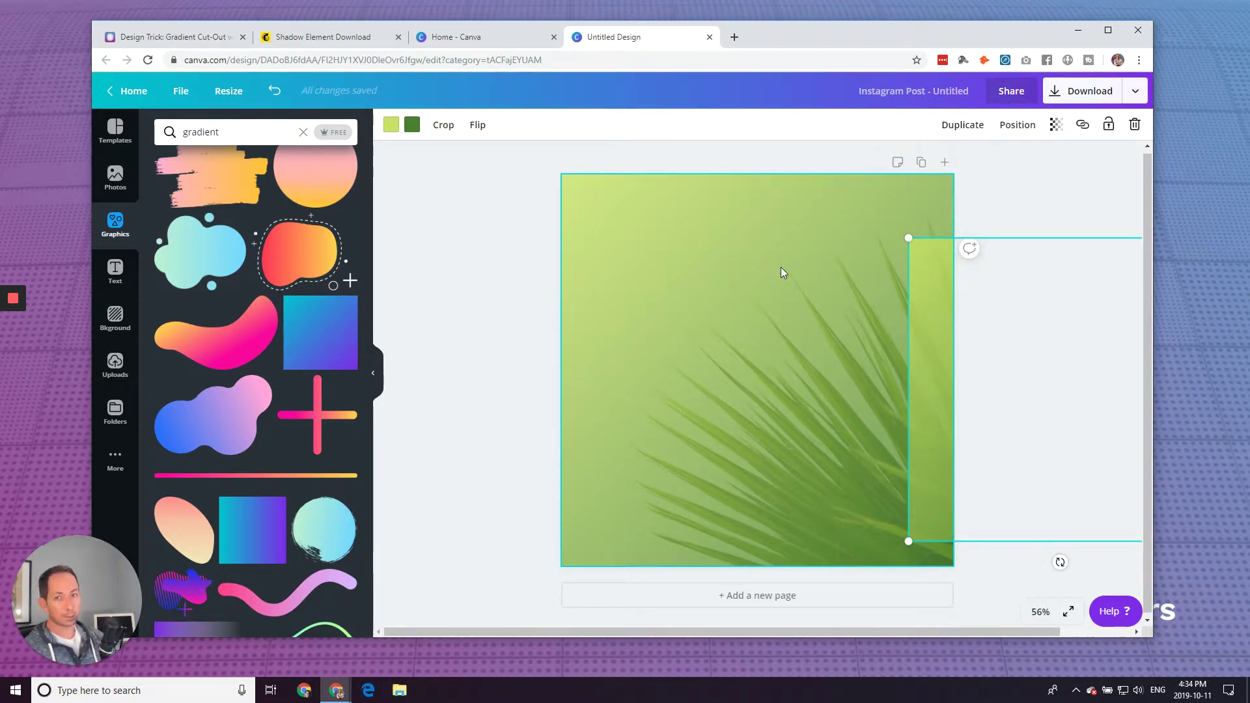
Undo the move and crop the full-page green image to a centred inner square
key("ctrl+z")
key("ctrl+z")
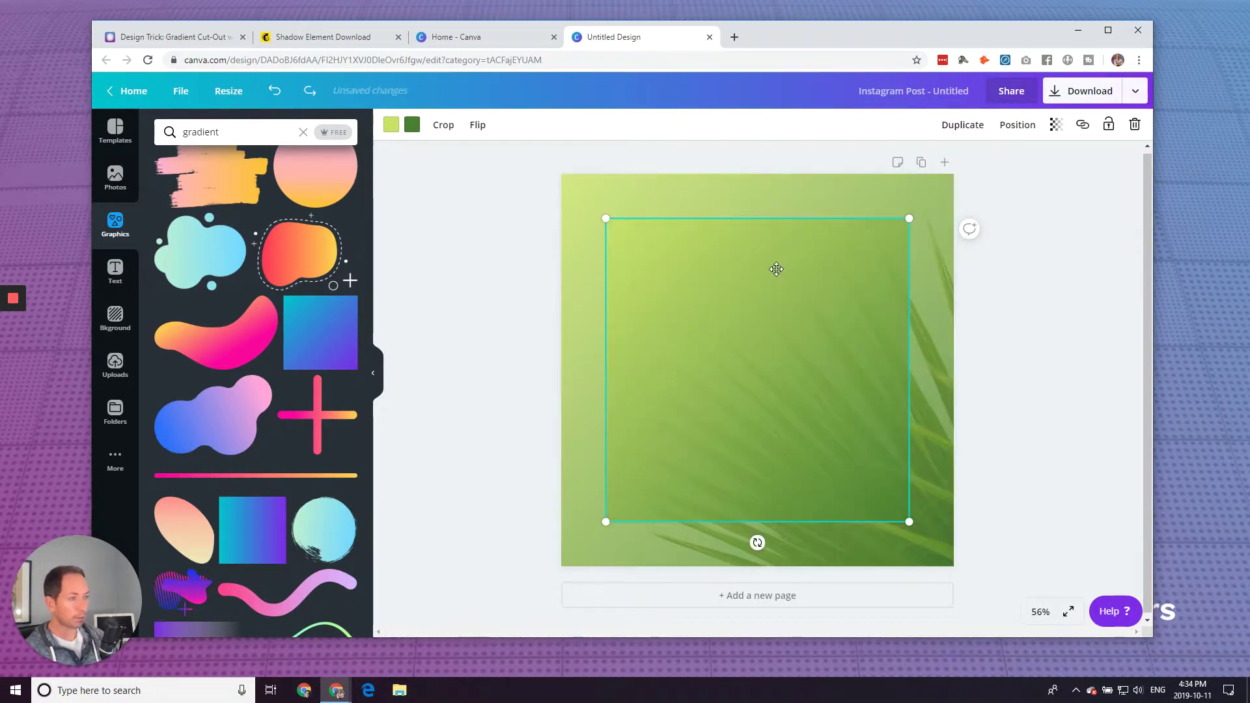
left_click(482, 278)
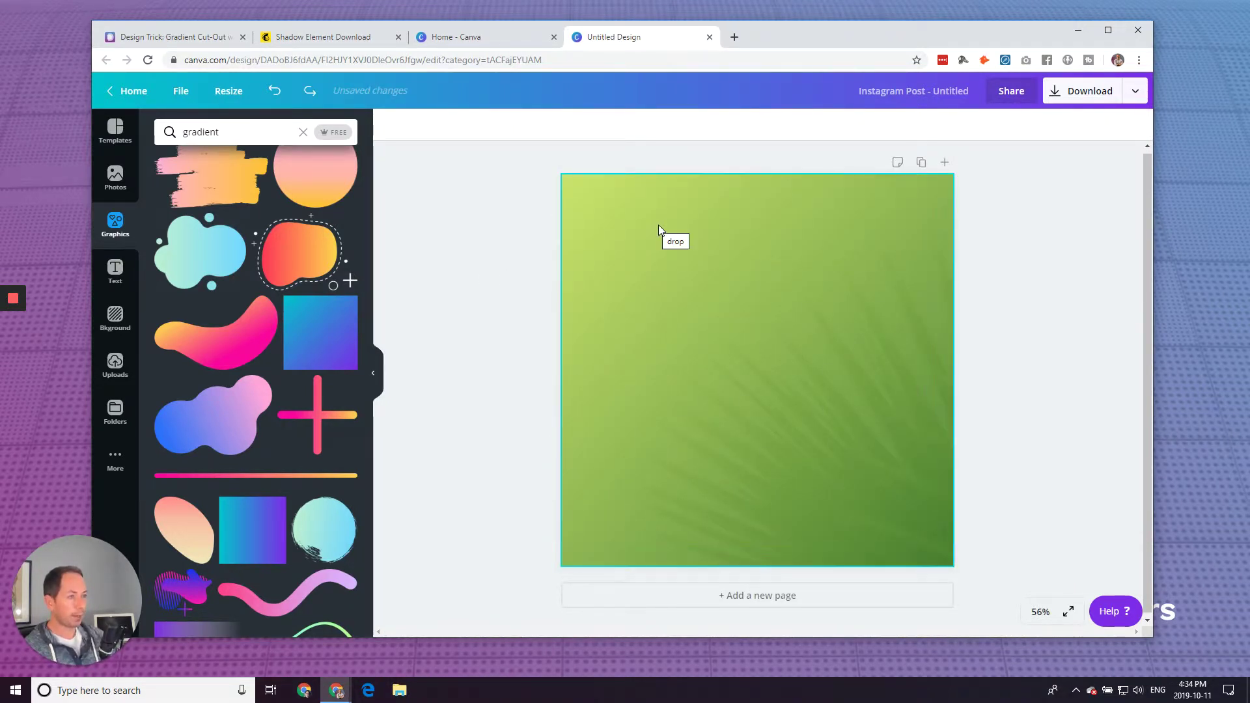
left_click(673, 296)
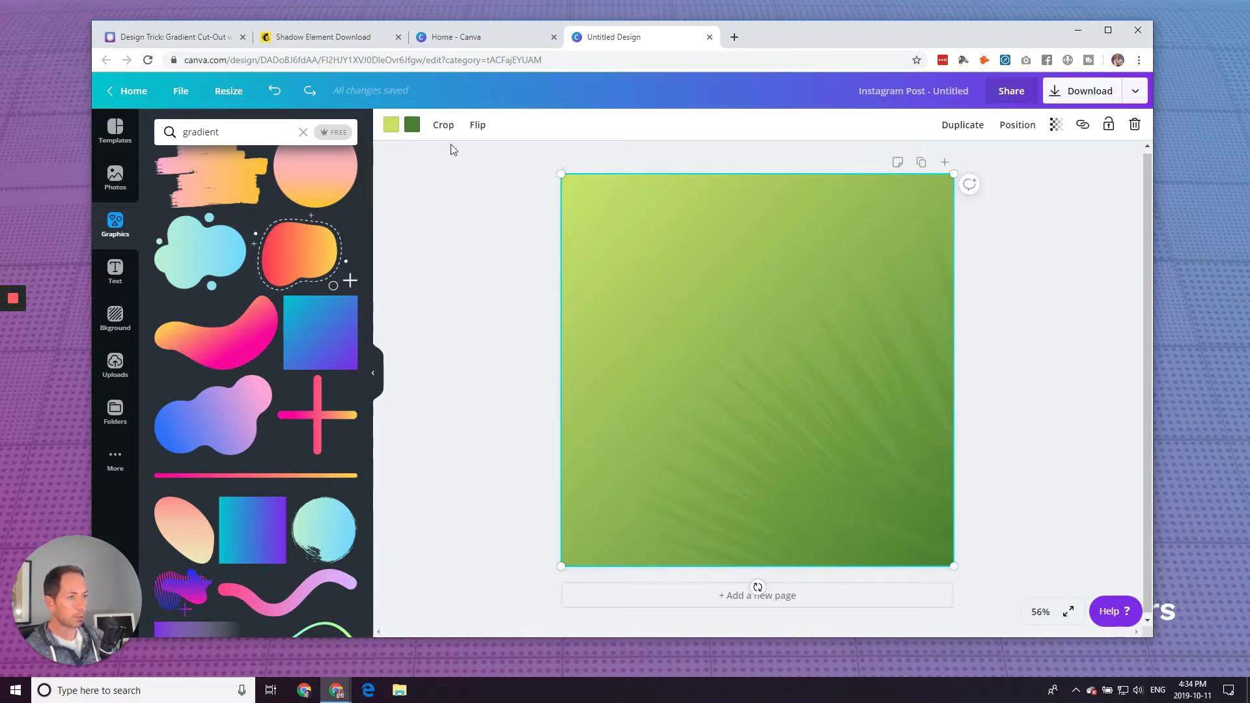
left_click(443, 126)
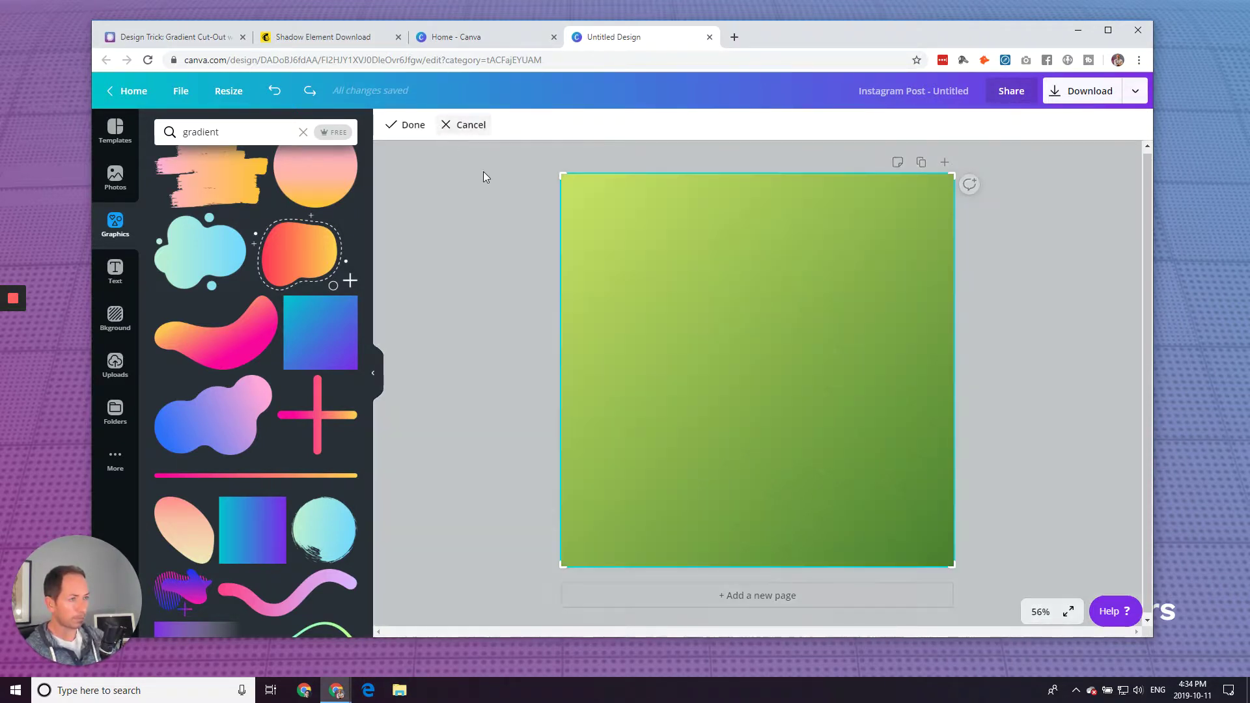
left_click_drag(558, 172, 618, 225)
left_click_drag(953, 566, 898, 518)
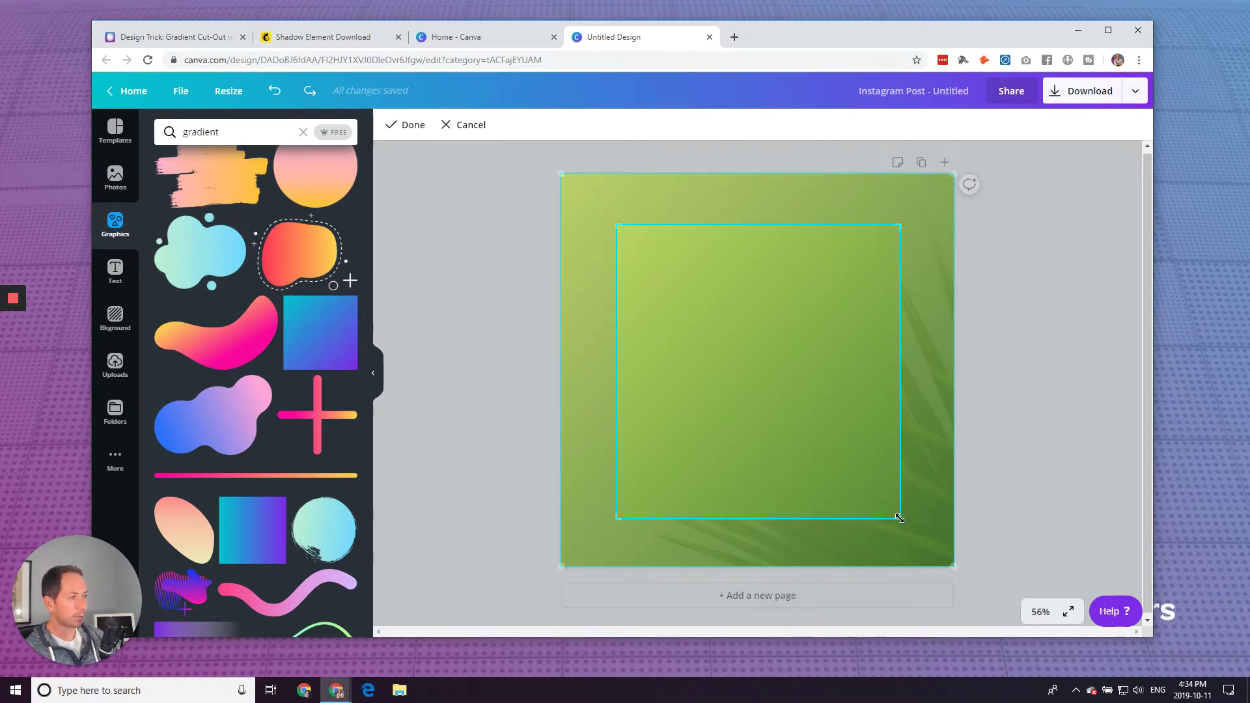
left_click(502, 421)
left_click(495, 426)
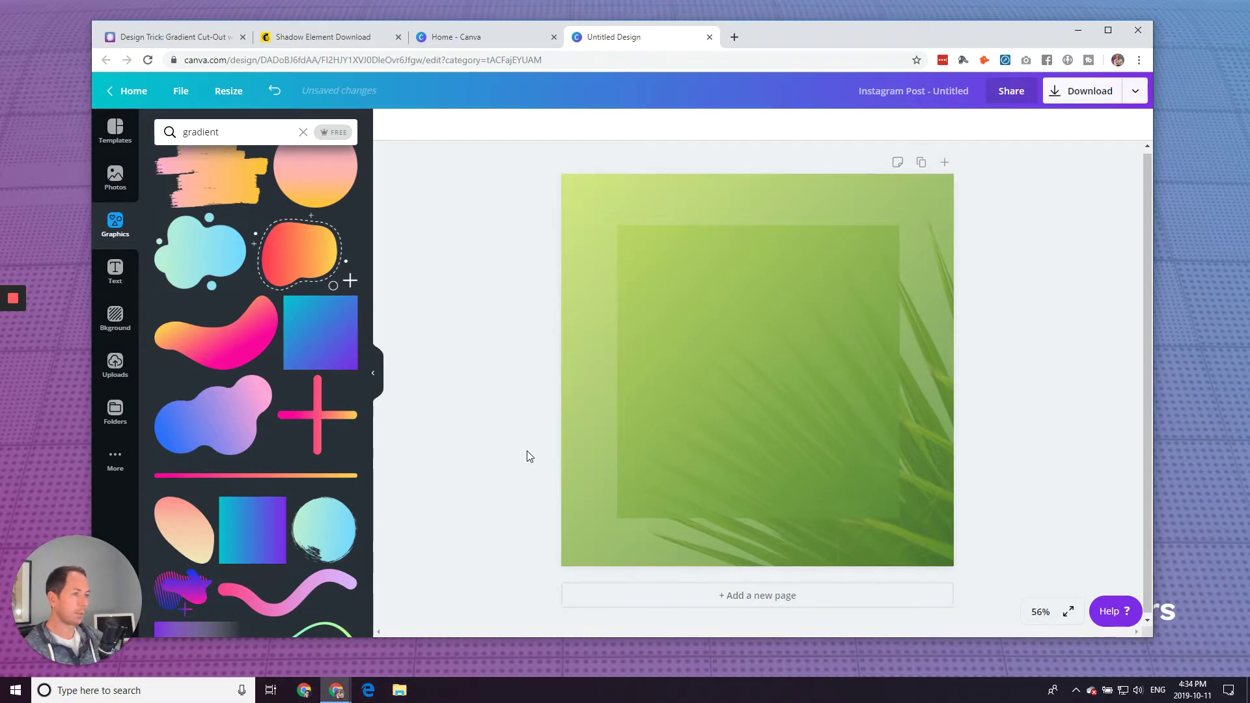
Lower the inner square's transparency and make the full-page gradient fully opaque
left_click(651, 285)
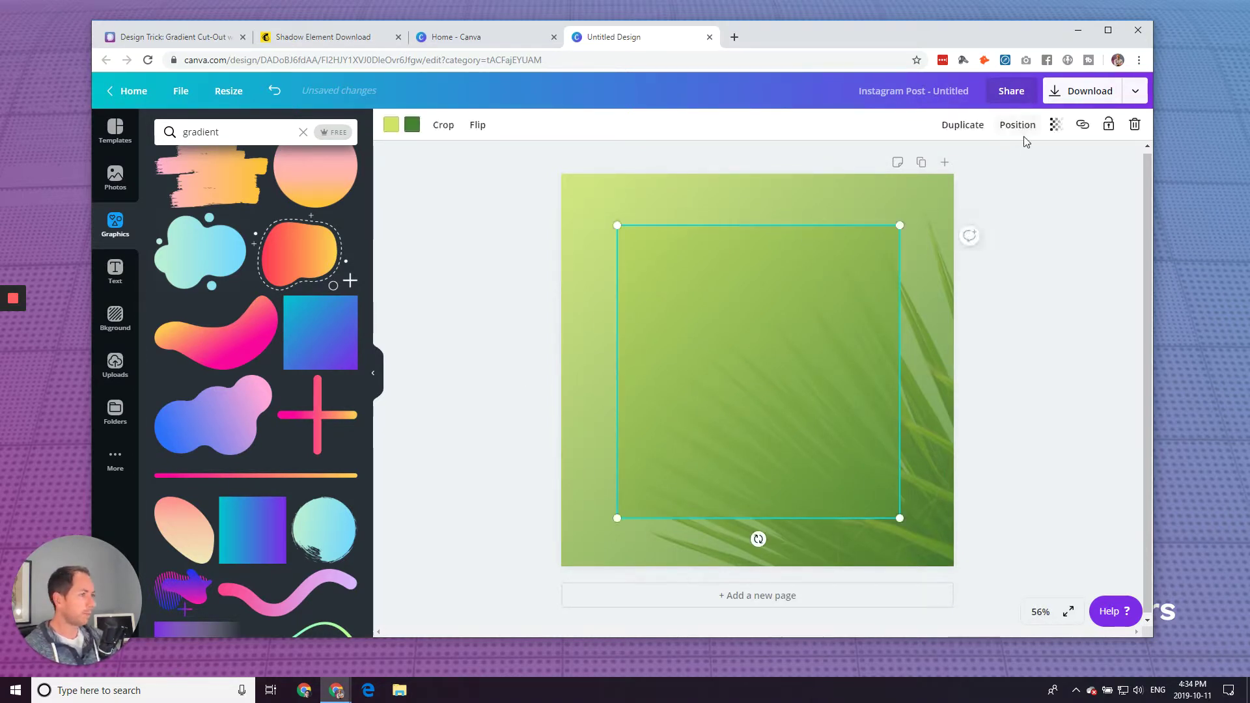
left_click(1058, 127)
left_click_drag(1014, 159, 1006, 158)
left_click(1055, 240)
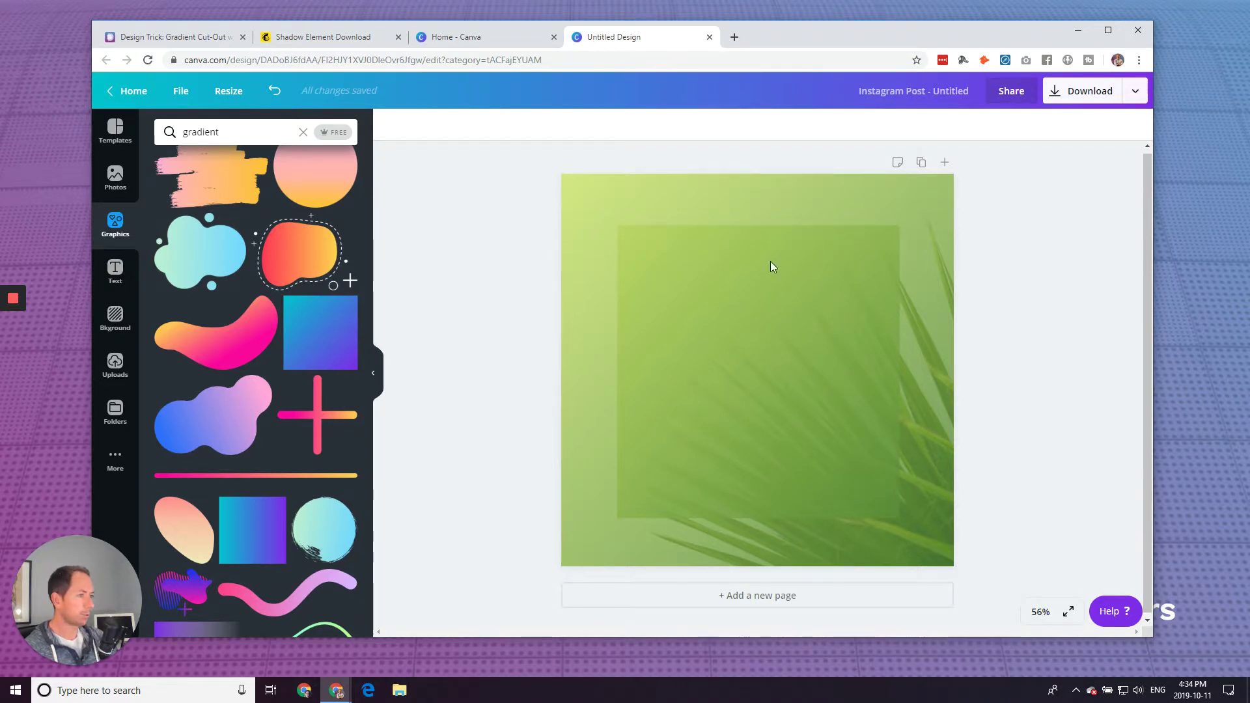
left_click_drag(642, 229, 680, 262)
left_click(1055, 126)
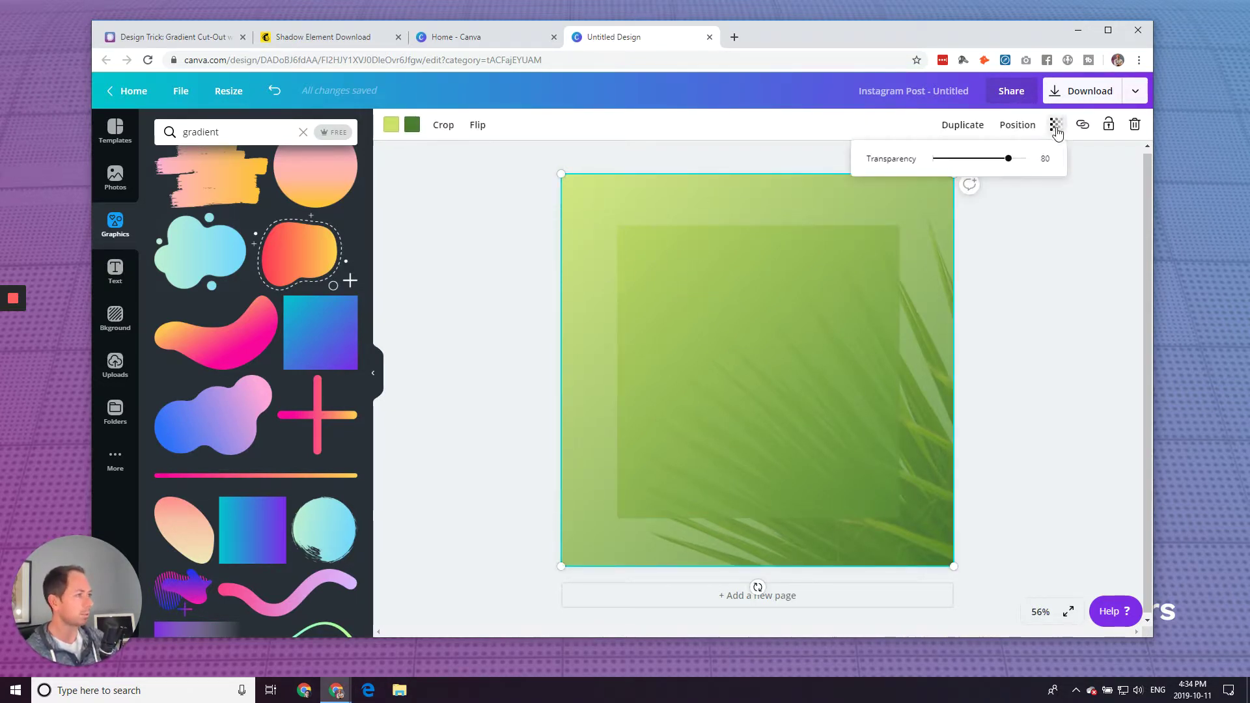
left_click_drag(1008, 158, 1060, 158)
left_click(1074, 242)
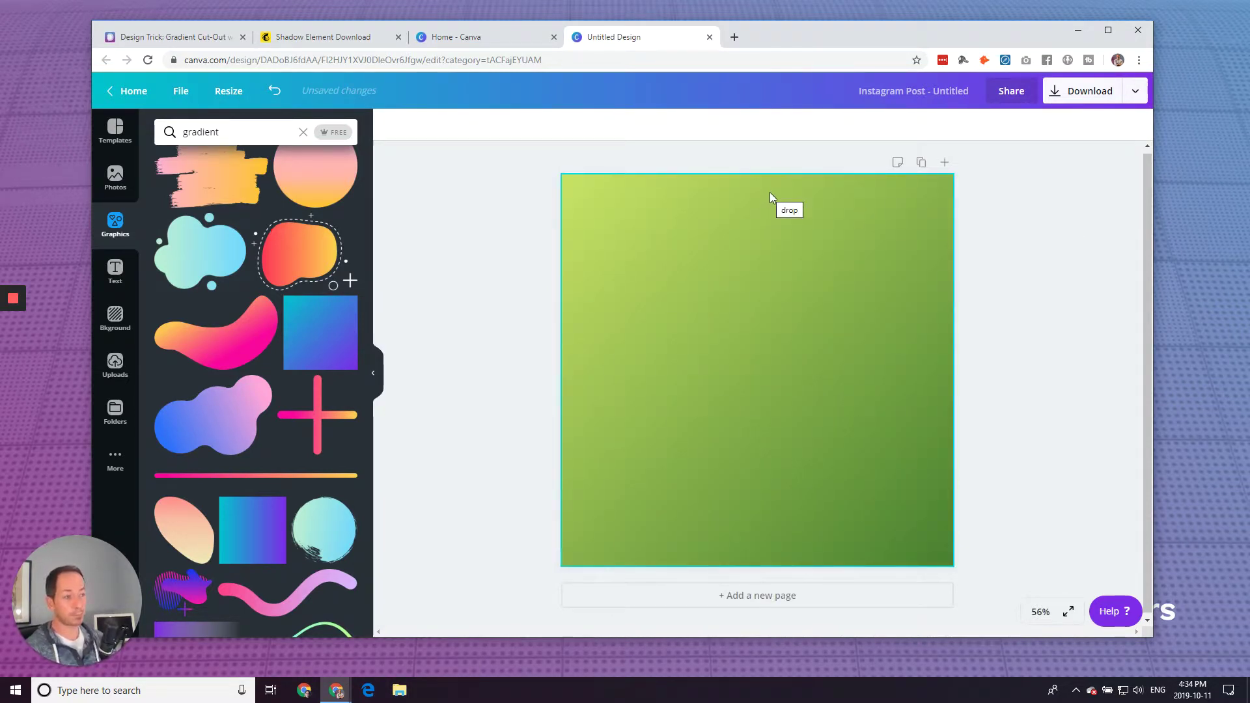
left_click(703, 360)
left_click(437, 333)
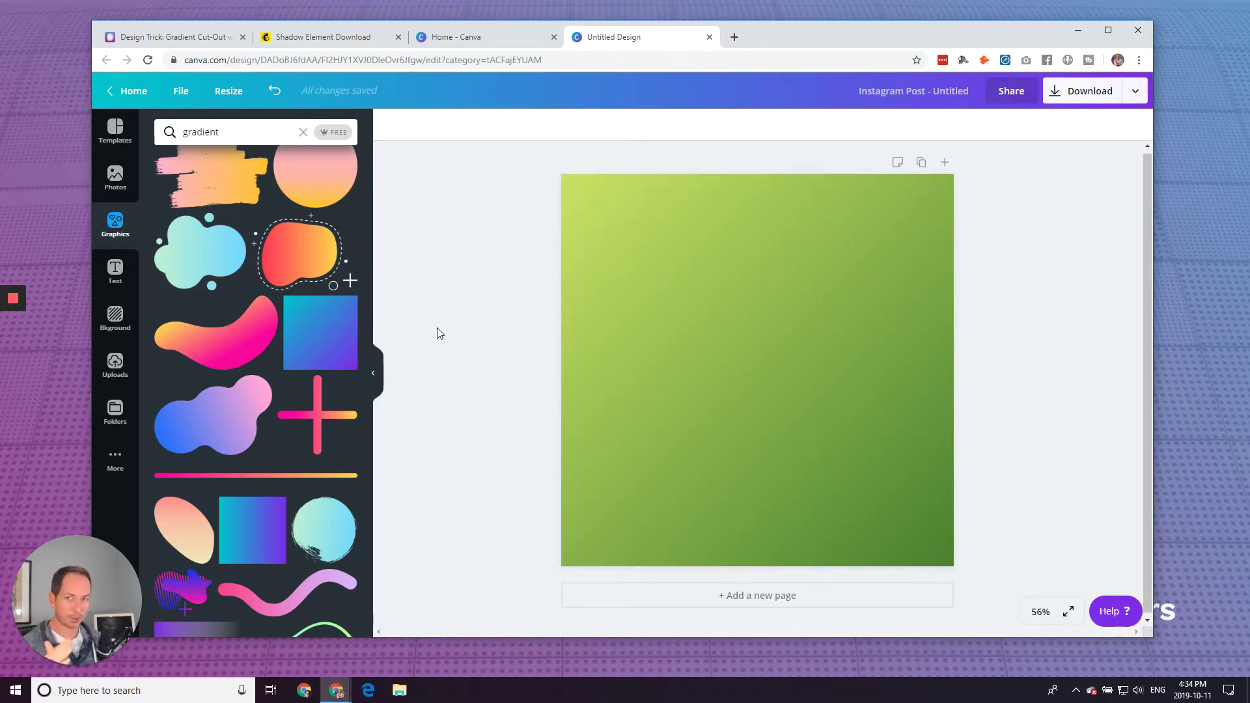
Set the full-page gradient's transparency to 79 and confirm the inner square stays at 80
left_click(689, 197)
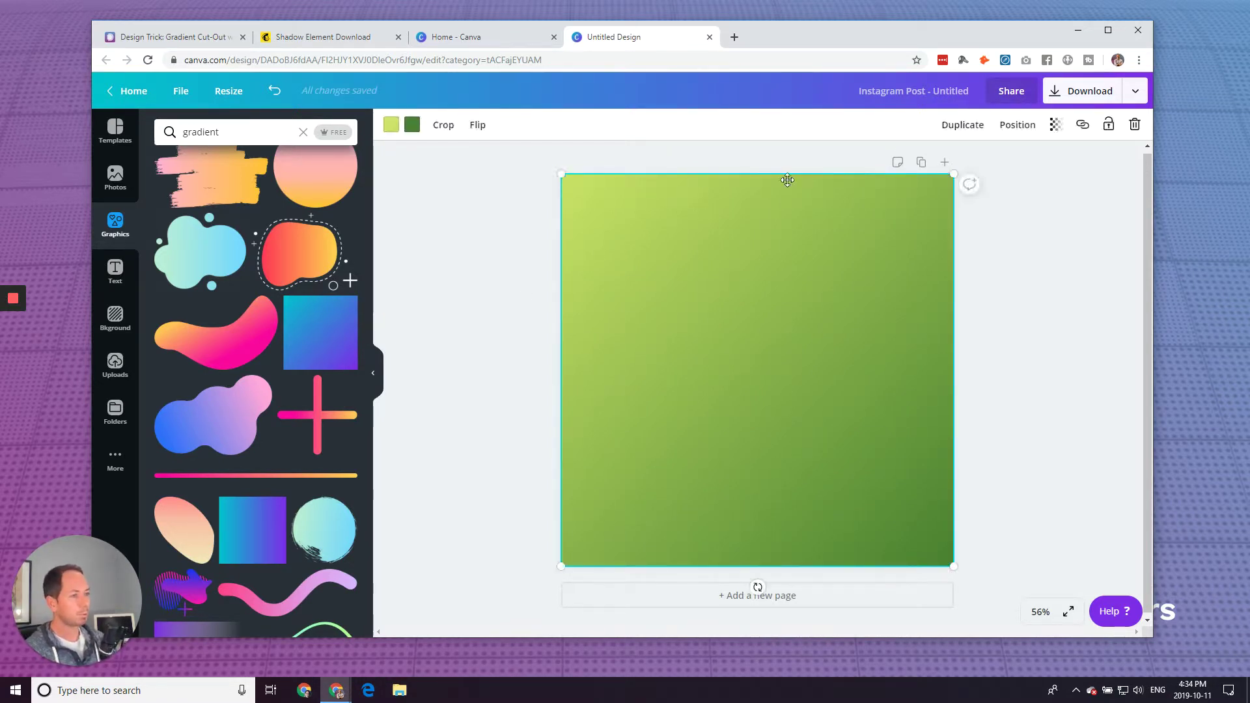
left_click(1054, 133)
left_click_drag(1027, 158, 1011, 166)
double_click(1040, 158)
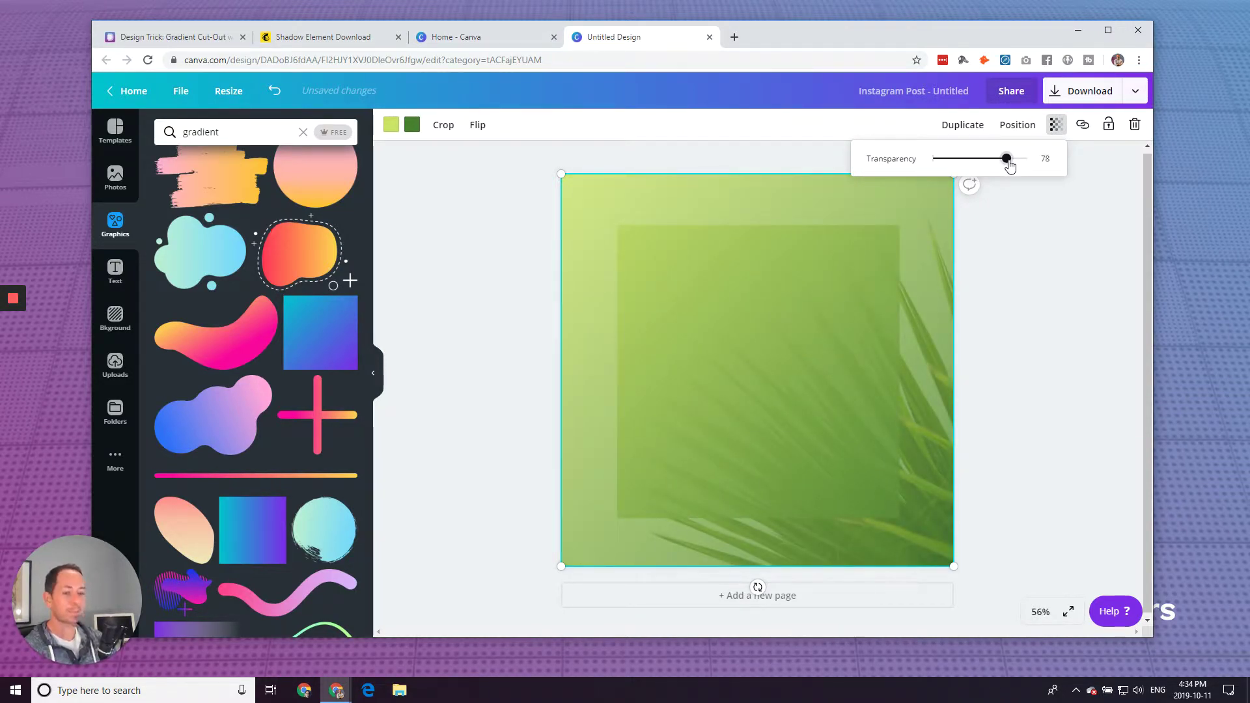
left_click_drag(1009, 166, 1011, 166)
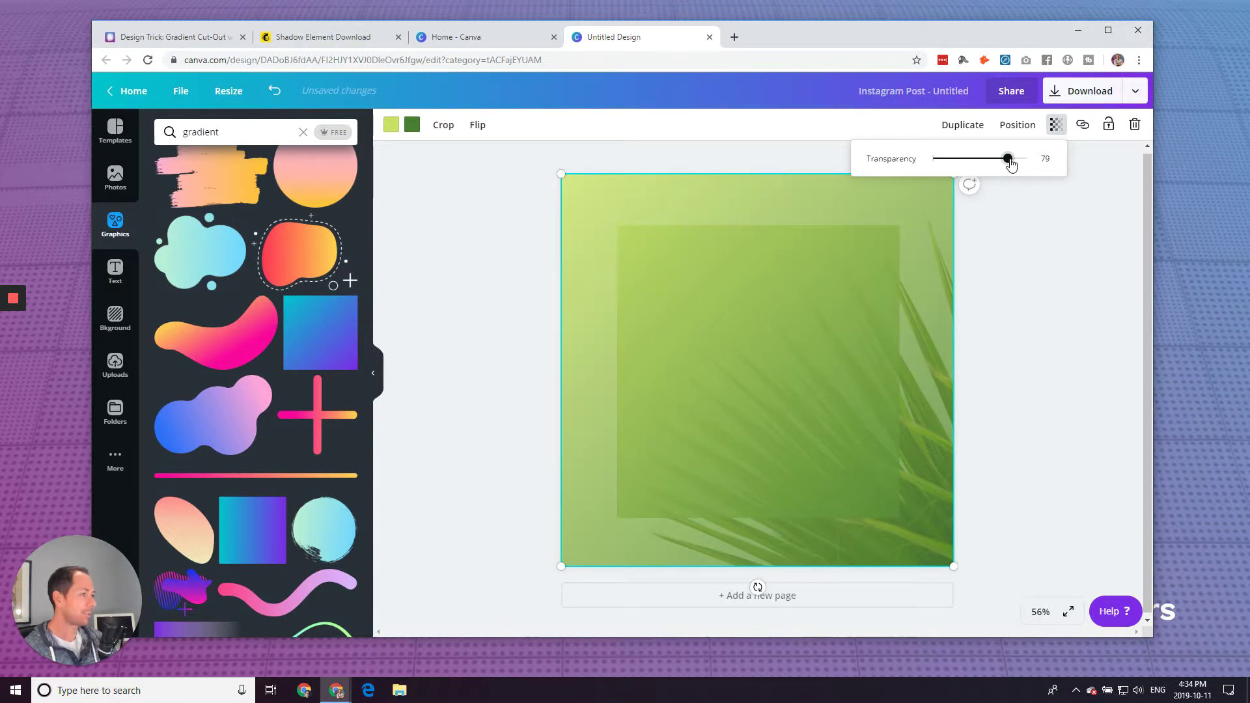
left_click(1032, 204)
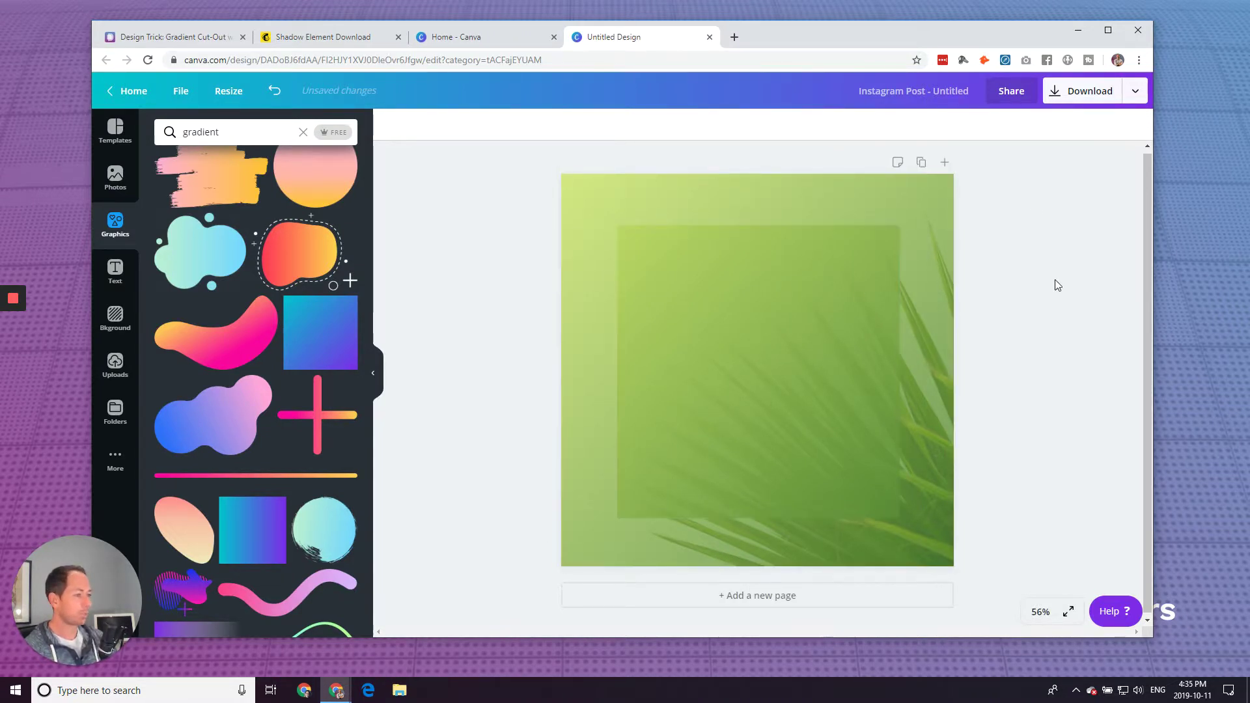
left_click(788, 316)
left_click(1064, 126)
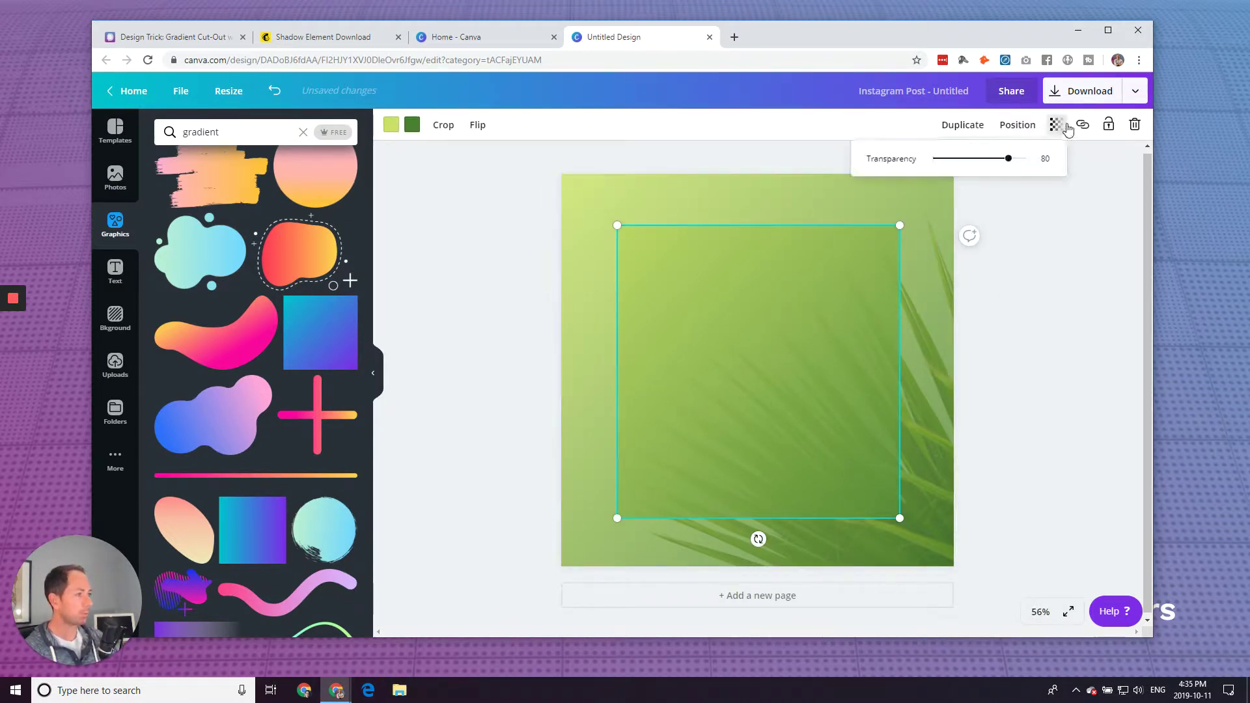
left_click(1107, 201)
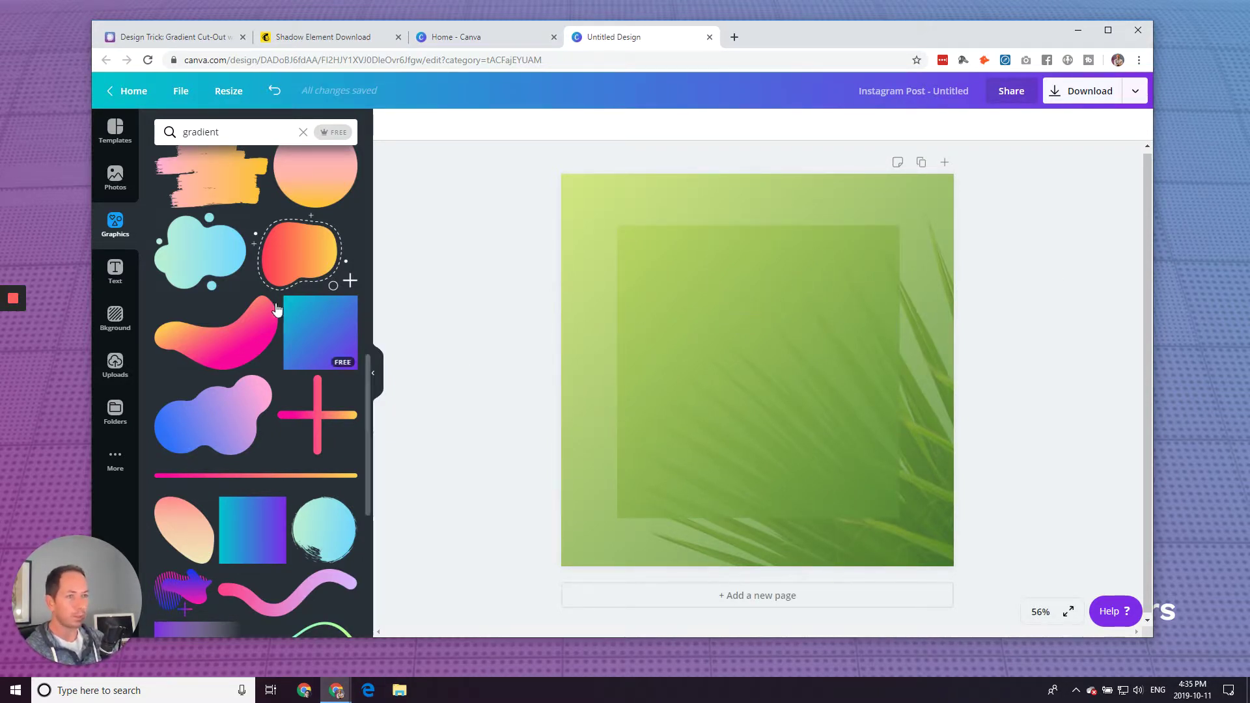
Drop the blurred black shadow image from Uploads onto the page over the green square
scroll(250, 317, "up", 10)
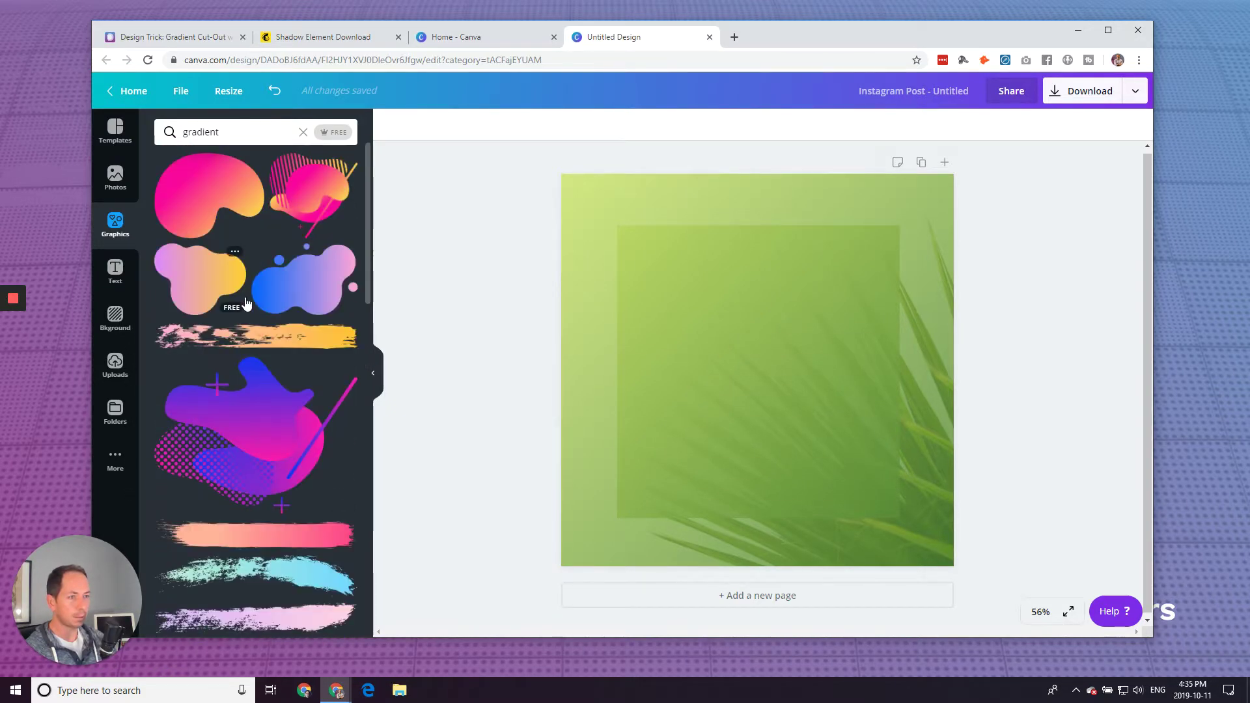
left_click(115, 318)
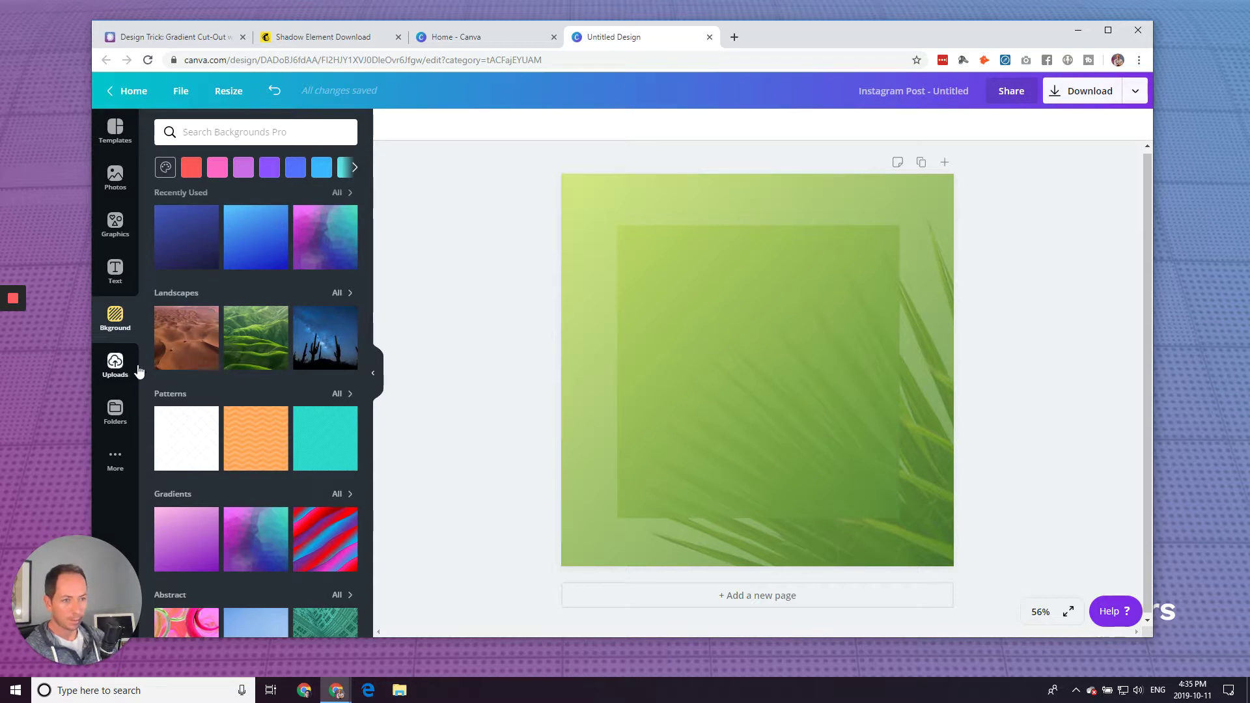
left_click(118, 367)
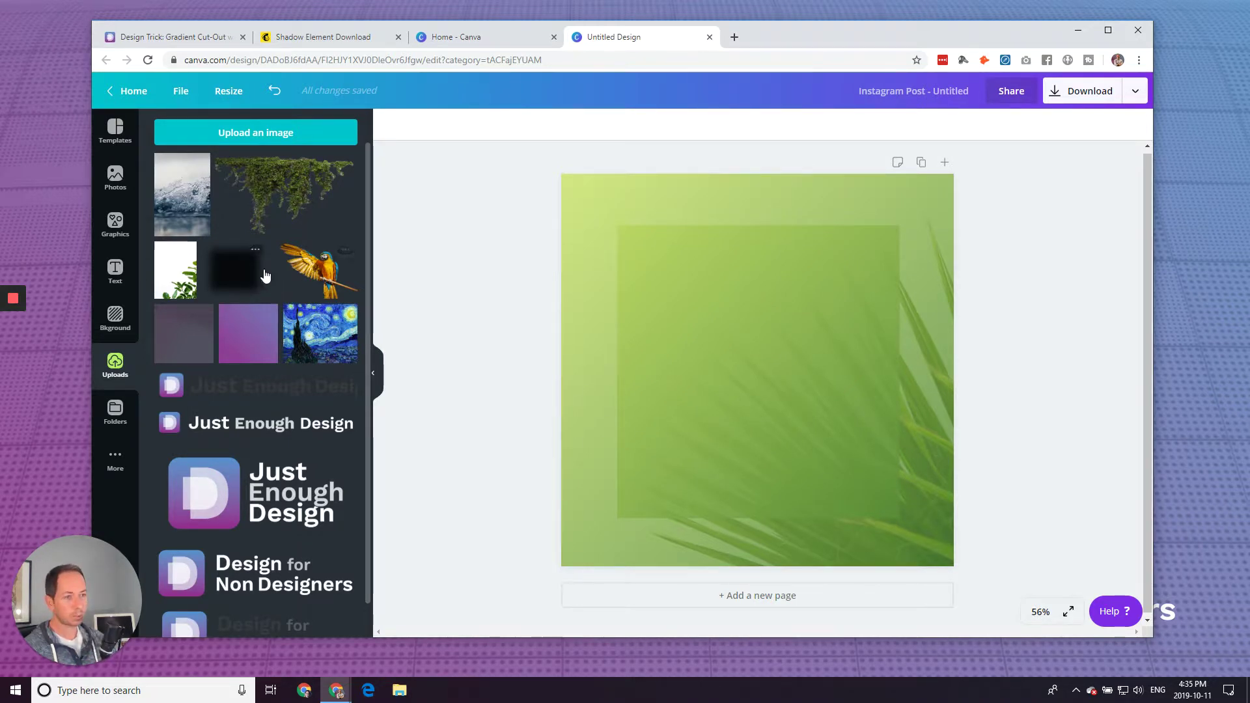
left_click_drag(480, 466, 648, 521)
left_click_drag(898, 529, 671, 474)
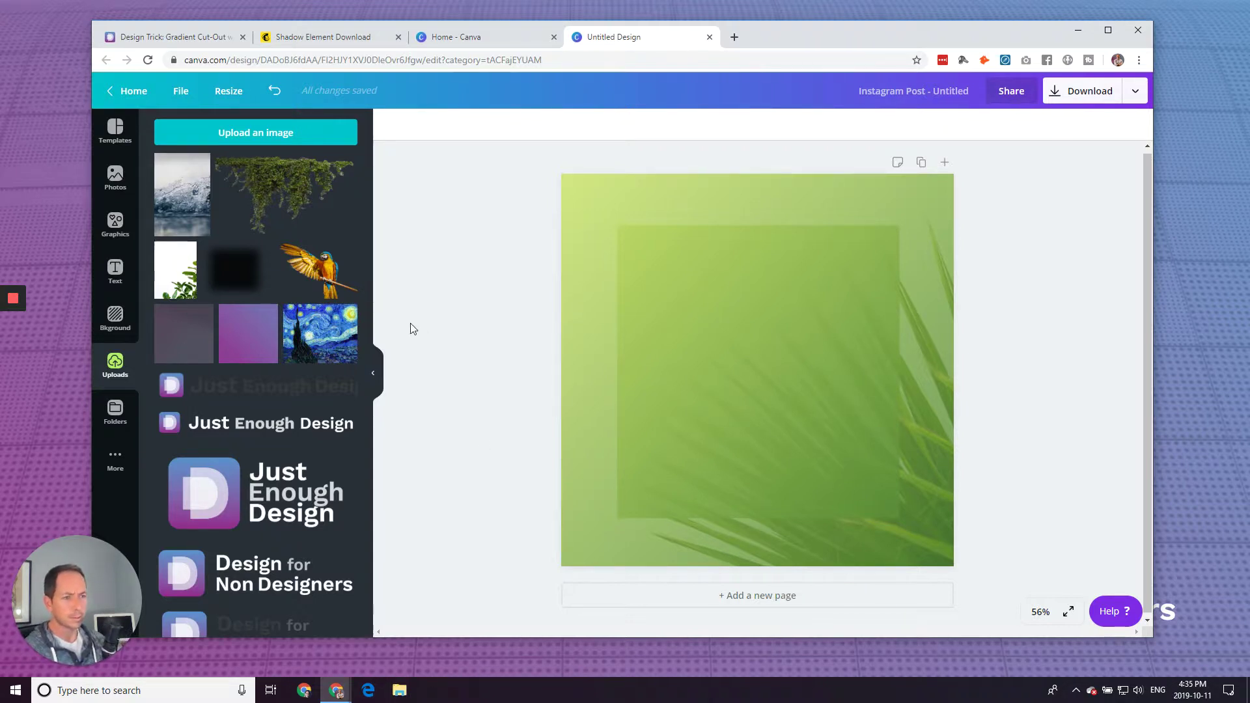
Rotate the blurred shadow 90°, enlarge it, and nudge it slightly downward
left_click(238, 281)
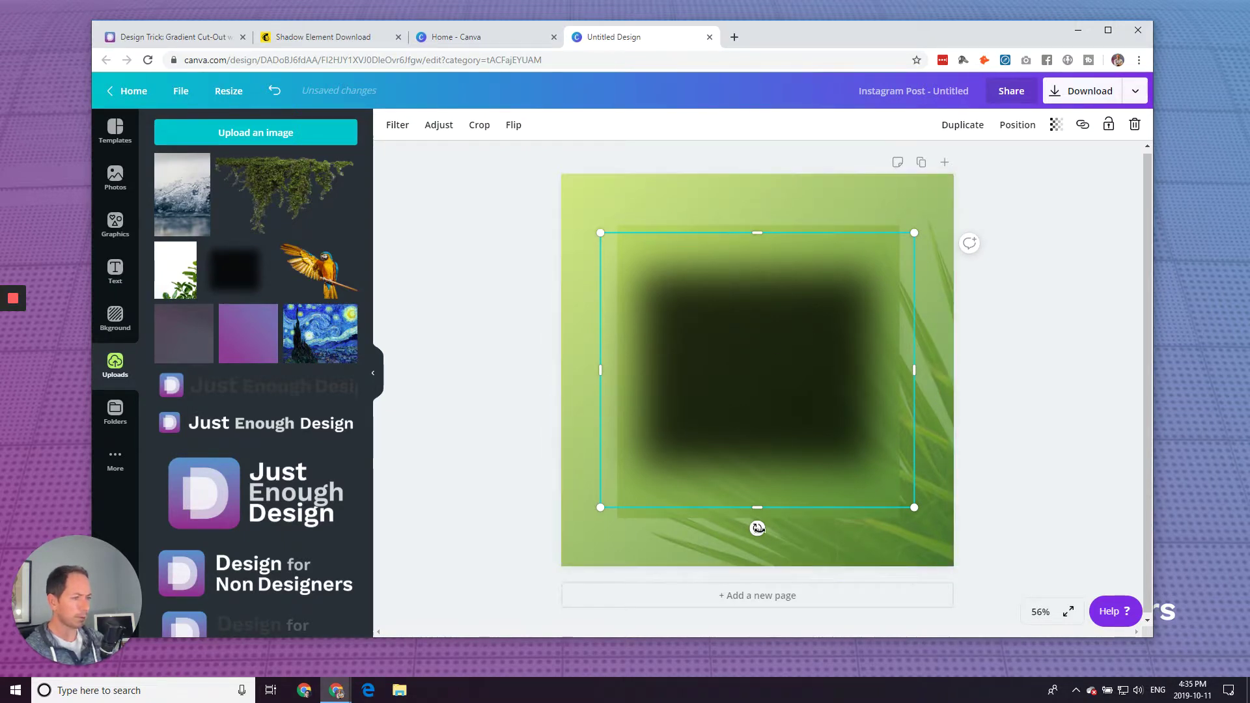
left_click_drag(757, 528, 599, 370)
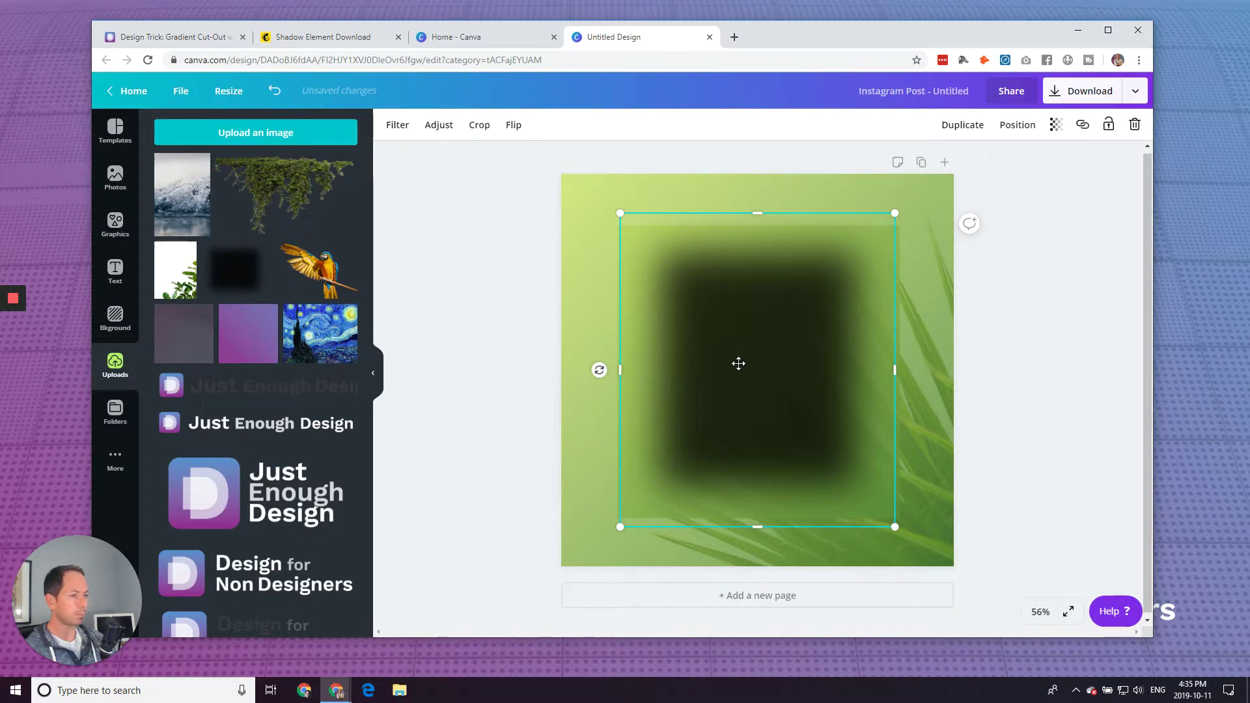
left_click_drag(619, 529, 592, 562)
key("Down")
key("Down")
key("Down")
key("Down")
key("Down")
key("Down")
key("Down")
key("Down")
key("Down")
key("Down")
key("Down")
key("Down")
key("Down")
key("Down")
key("Down")
key("Down")
key("Down")
key("Down")
key("Down")
key("Down")
key("Down")
key("Down")
key("Down")
key("Down")
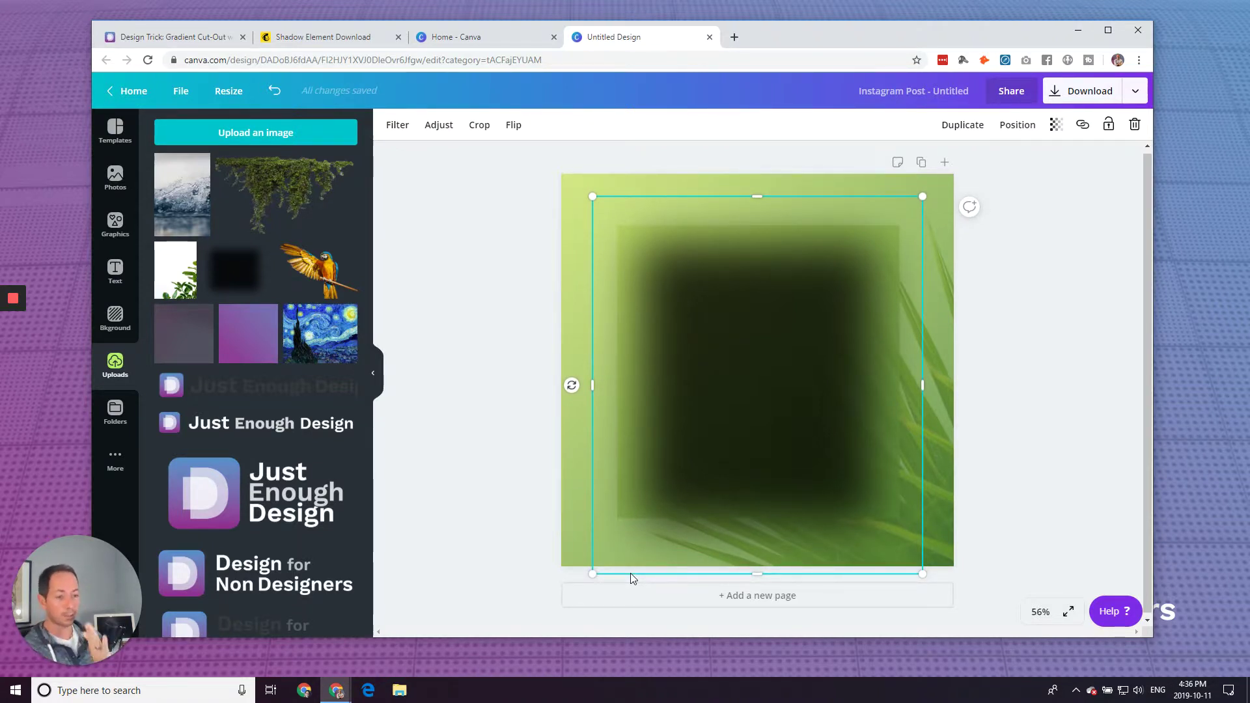
key("Down")
key("Down")
key("Down")
key("Down")
key("Down")
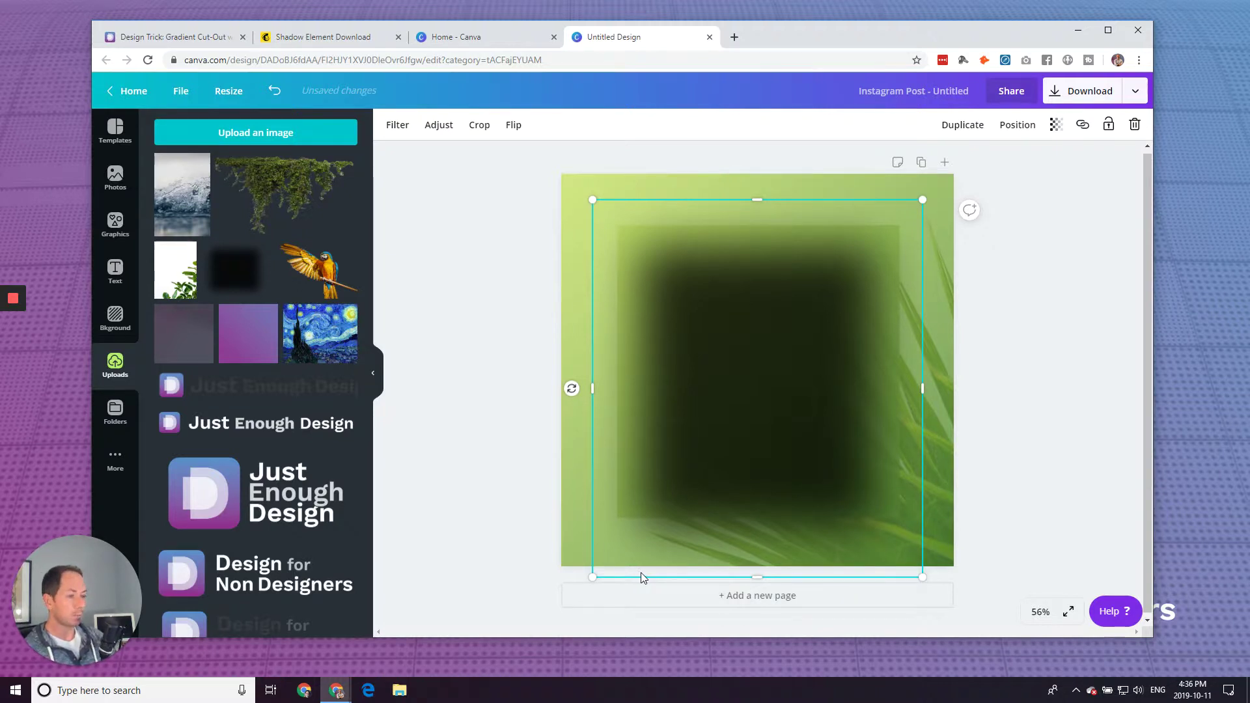
key("Down")
key("Down")
key("Down")
key("Down")
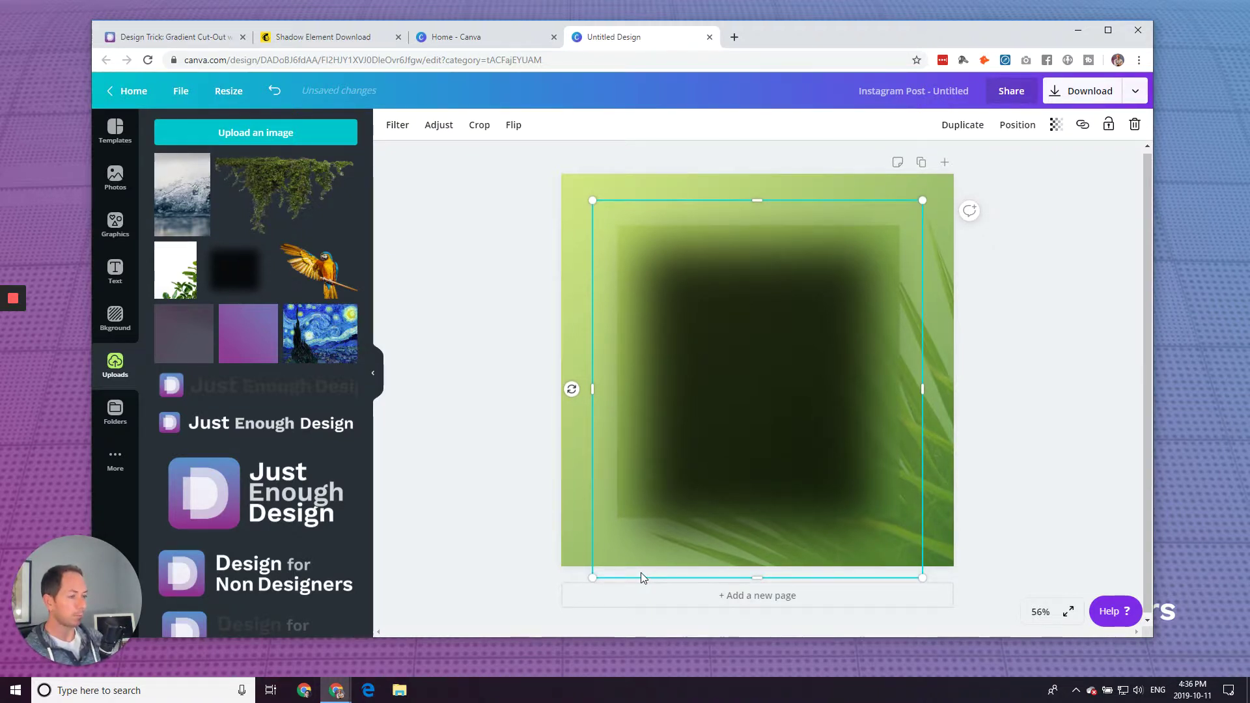
key("Down")
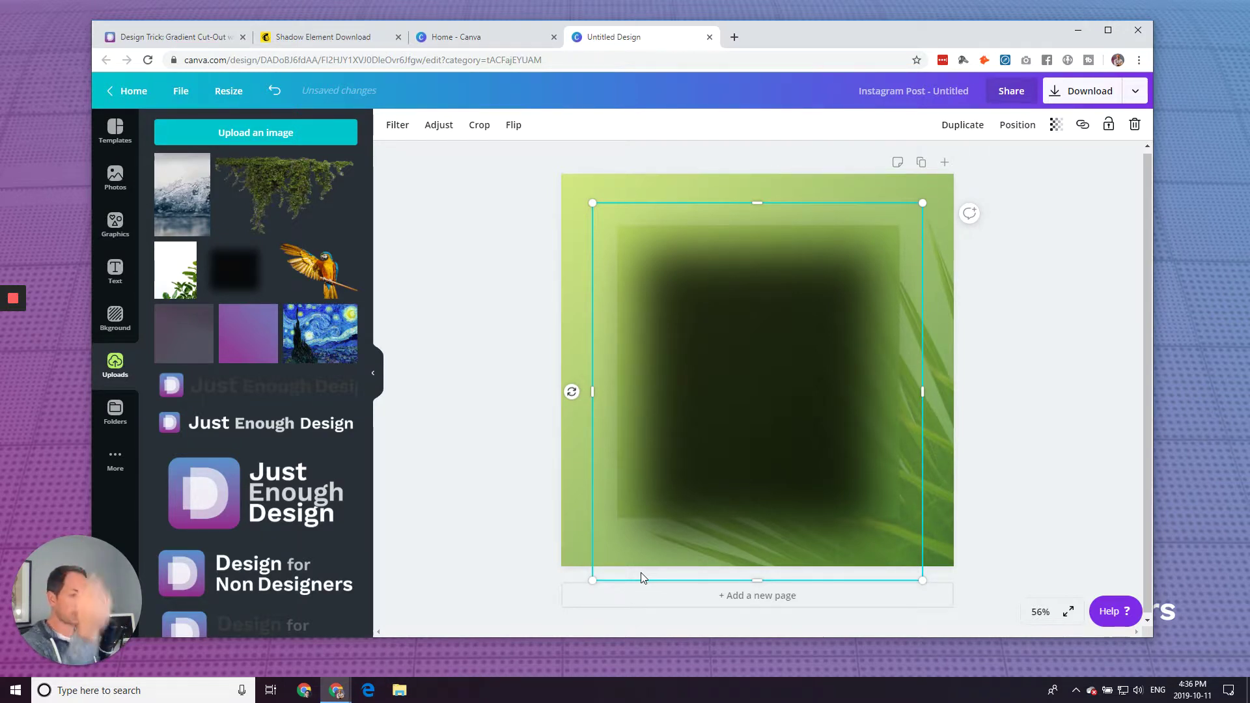
key("Down")
key("Down")
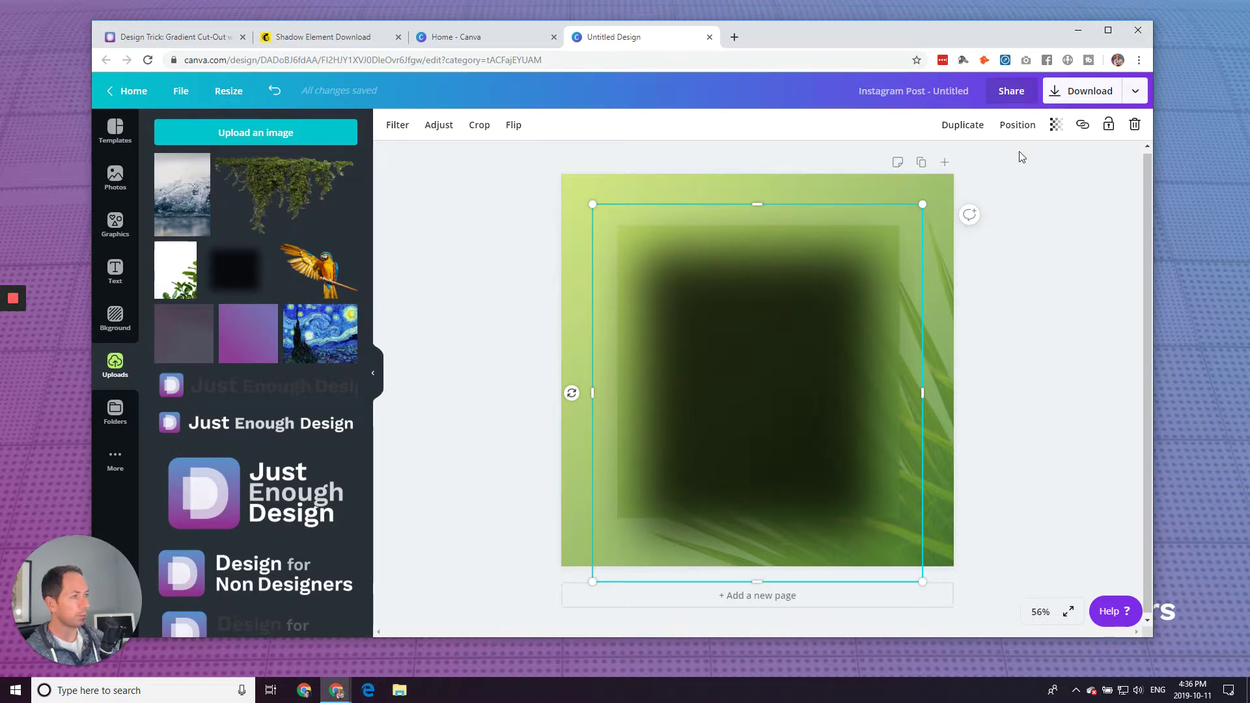
Send the shadow backward so it sits behind the green square
left_click(1021, 129)
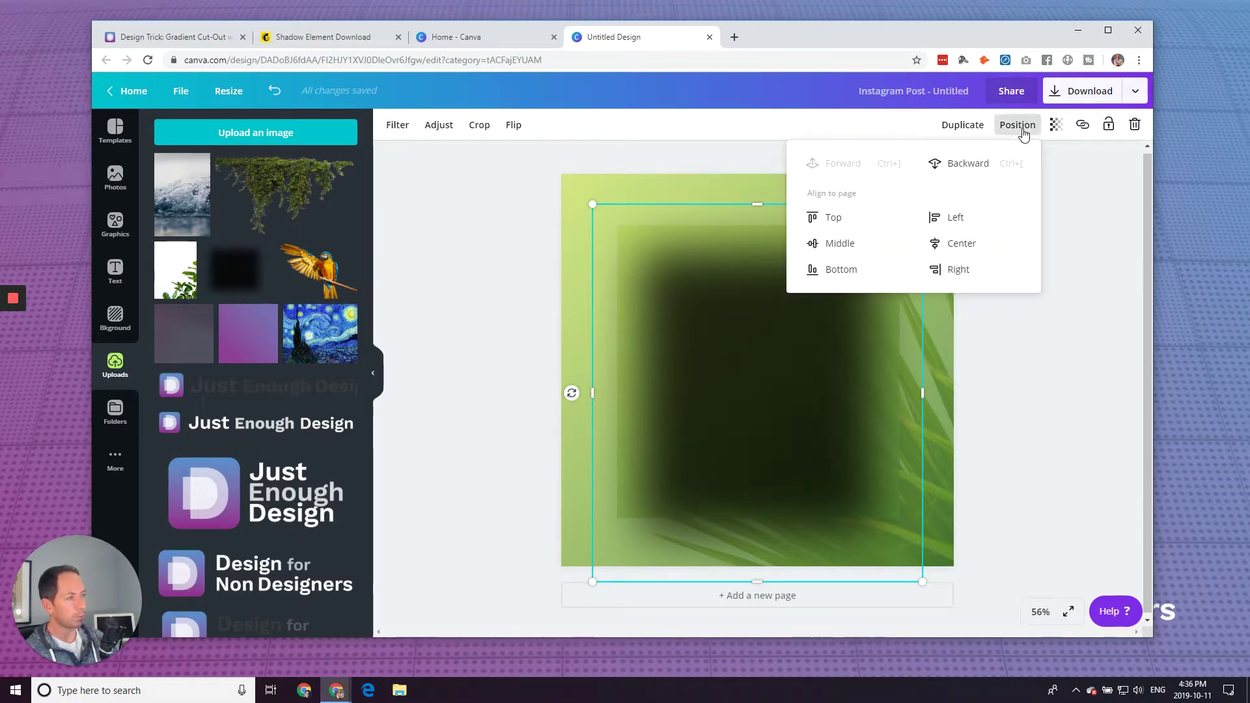
left_click(731, 404)
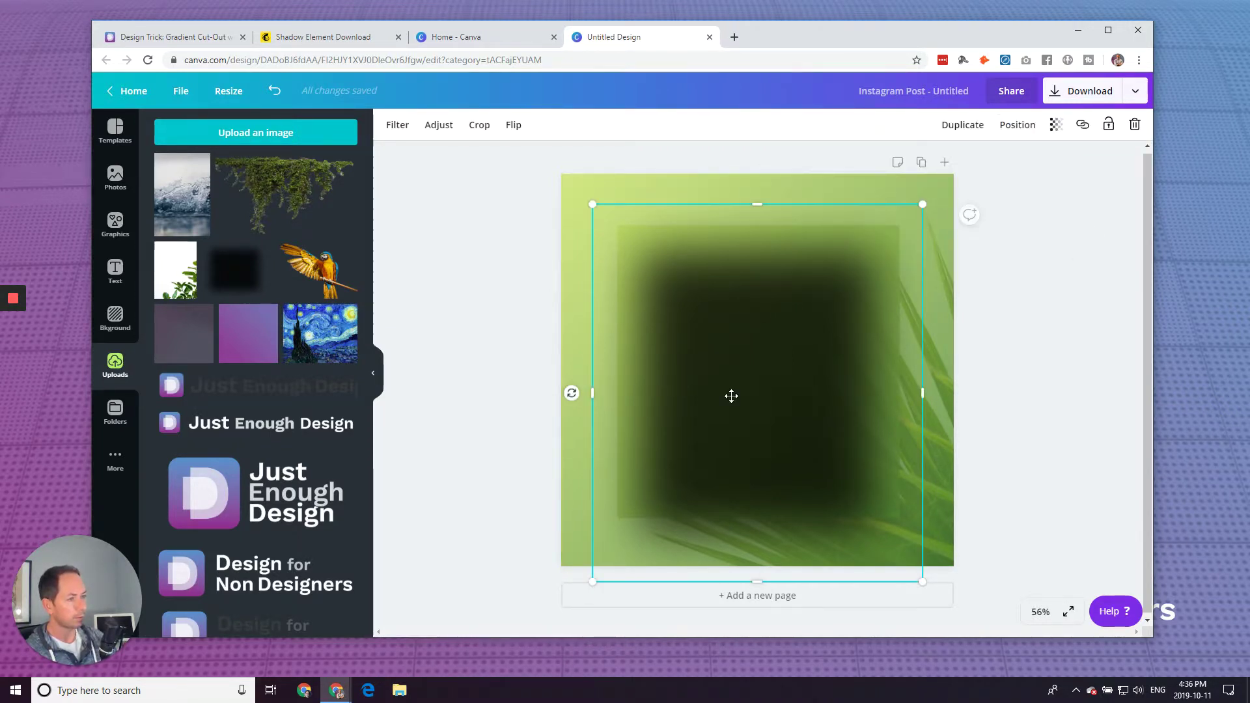
right_click(731, 398)
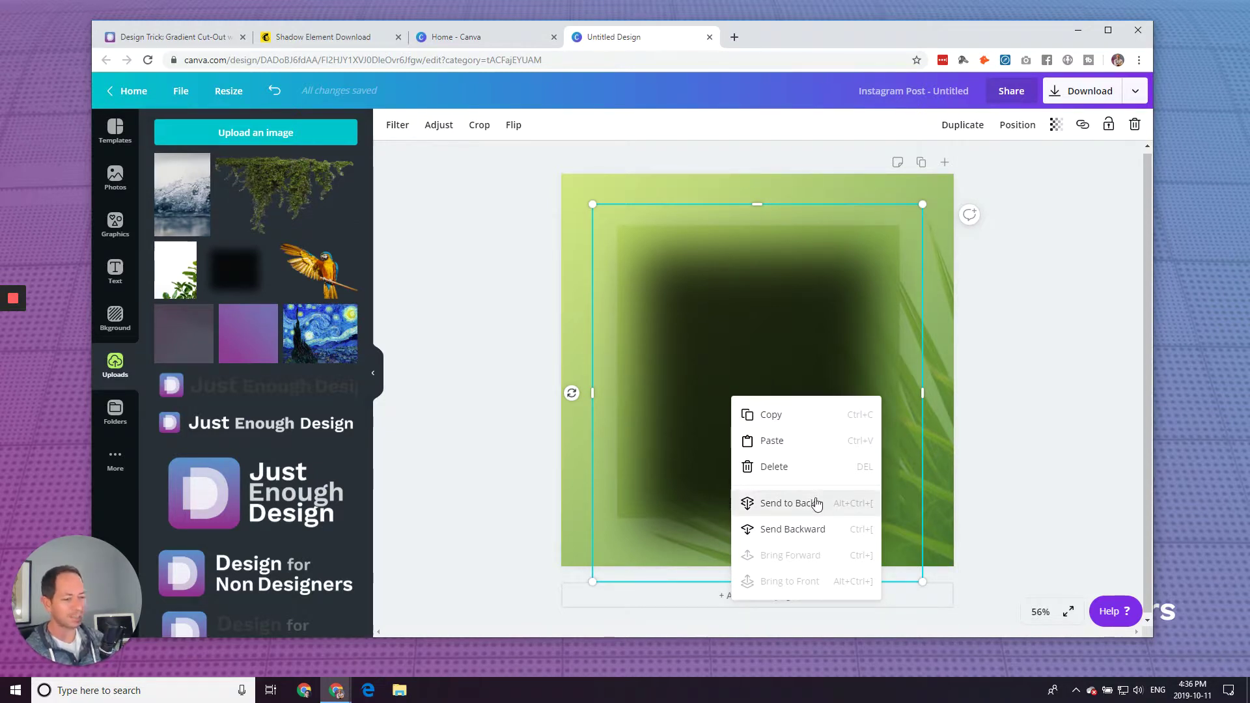
left_click(798, 530)
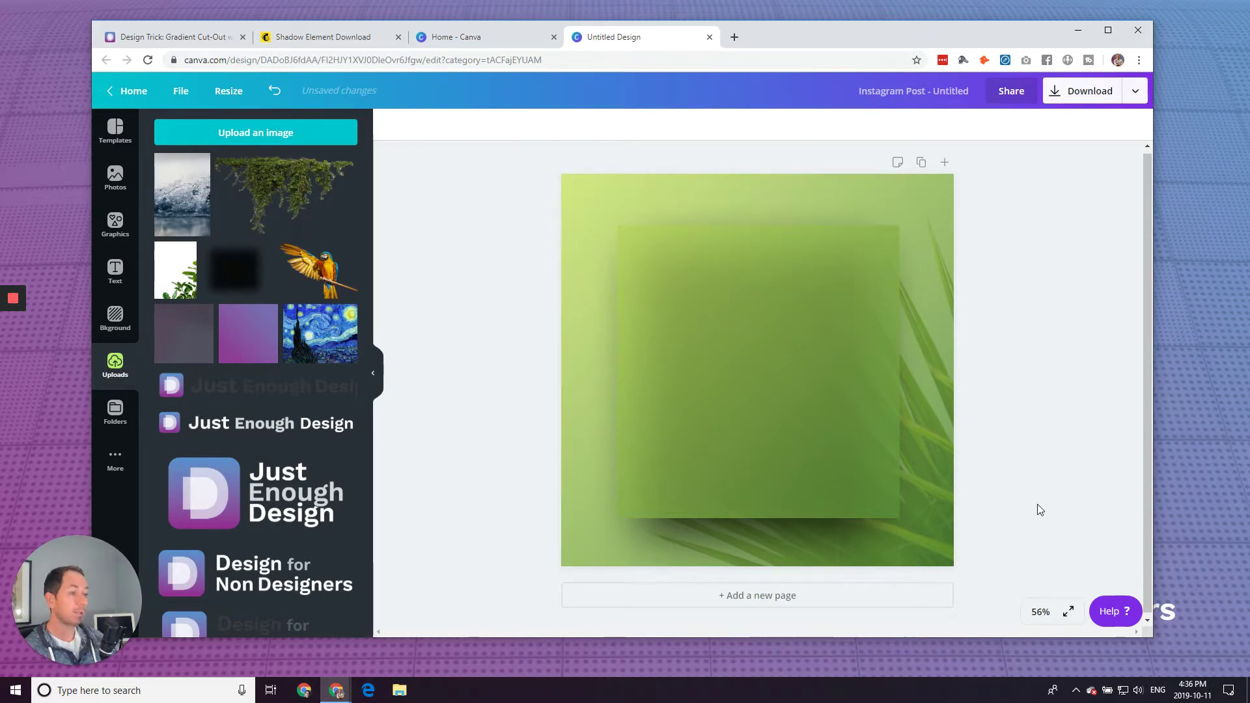
left_click(746, 399)
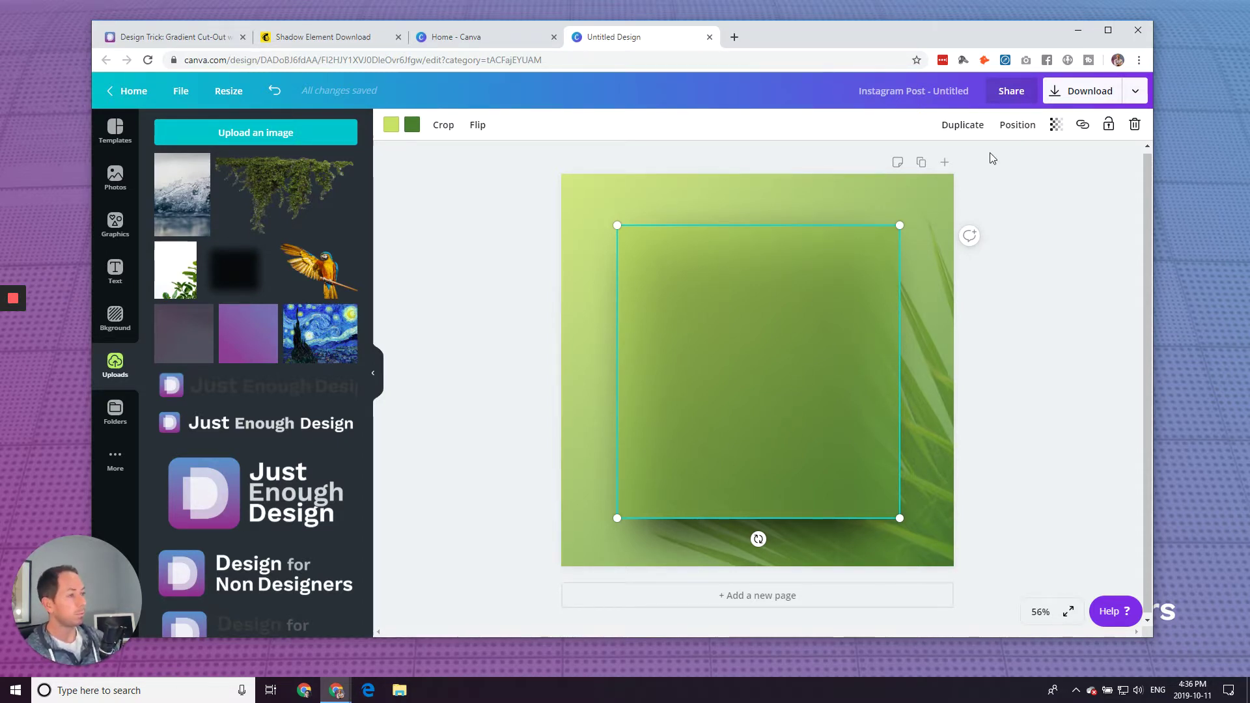
Set the green square's transparency to 100 so it is fully opaque
left_click(1055, 124)
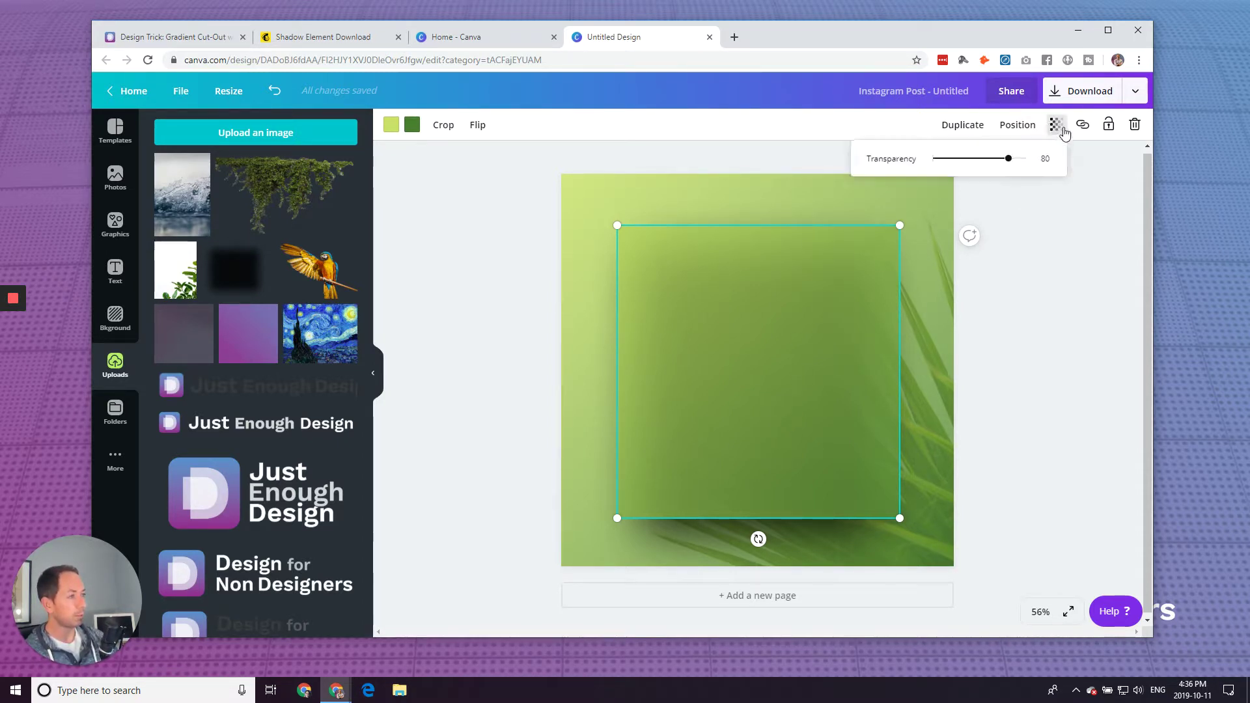
left_click_drag(1009, 161, 1035, 161)
left_click(1068, 389)
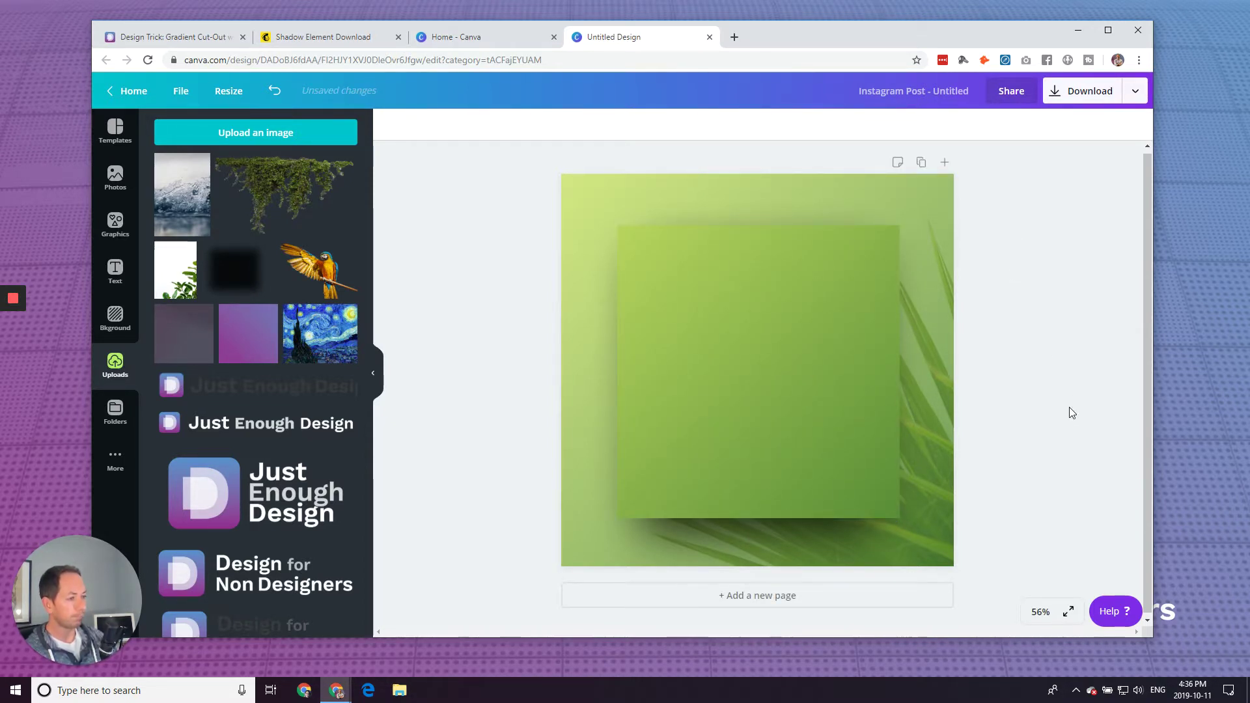
Select the green square and its shadow together and group them with Ctrl+G
left_click(837, 463)
left_click(817, 530, "shift")
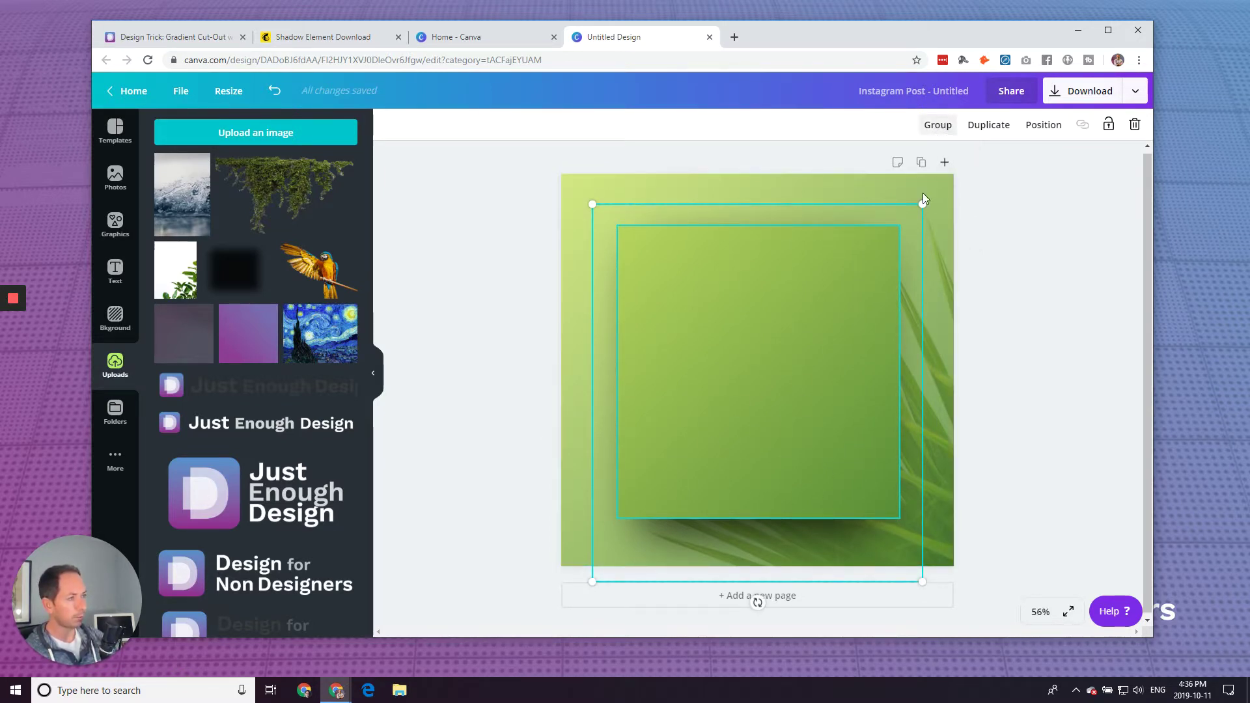
right_click(794, 312)
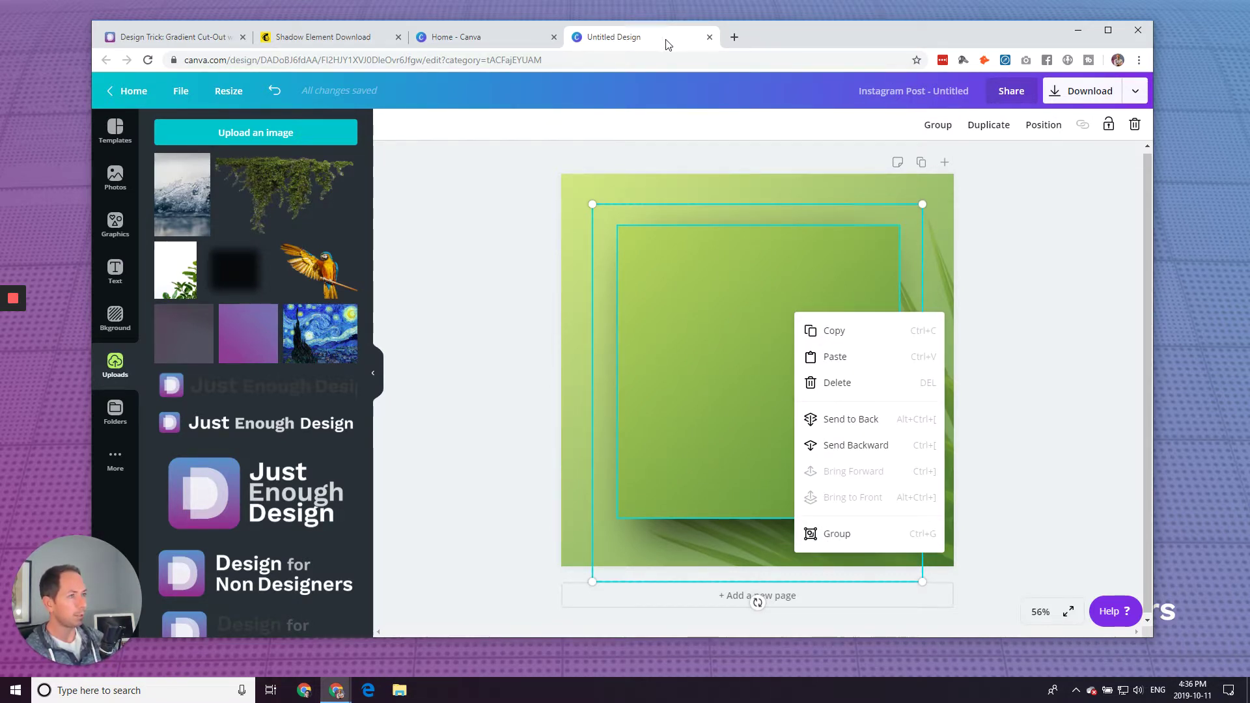
left_click(805, 257)
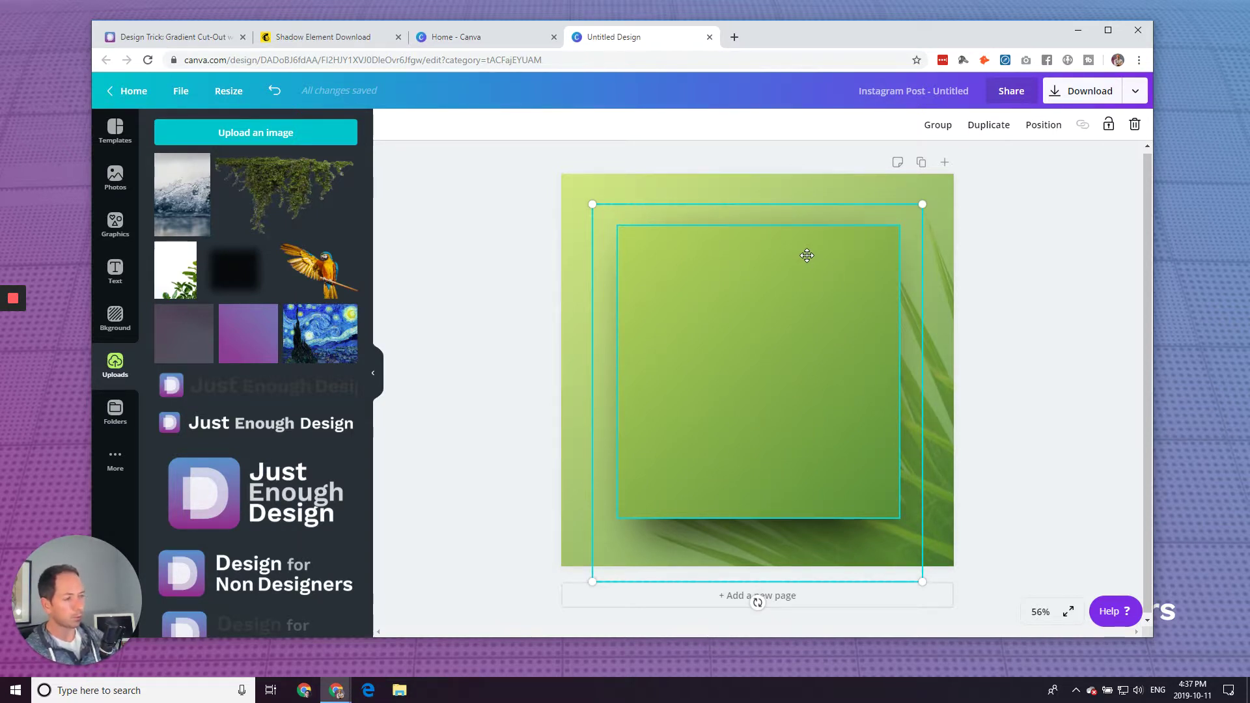
key("ctrl+g")
left_click(484, 319)
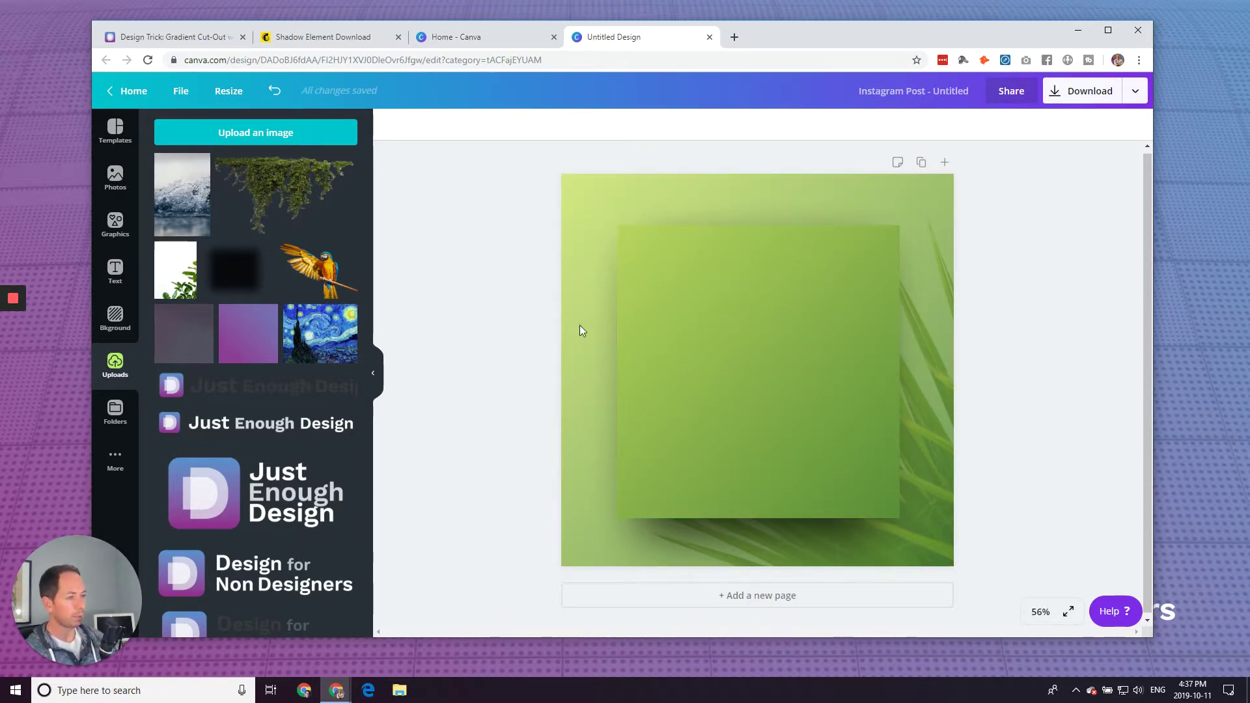
left_click(676, 330)
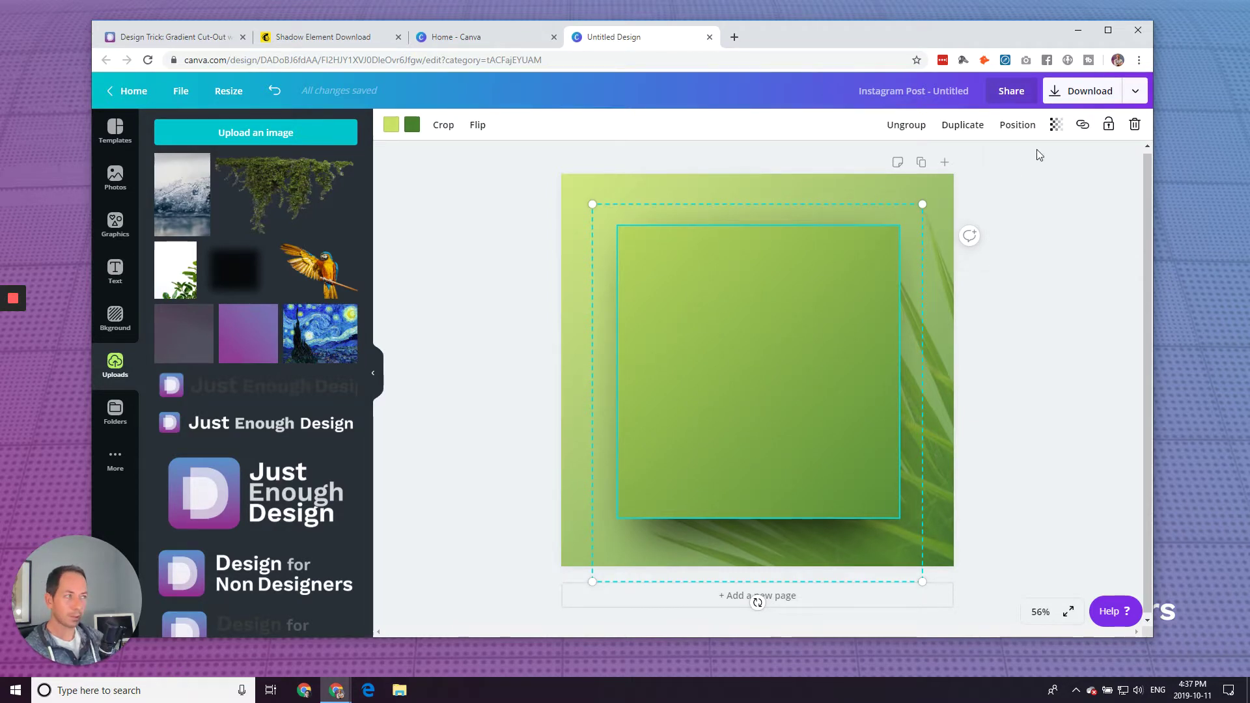
Lower the square-and-shadow group's transparency to 62, then raise it to about 79
left_click(1056, 124)
left_click_drag(1026, 164, 994, 171)
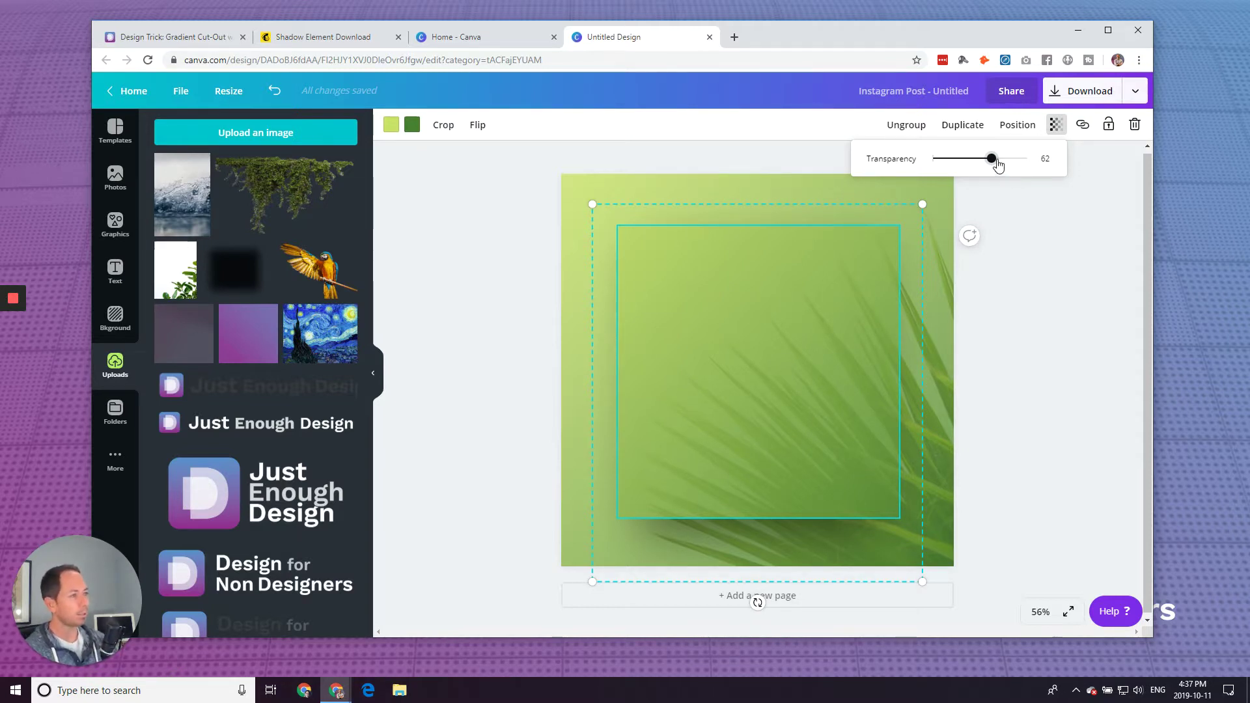
mouse_move(992, 163)
left_mouse_down()
mouse_move(957, 162)
mouse_move(1028, 171)
mouse_move(1016, 170)
left_mouse_up()
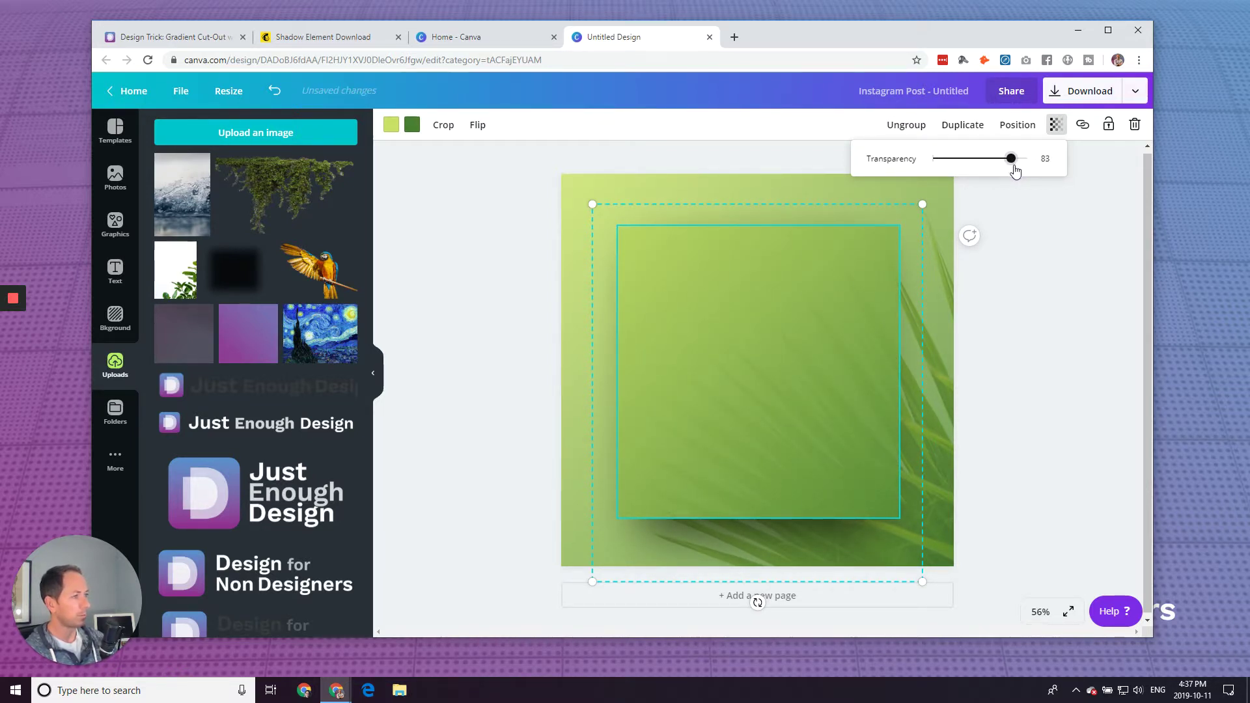
left_click(1022, 209)
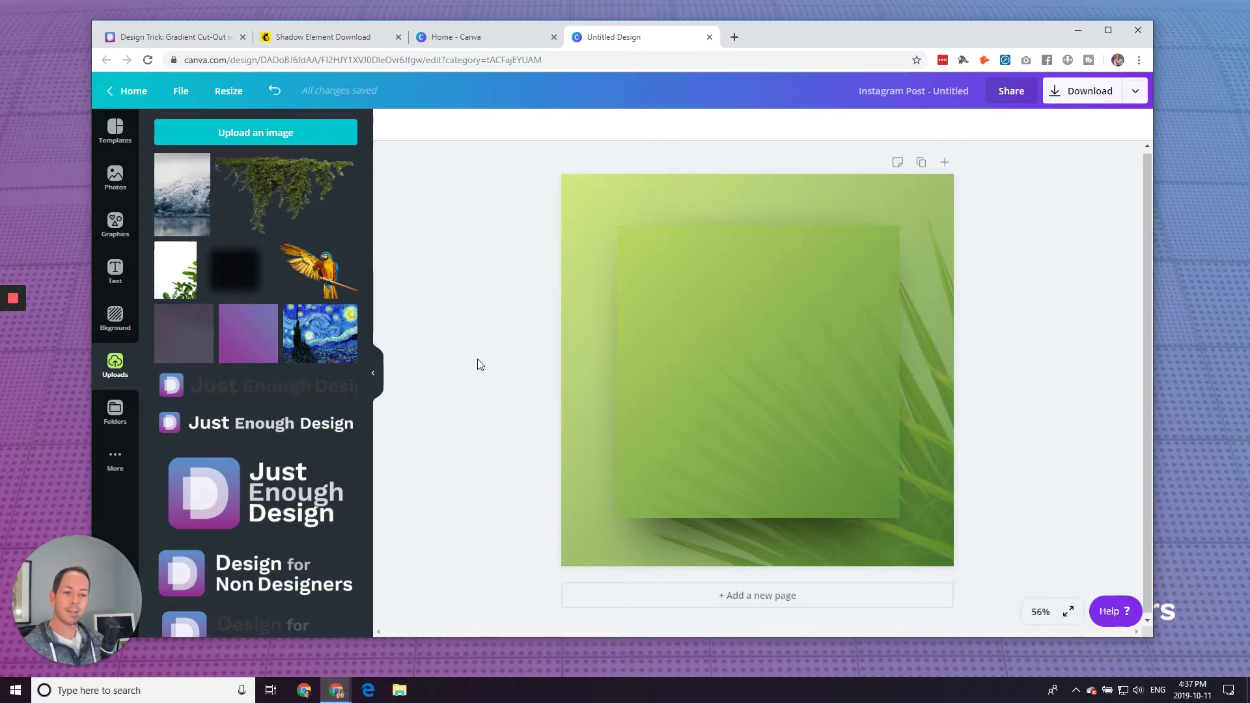
Search Graphics for "border" and add a thin square frame to the page
left_click(114, 226)
left_click(225, 133)
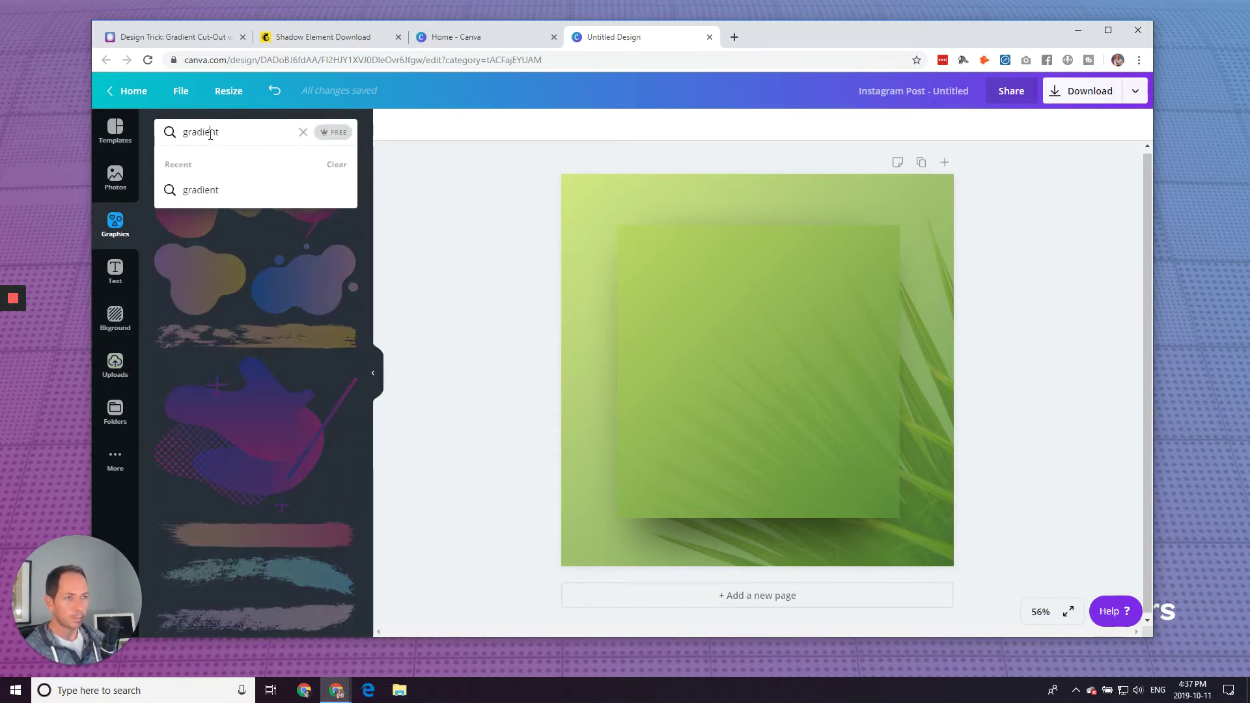
double_click(210, 134)
type("border")
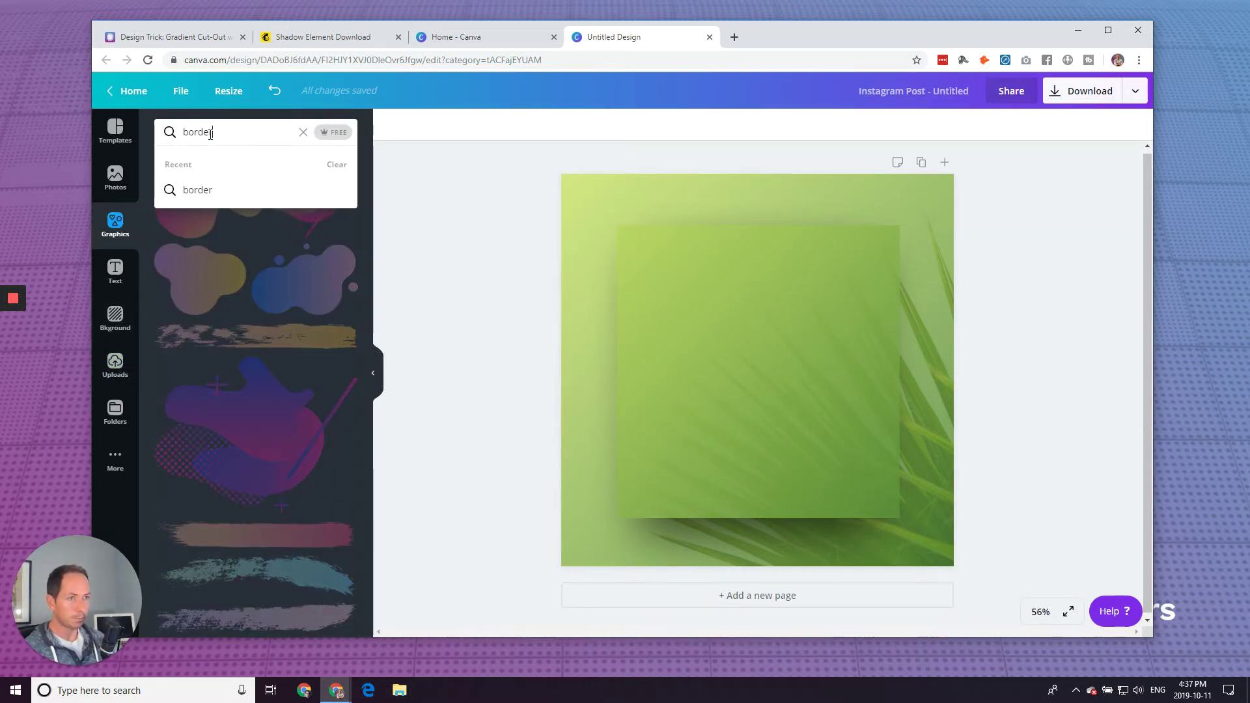
key("Return")
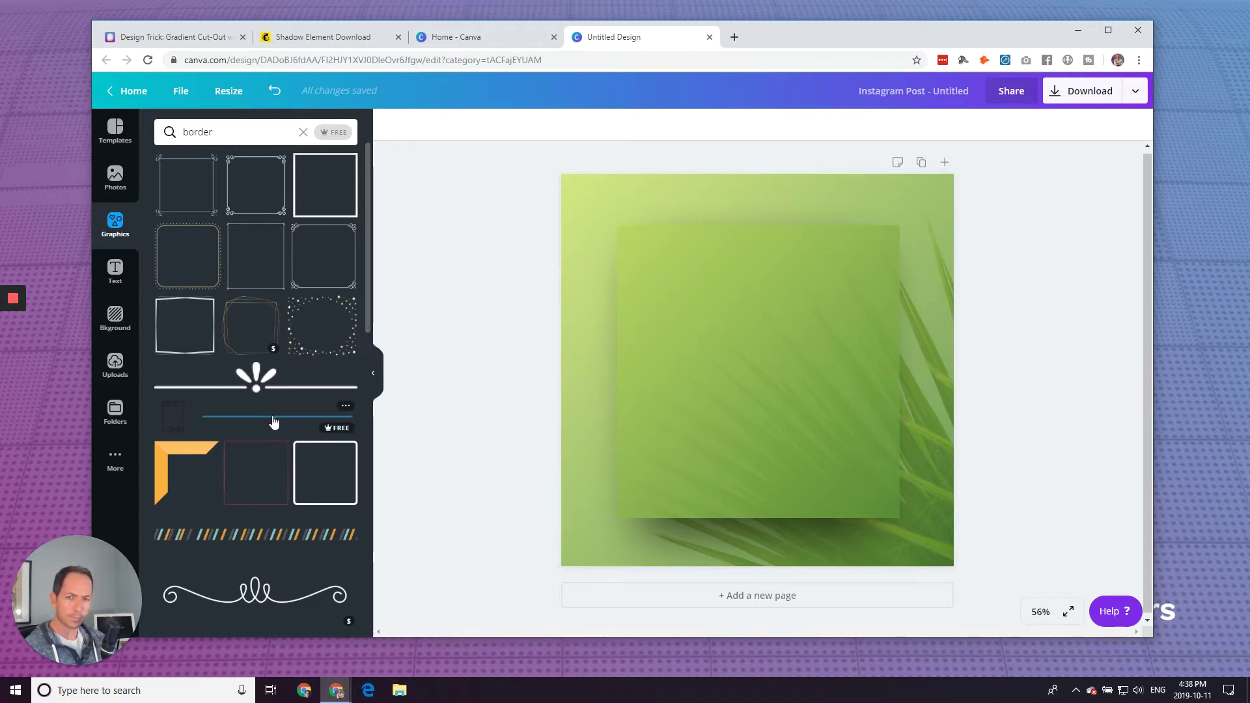
left_click(263, 468)
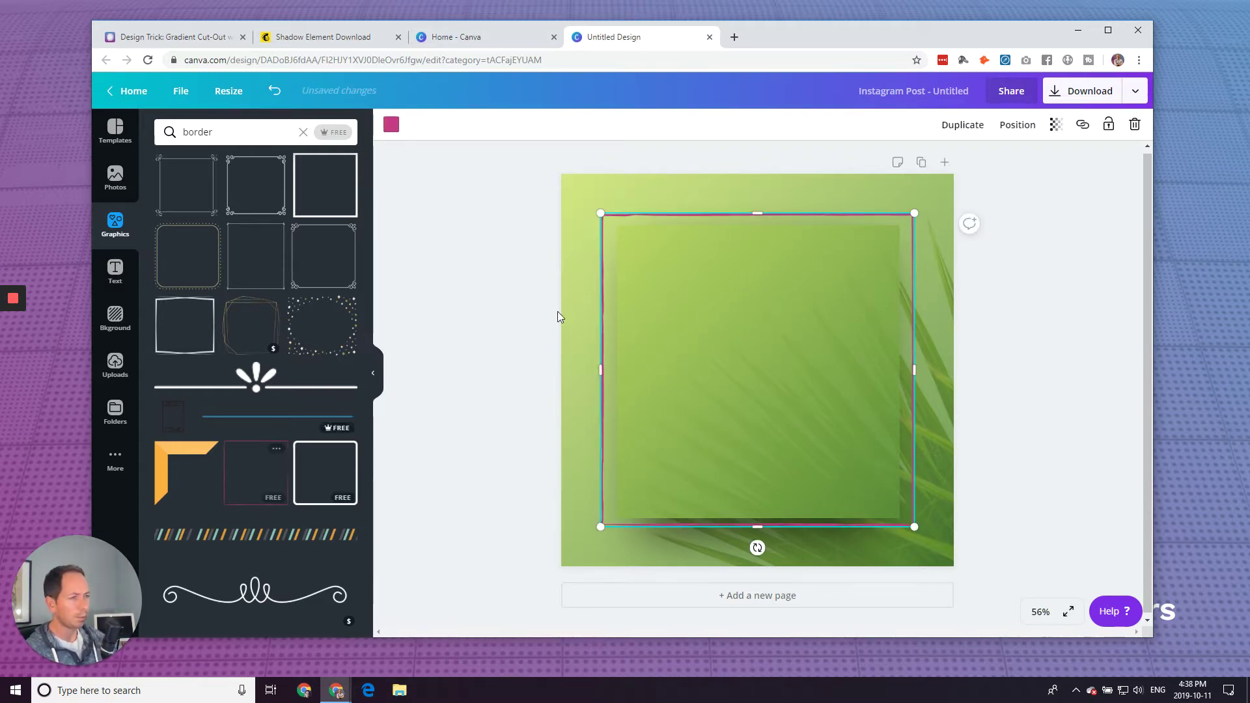
Resize the border frame so it sits just inside the green square
left_click_drag(601, 213, 638, 241)
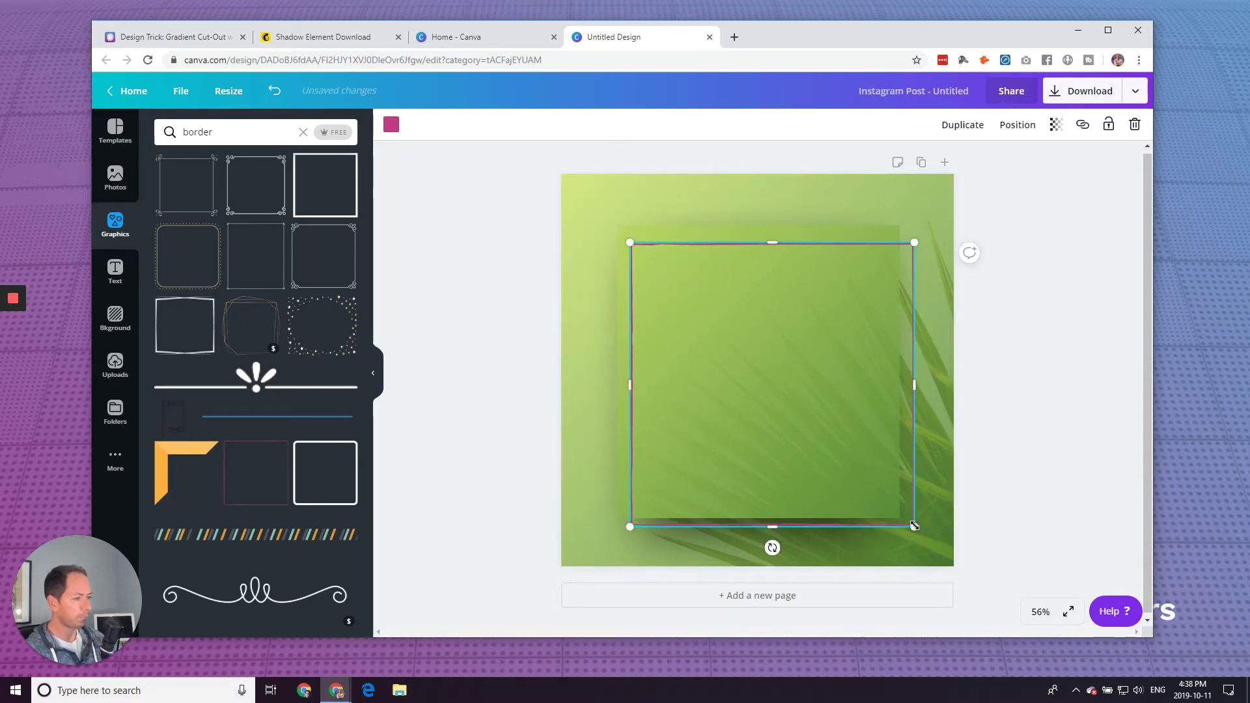
left_click_drag(914, 526, 885, 493)
left_click_drag(756, 240, 757, 237)
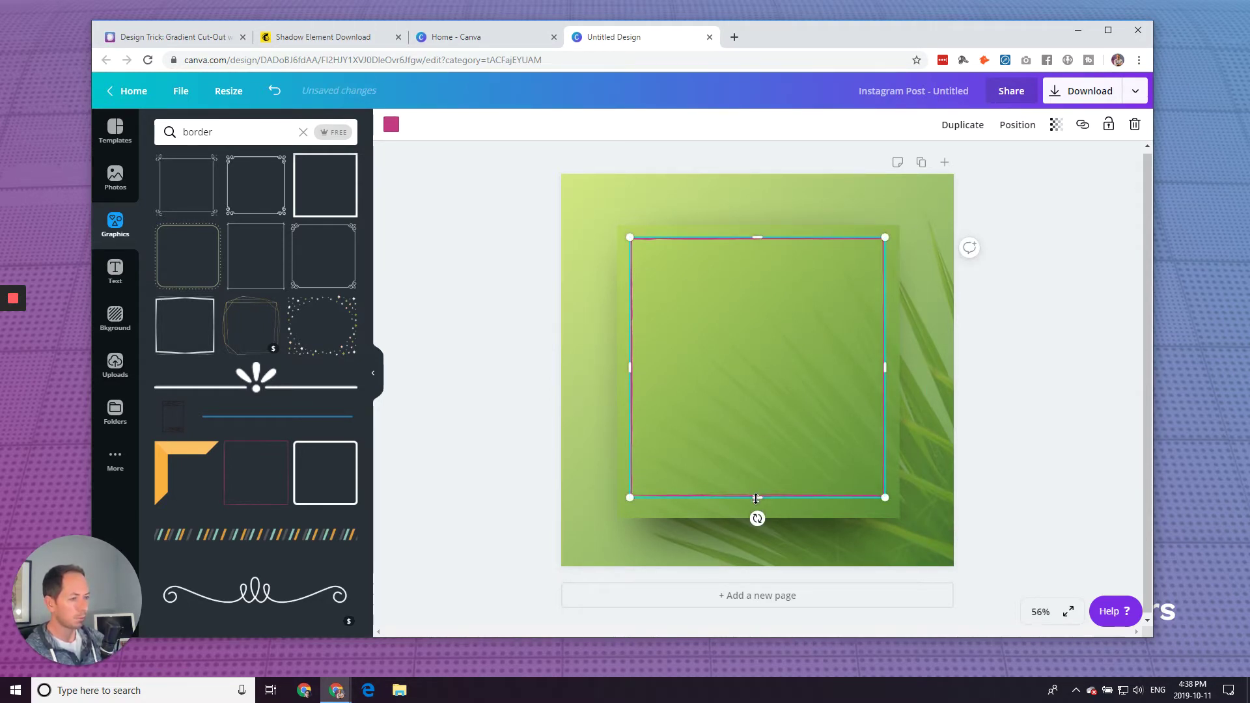
left_click_drag(756, 498, 755, 505)
left_click(472, 423)
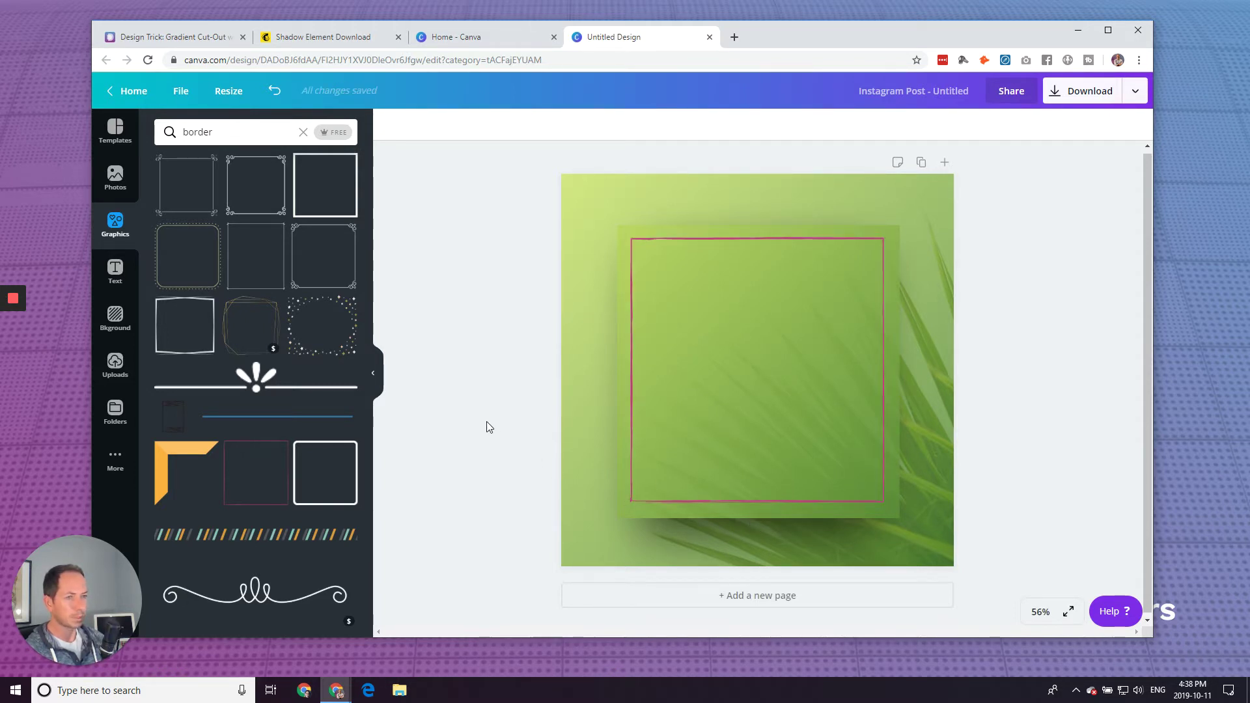
Search Graphics for "sq" and add a grey square, shrinking it into a tiny spacer
left_click(202, 133)
type("square")
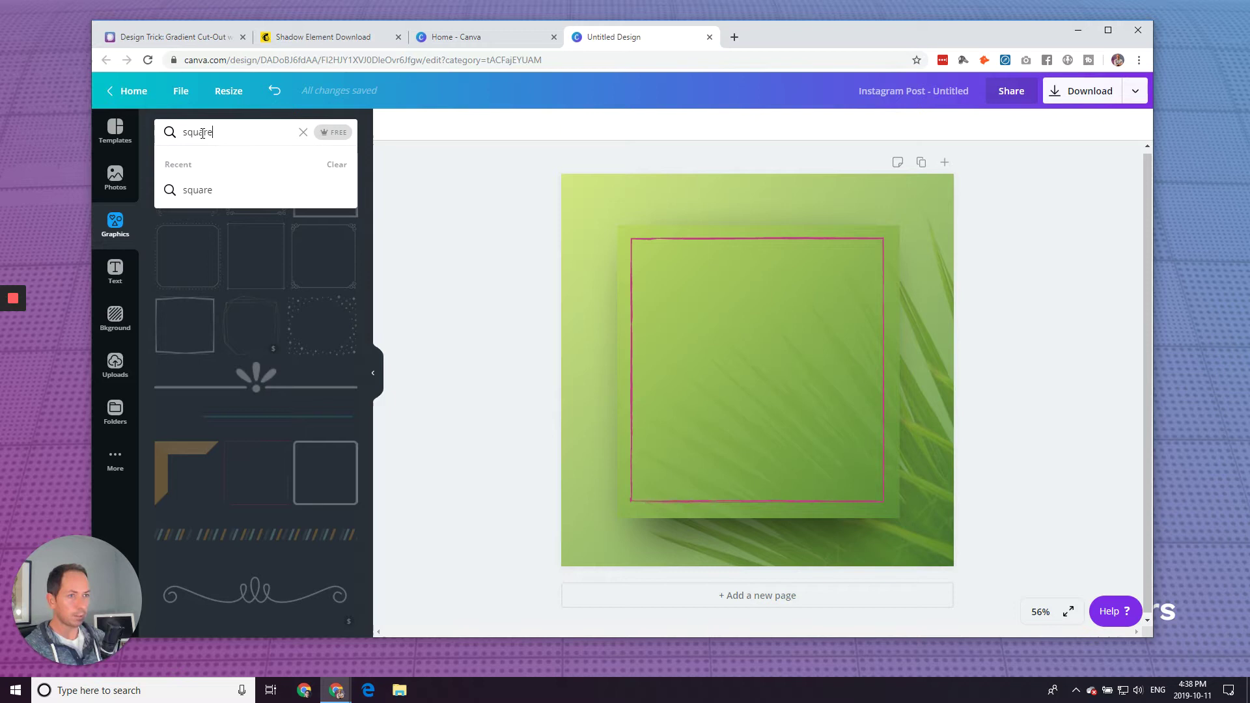
key("Return")
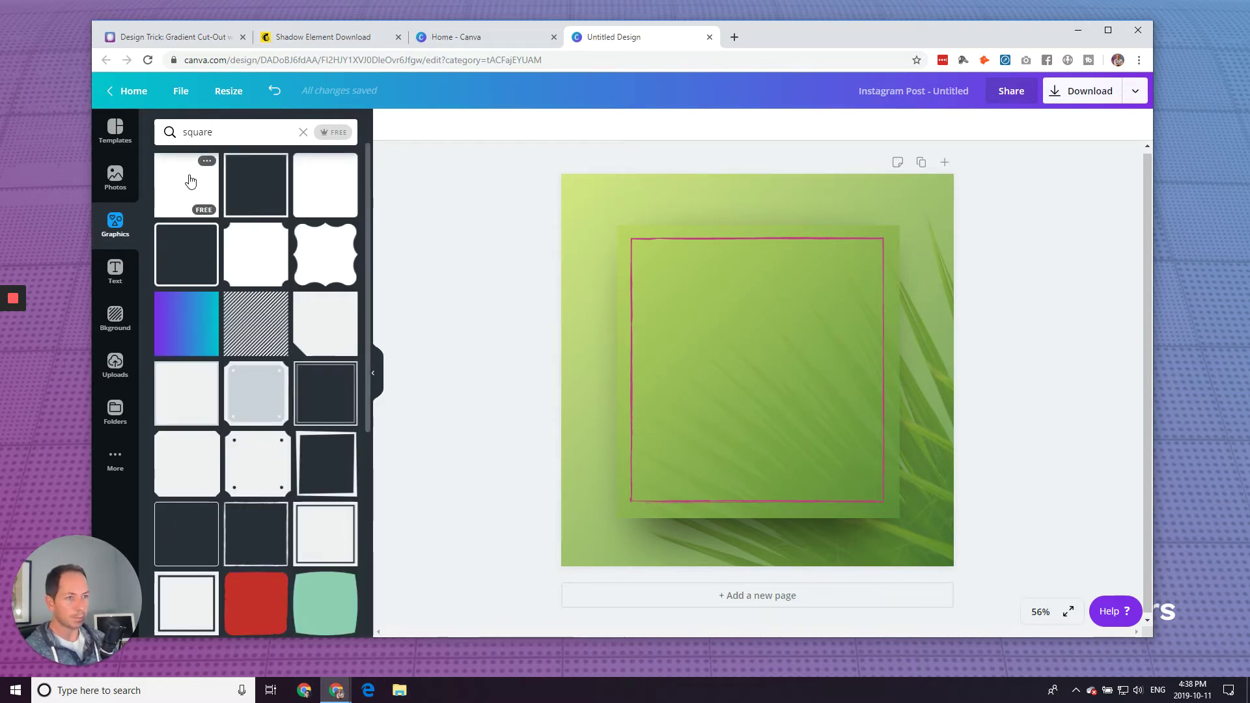
left_click(190, 182)
left_click_drag(597, 211, 745, 310)
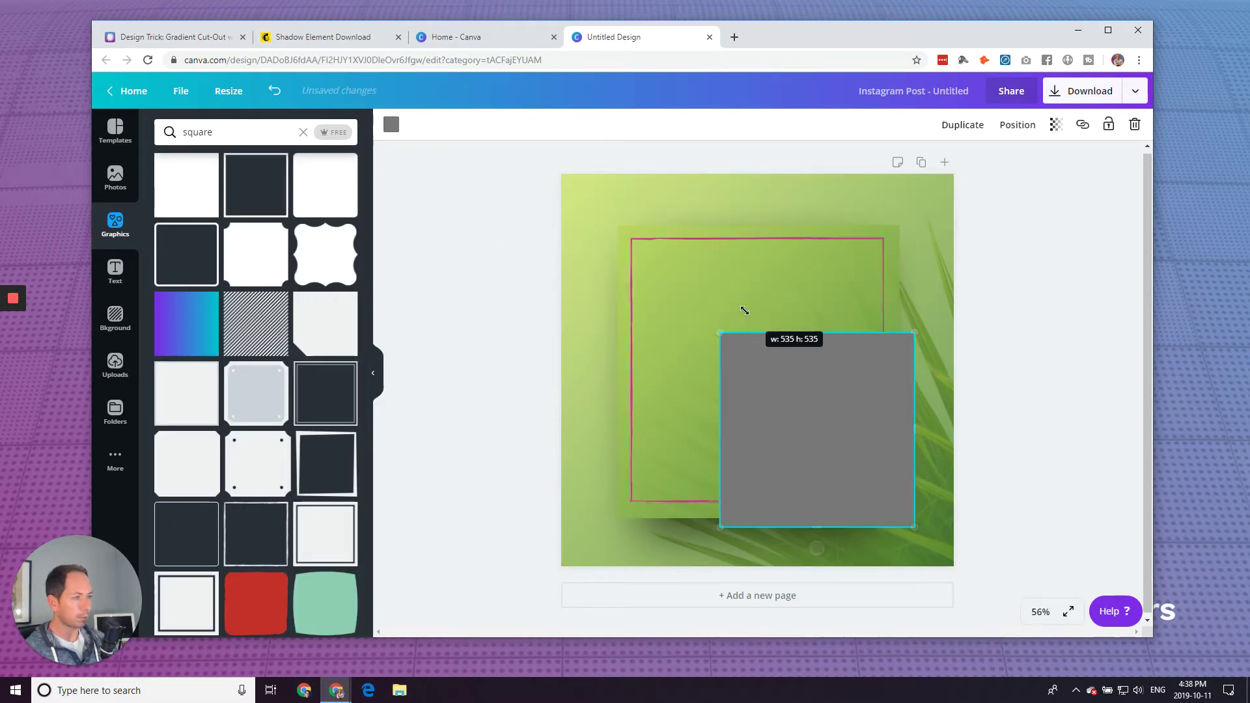
left_click_drag(767, 360, 665, 300)
left_click_drag(812, 467, 890, 306)
left_click(566, 298)
left_click(623, 279)
Set spacer squares against the frame's edges and widen the frame to meet the right spacer
left_click(764, 240)
left_click(532, 261)
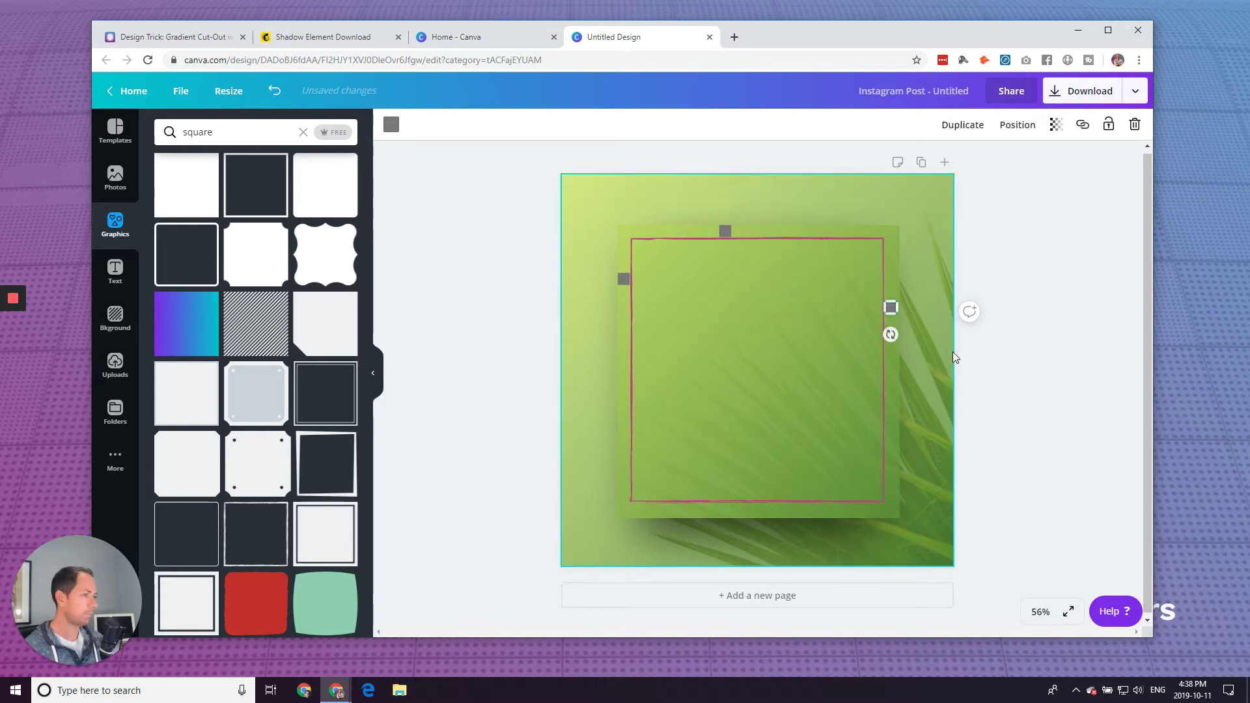
left_click(1004, 325)
left_click(892, 307)
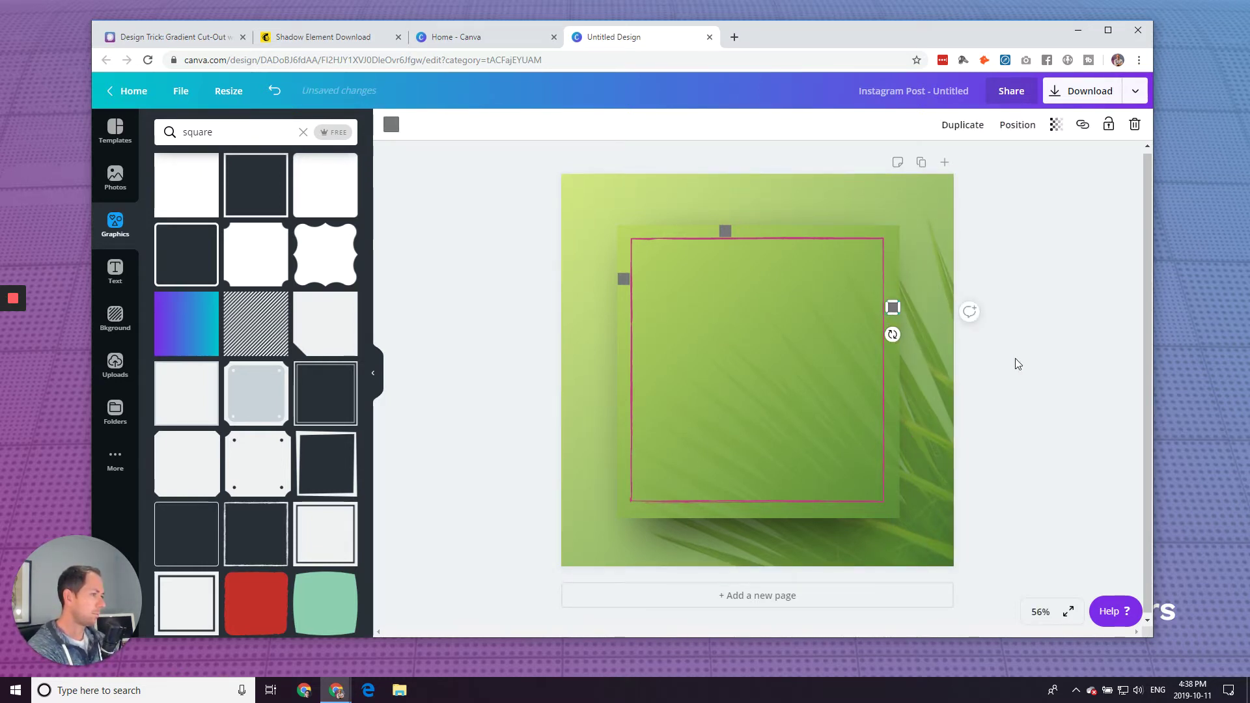
left_click(1014, 358)
left_click(891, 309)
left_click(1037, 355)
left_click(884, 358)
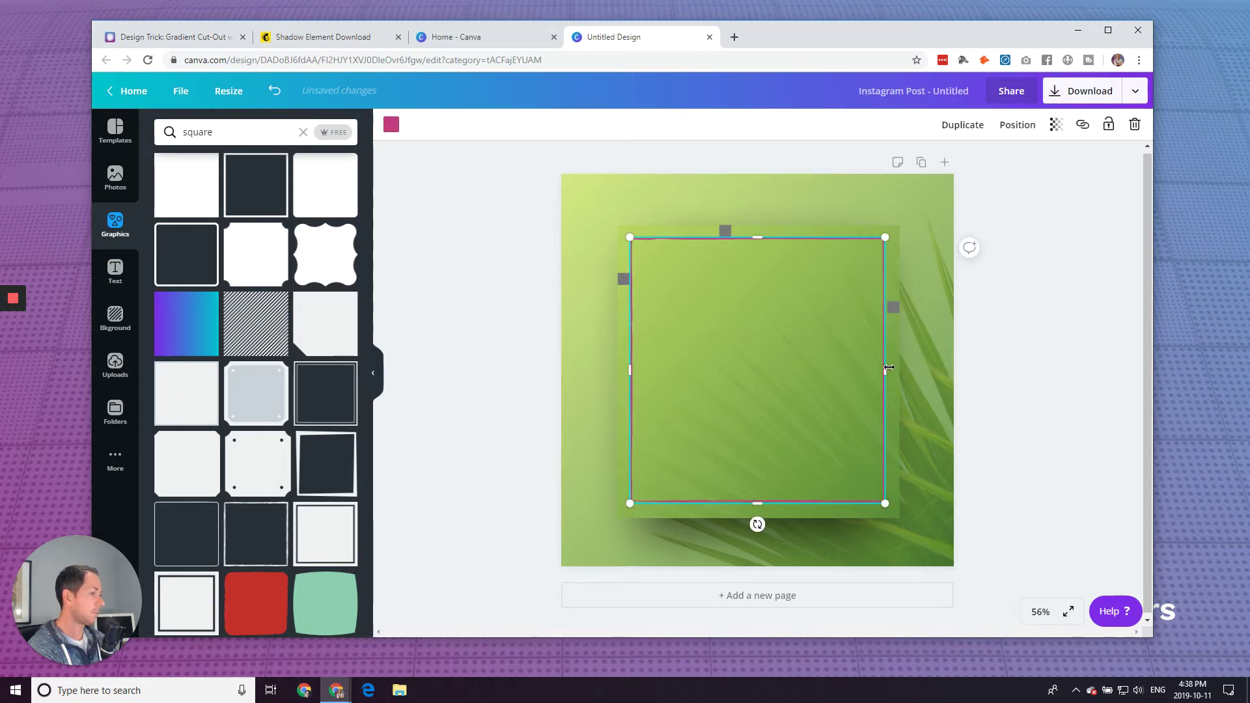
left_click(888, 367)
left_click(1058, 385)
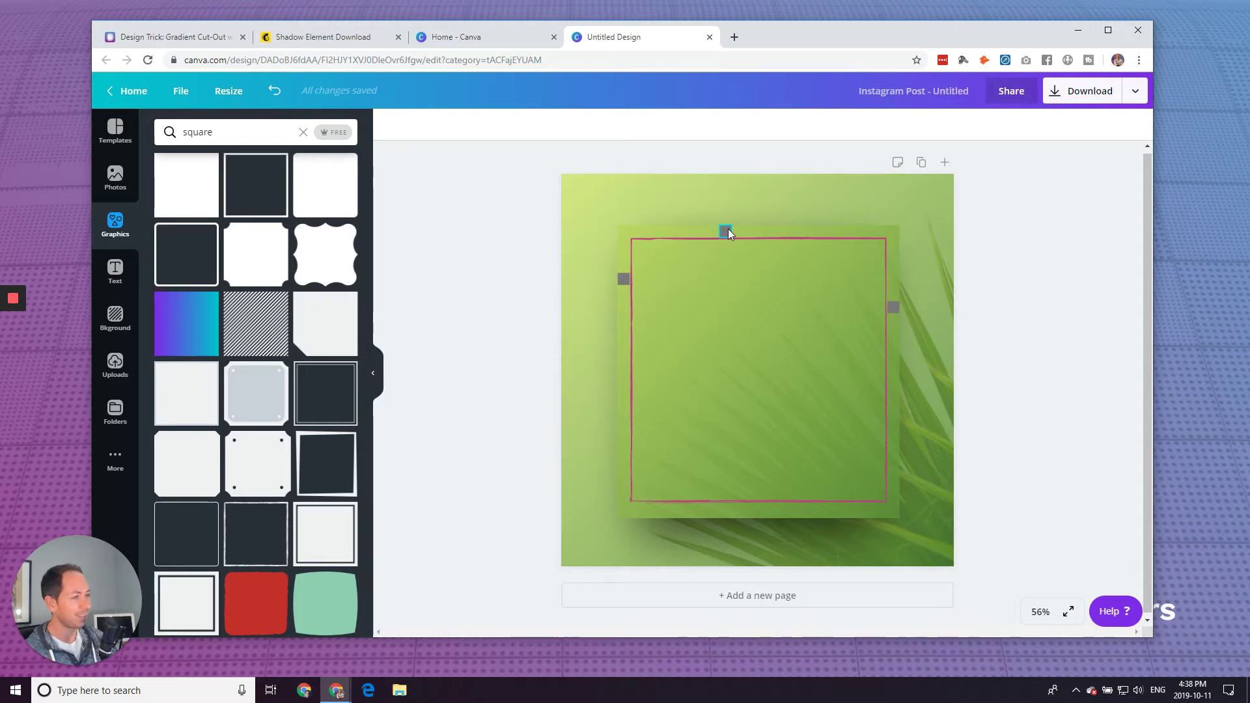
Move a spacer to the bottom margin and extend the frame's bottom edge to match
left_click_drag(728, 233, 791, 511)
left_click(1052, 521)
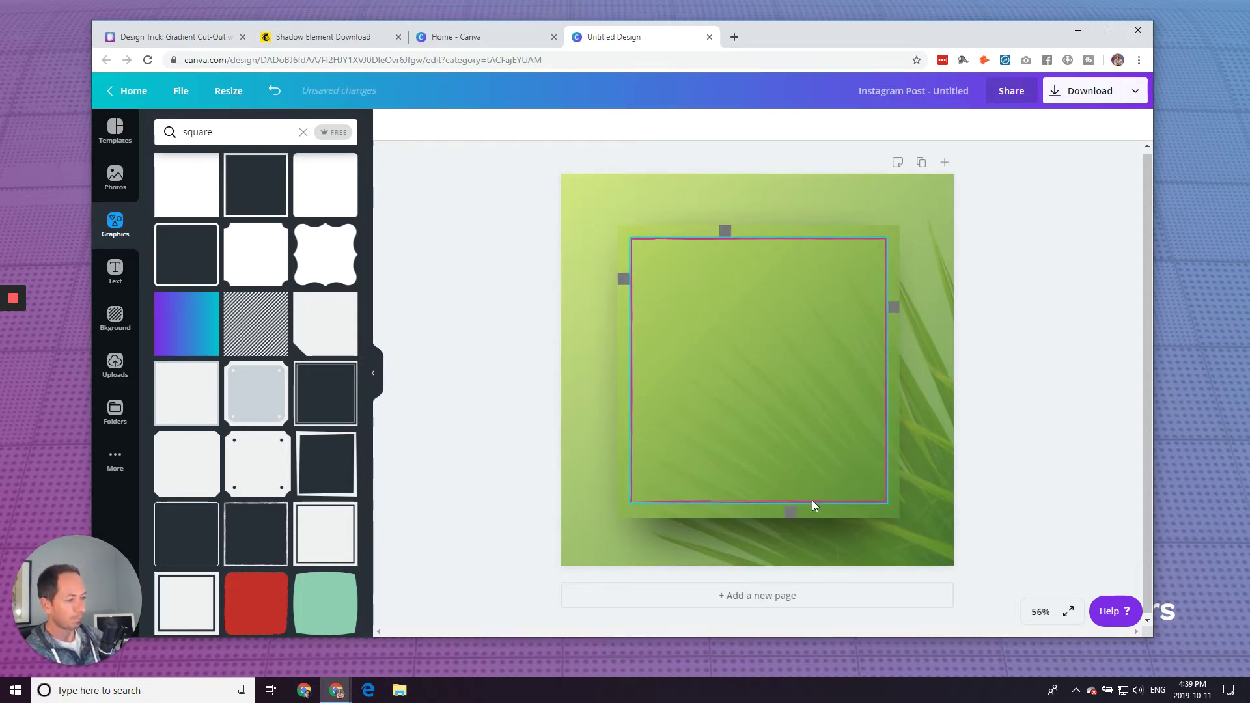
left_click(774, 502)
left_click_drag(761, 505, 760, 507)
left_click(490, 524)
Delete the four spacer squares and reselect the outline frame
left_click(787, 513)
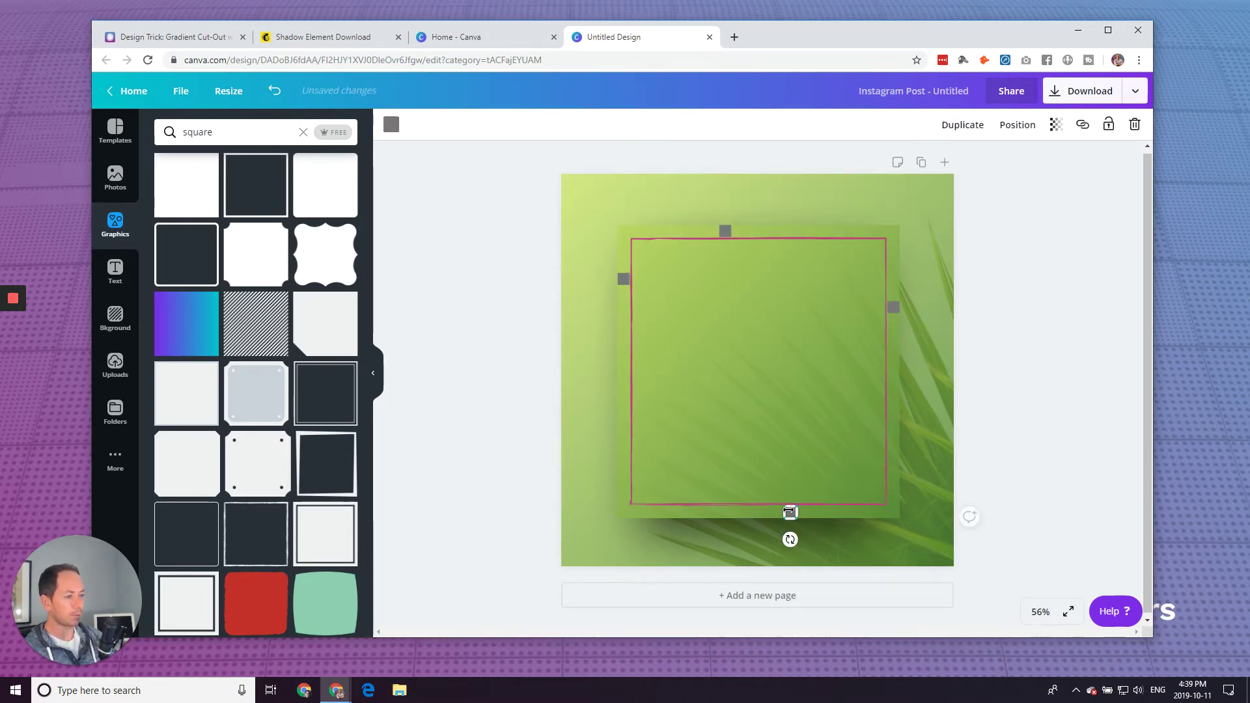
left_click(896, 305, "shift")
left_click(724, 230, "shift")
left_click(622, 279, "shift")
key("Delete")
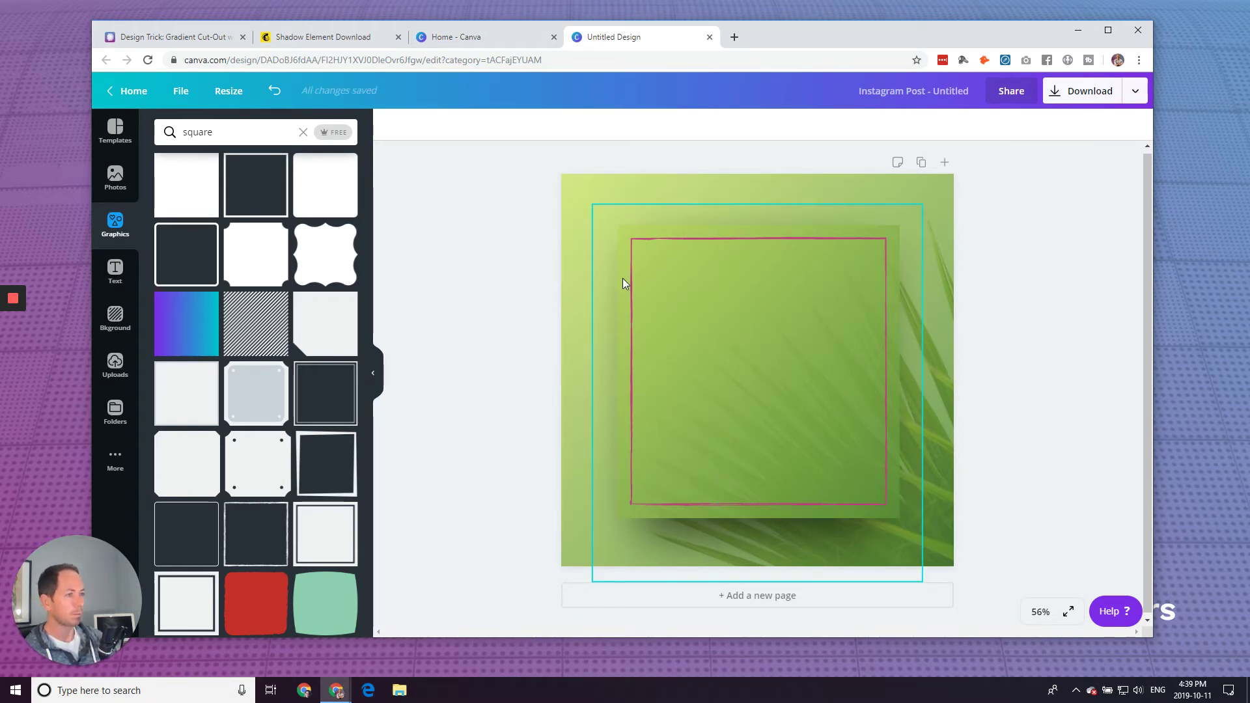
left_click(631, 275)
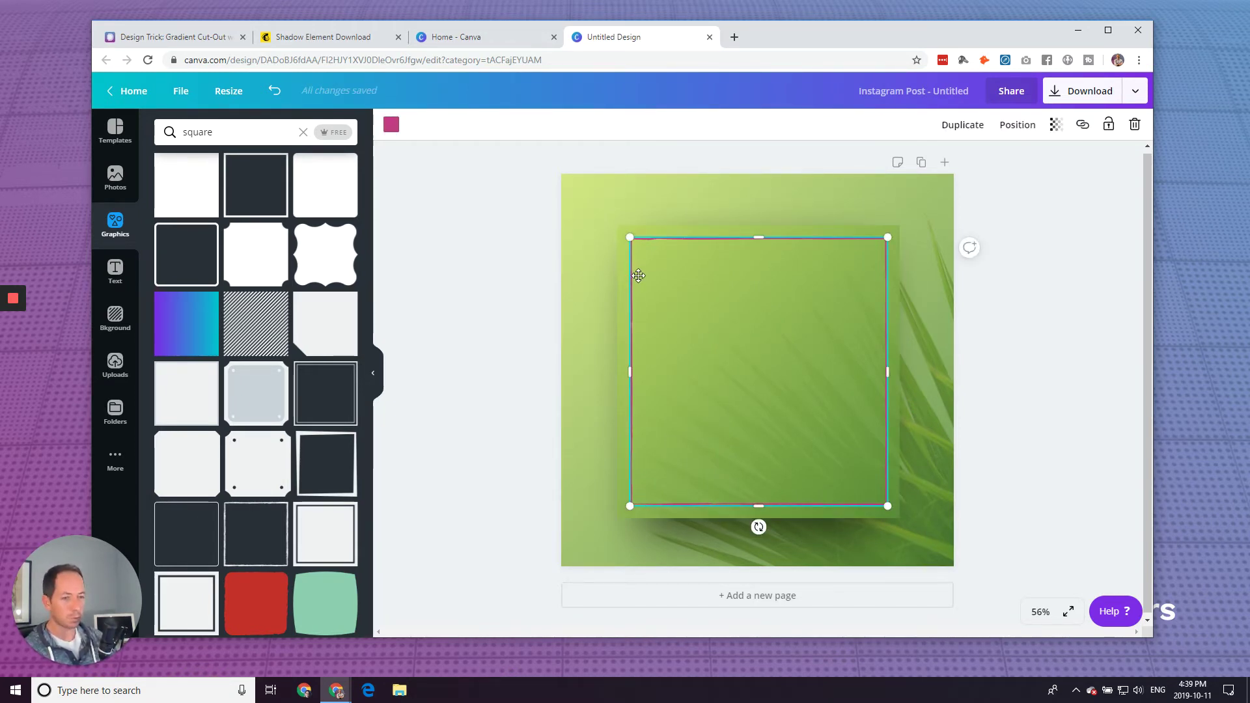
Change the square outline frame's colour to white
left_click(392, 127)
left_click(309, 177)
left_click(528, 269)
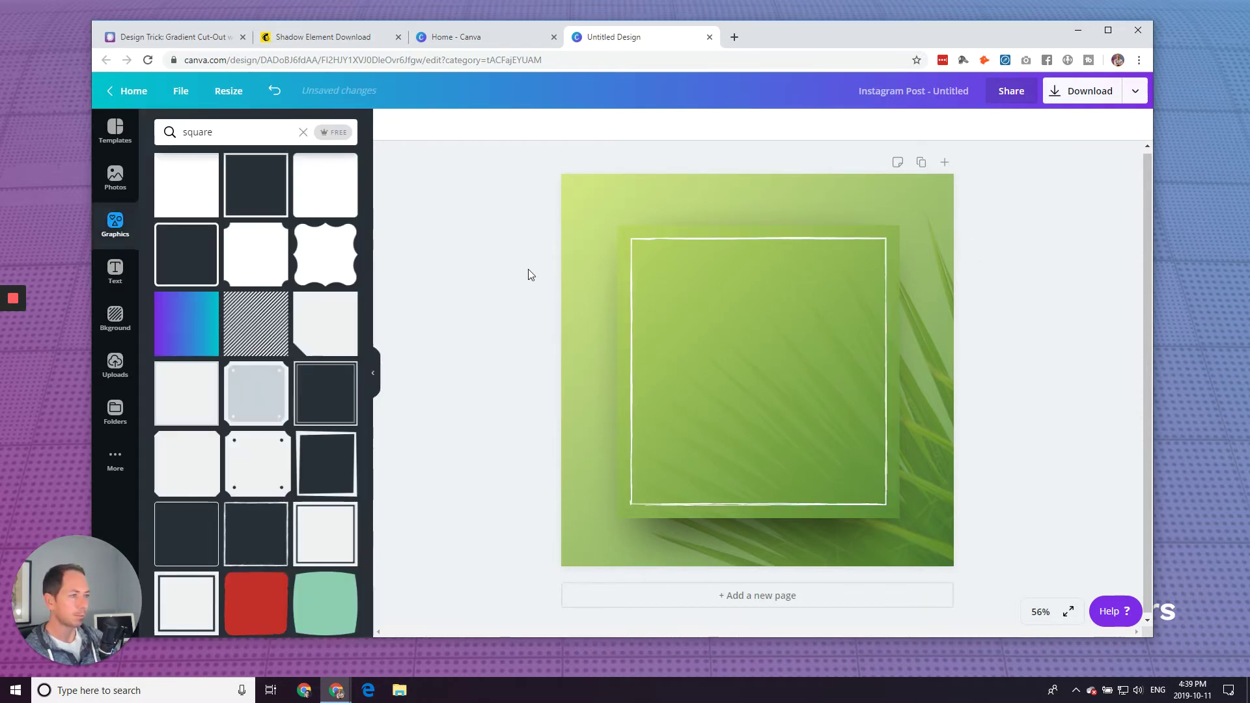
left_click(691, 239)
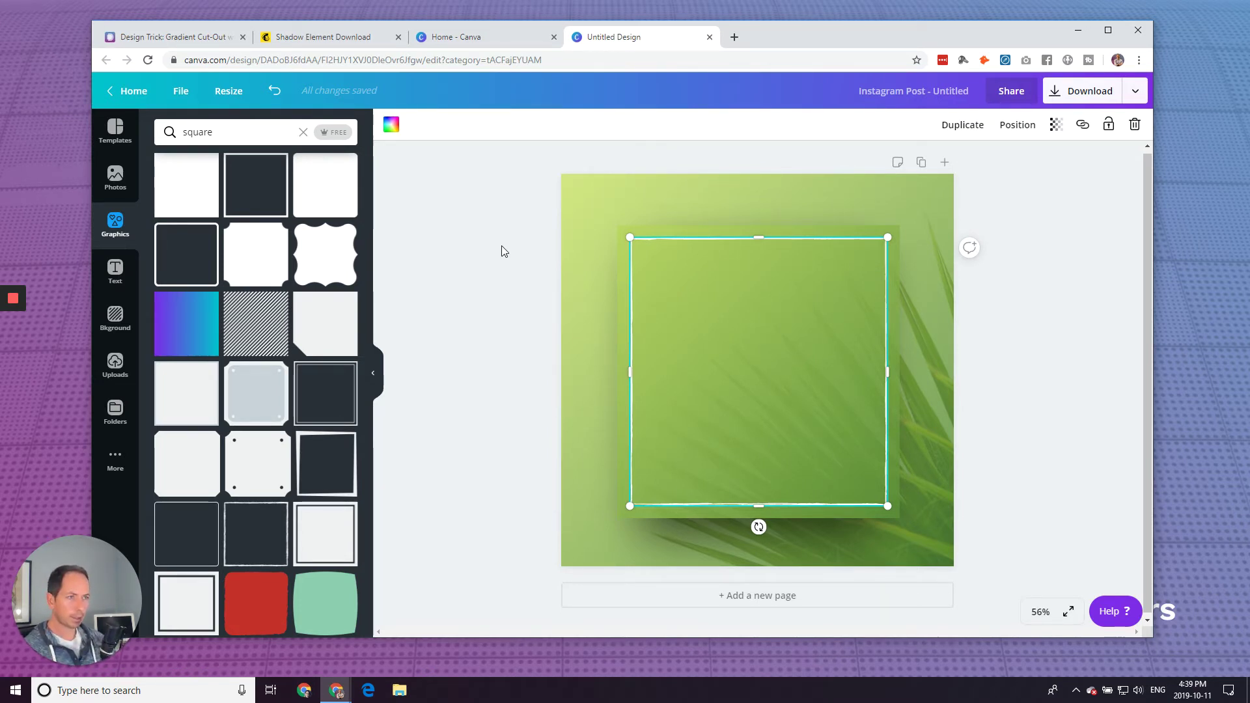
left_click(391, 125)
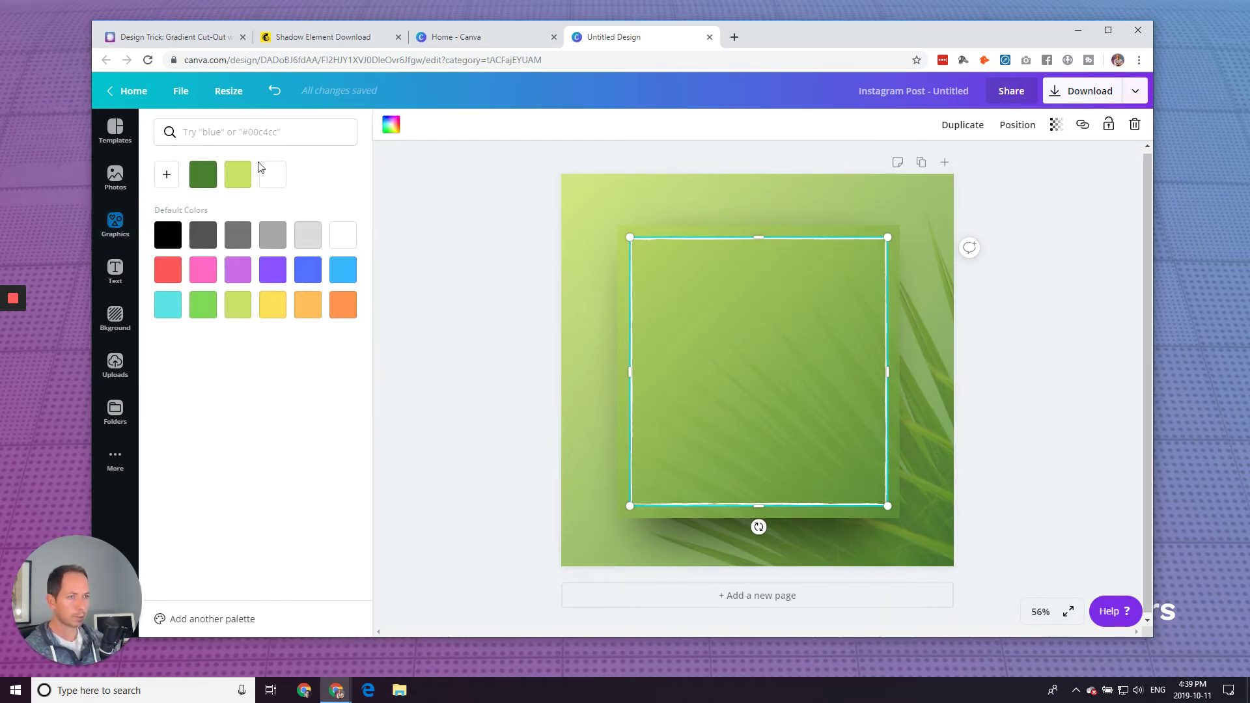
left_click(454, 195)
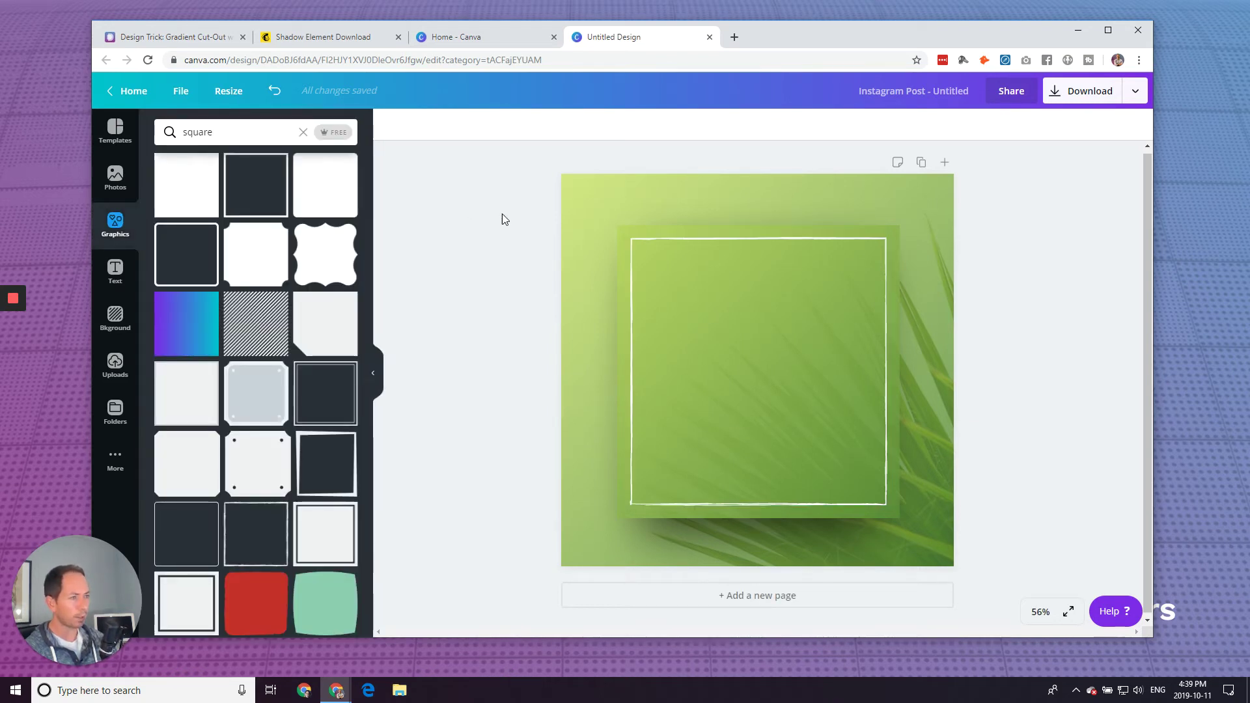
Lower the white frame's transparency setting to about 66
left_click(677, 239)
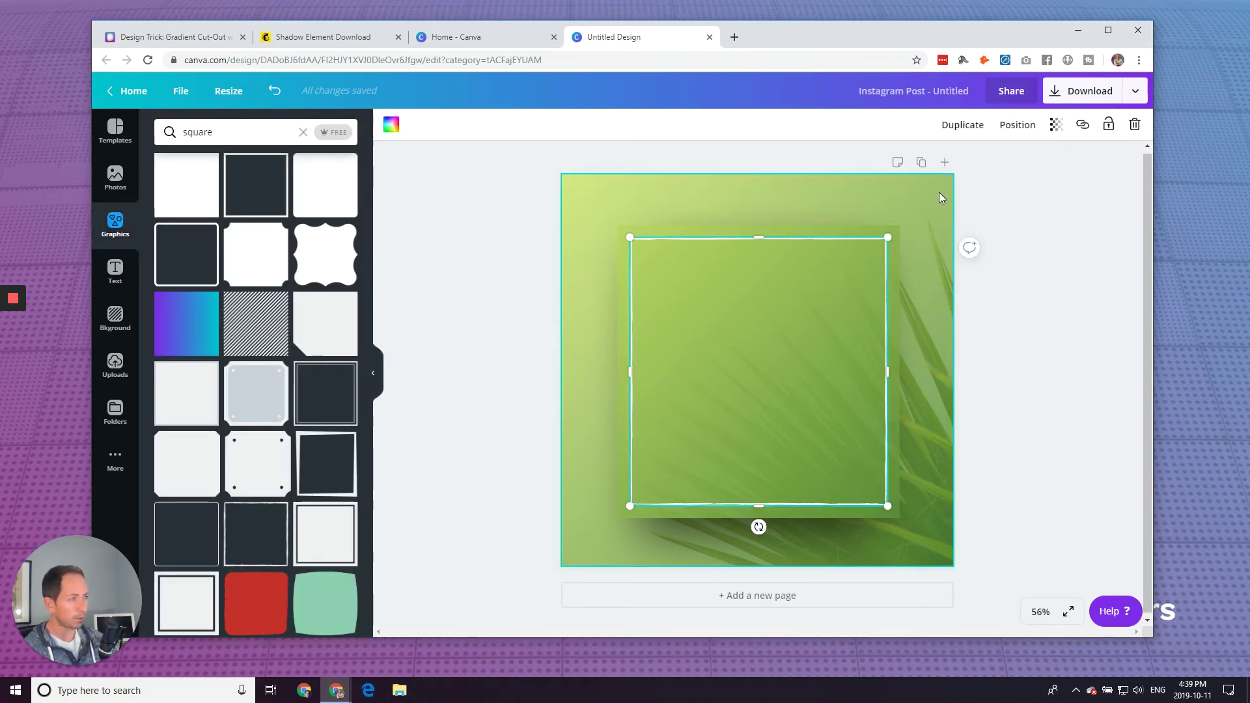
left_click(1065, 130)
left_click_drag(1026, 160, 996, 167)
left_click(1052, 257)
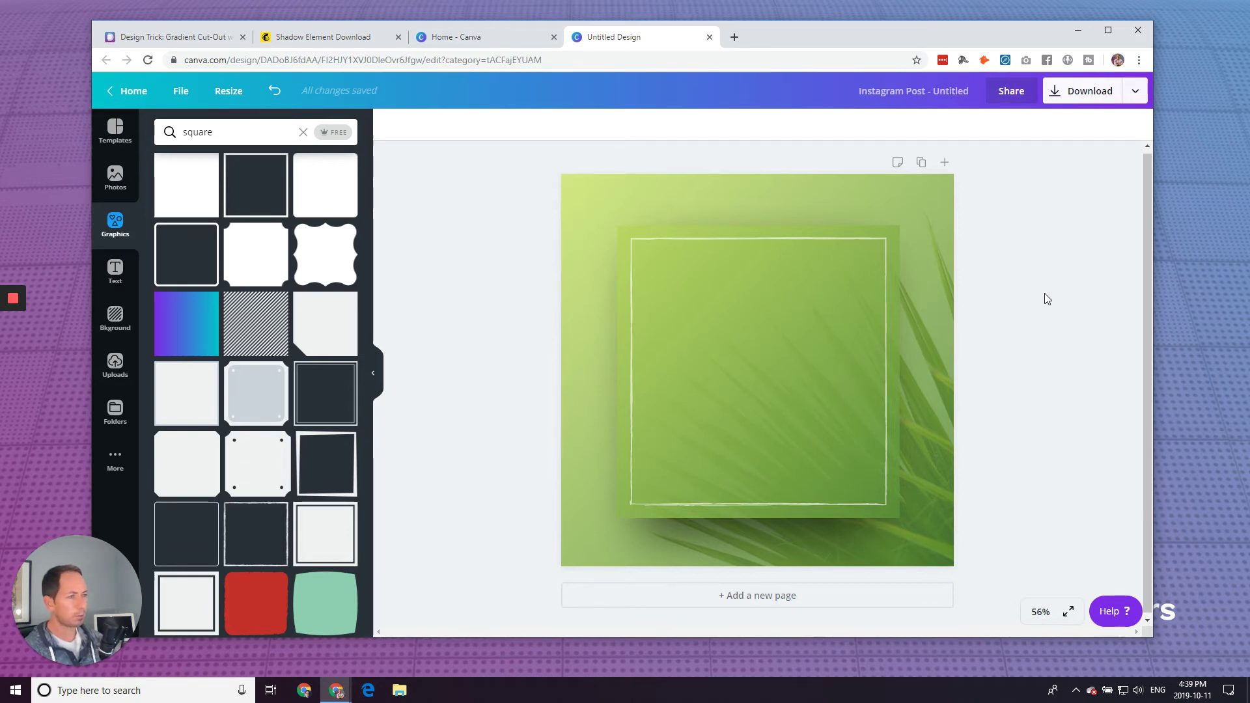
Add the BARE ORGANICS text template and centre it inside the frame
left_click(303, 132)
left_click(115, 272)
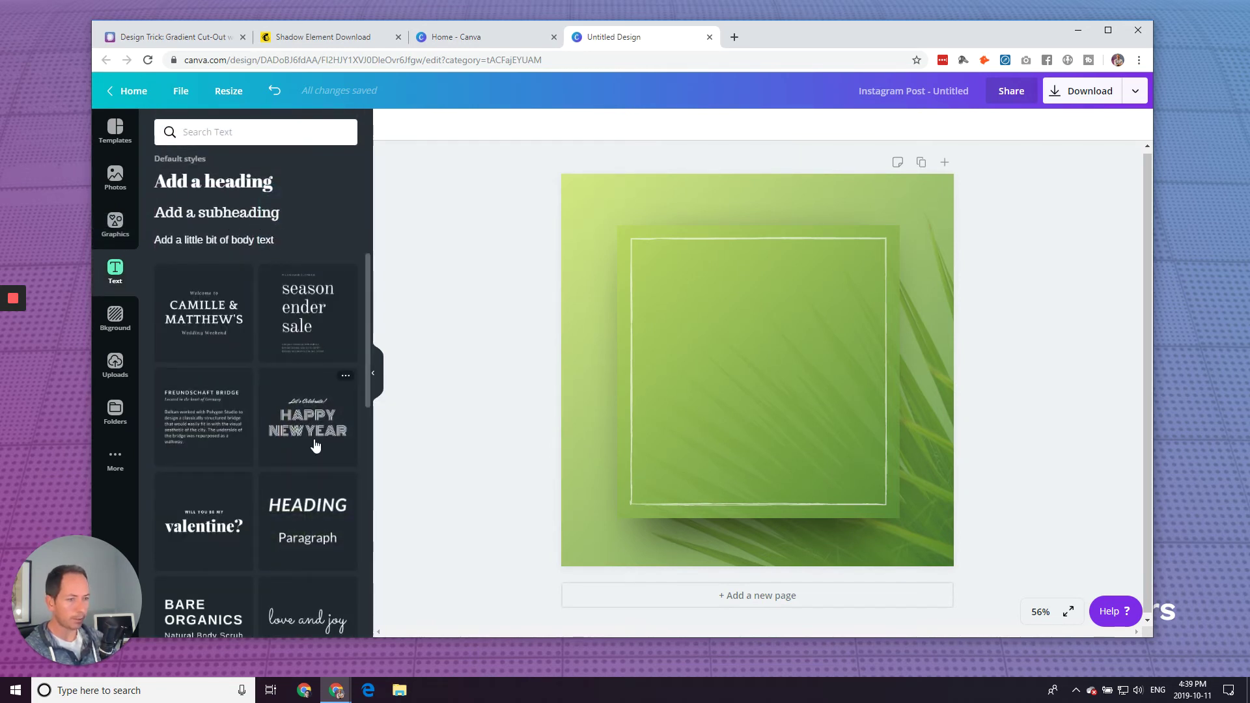
scroll(315, 446, "down", 2)
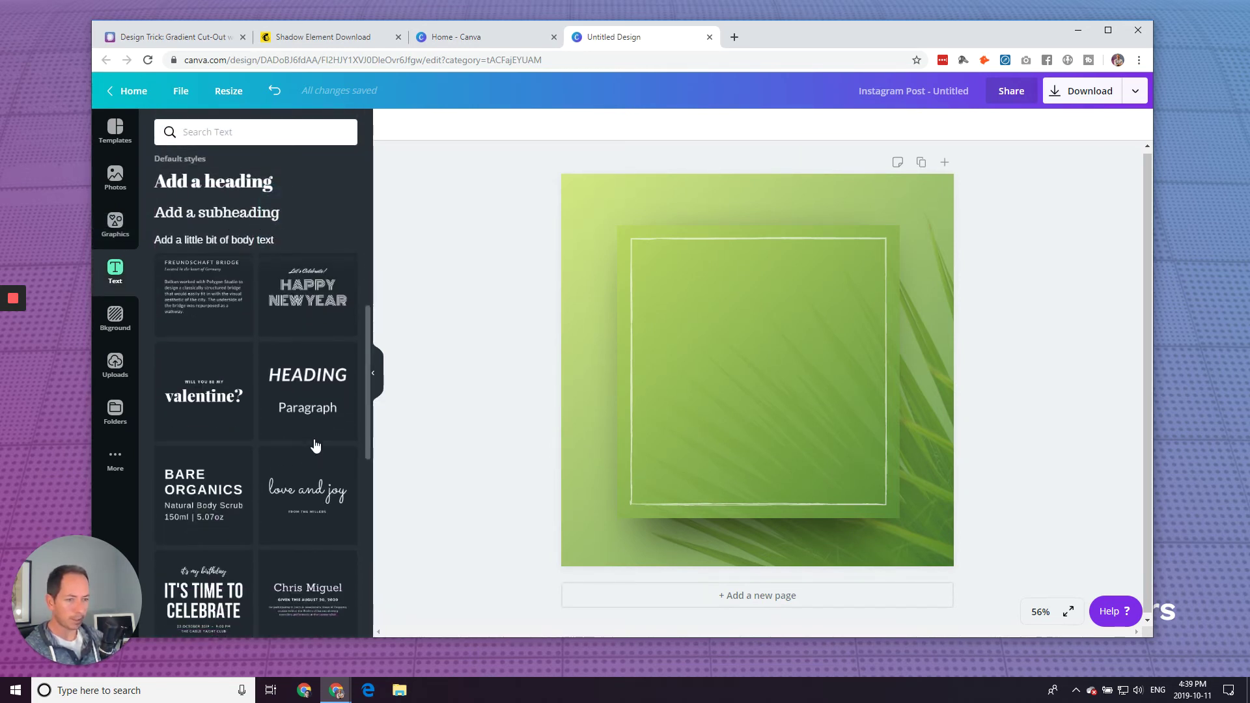
left_click(184, 490)
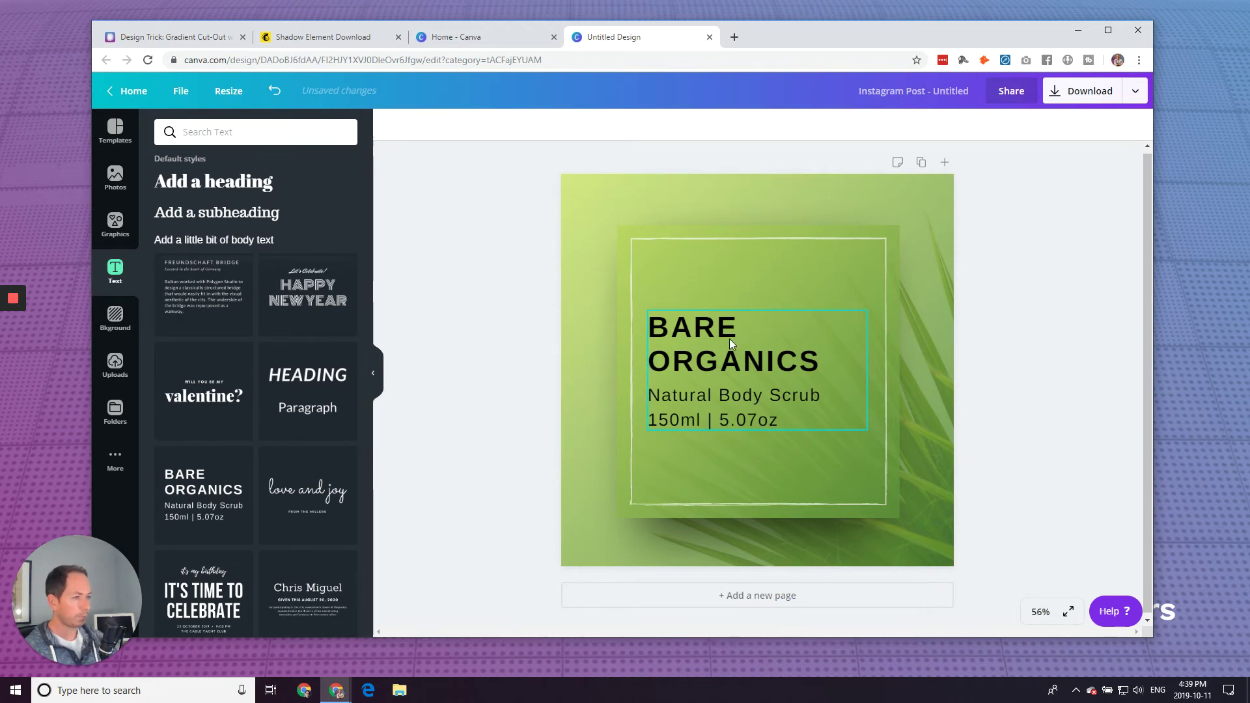
left_click(734, 317)
left_click_drag(731, 313, 734, 315)
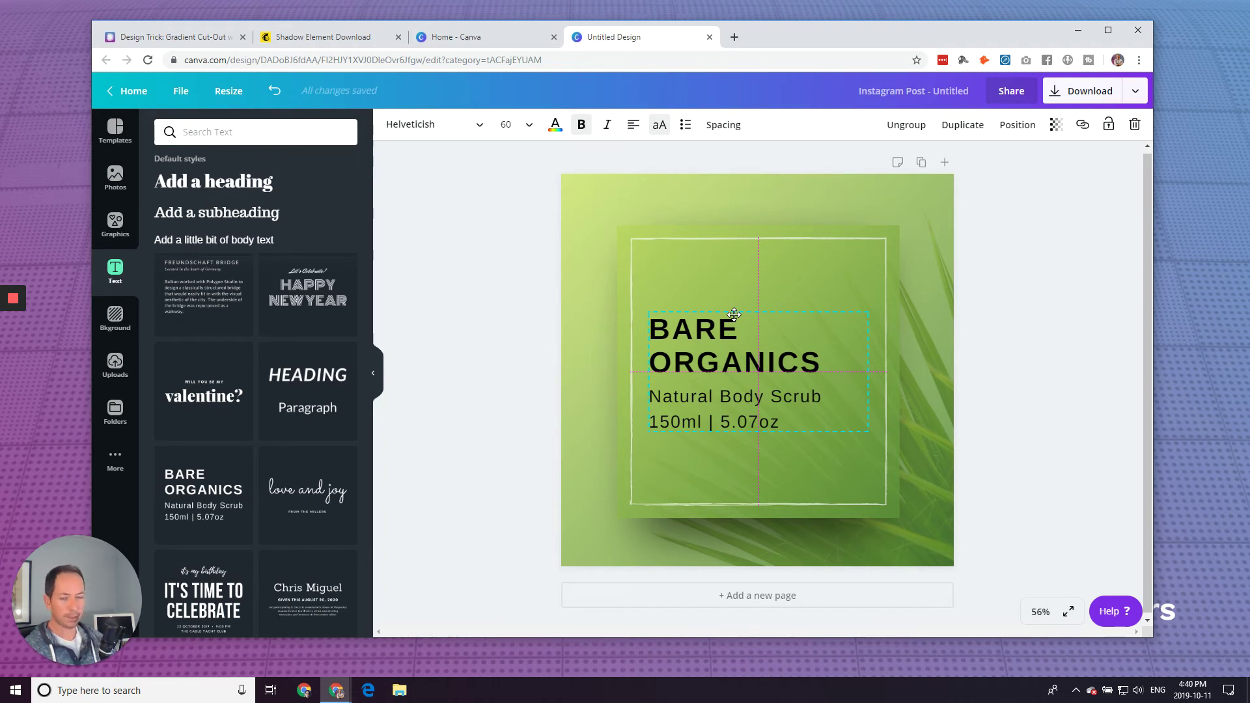
mouse_move(734, 315)
left_mouse_down()
mouse_move(738, 281)
mouse_move(736, 315)
left_mouse_up()
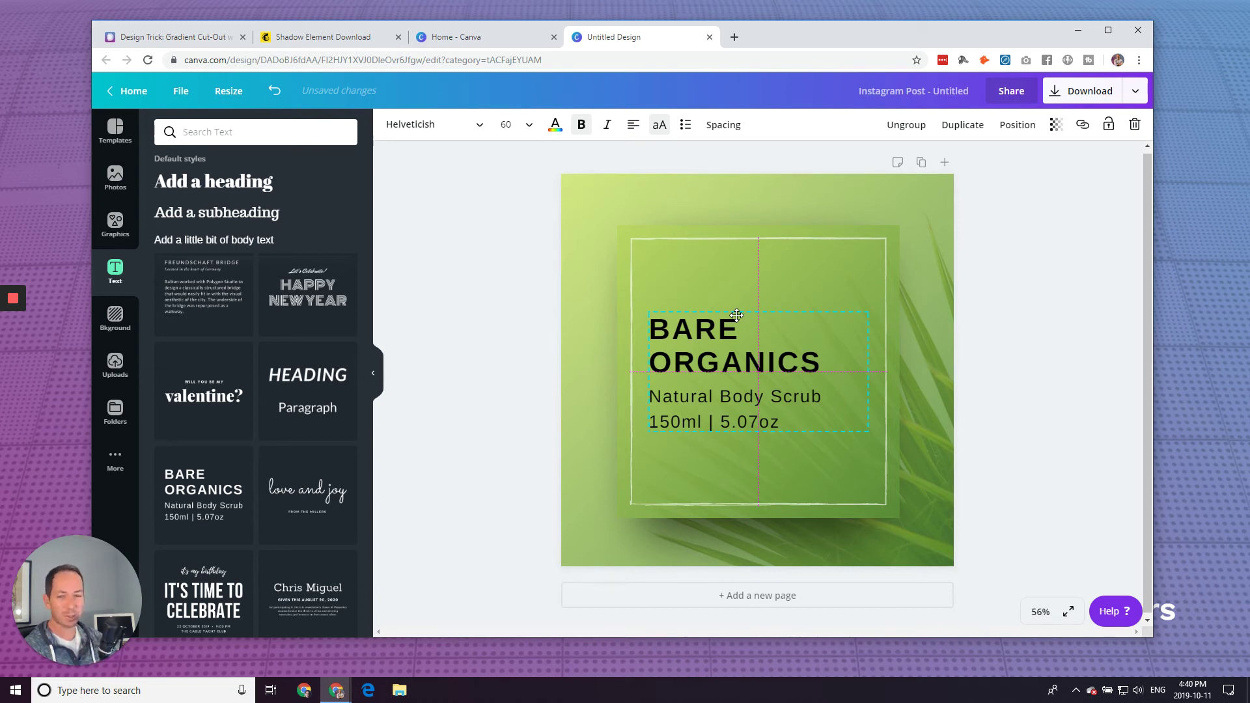
left_click_drag(736, 315, 736, 315)
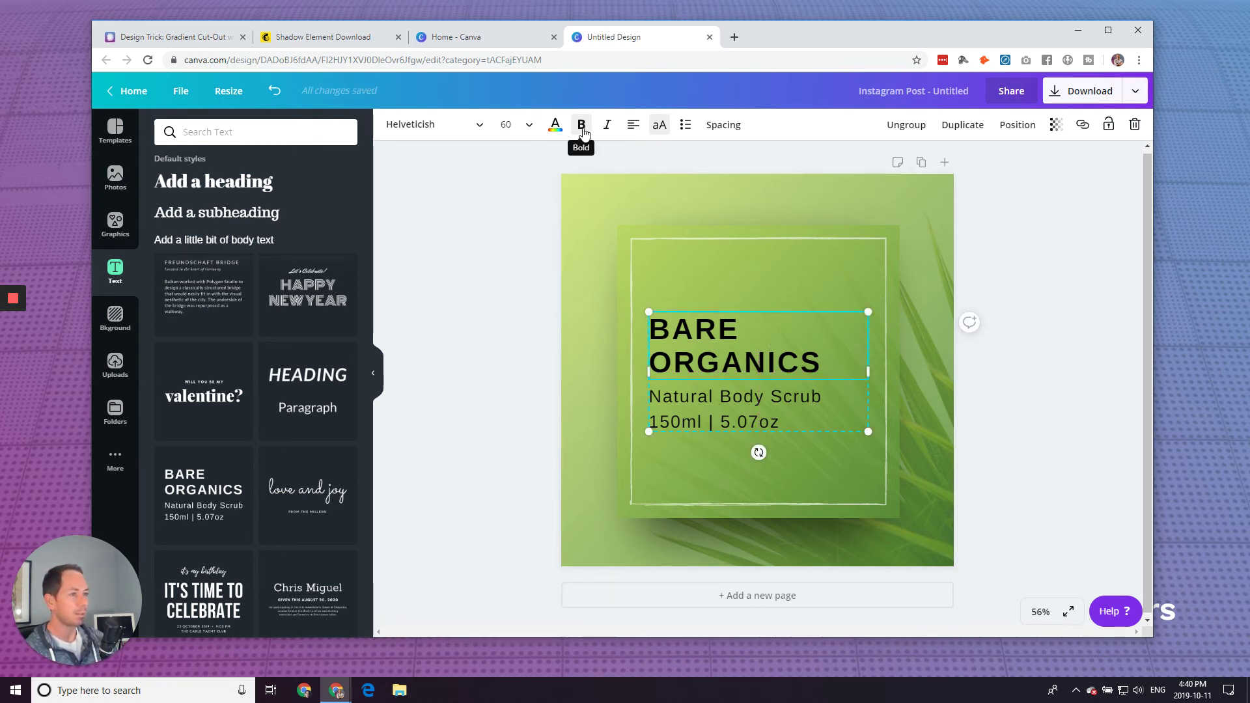
Make the BARE ORGANICS heading text white
left_click(555, 125)
left_click(307, 175)
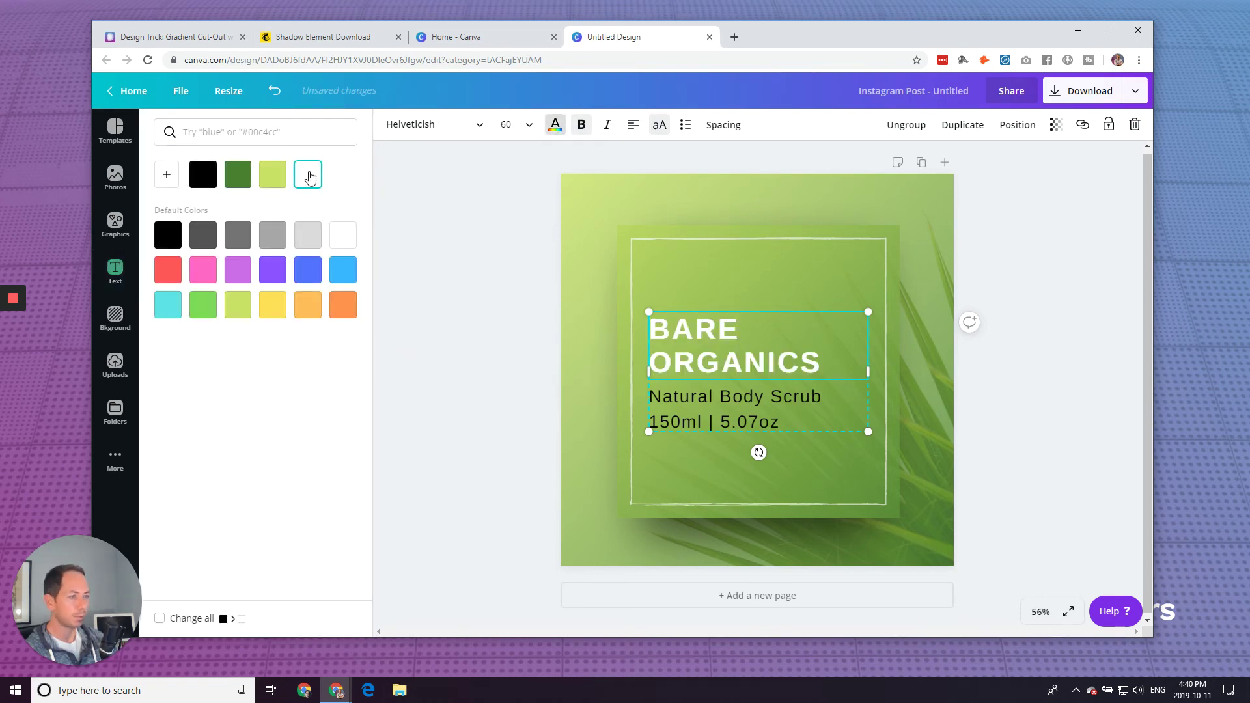
left_click(472, 290)
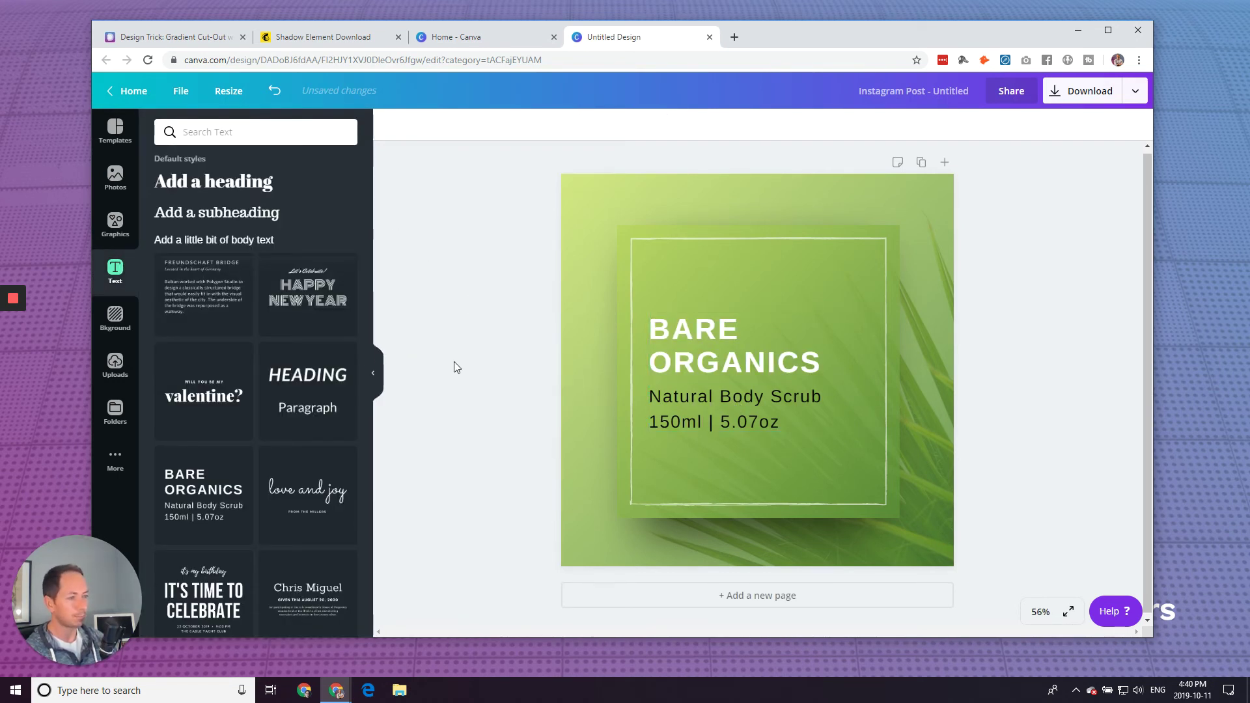